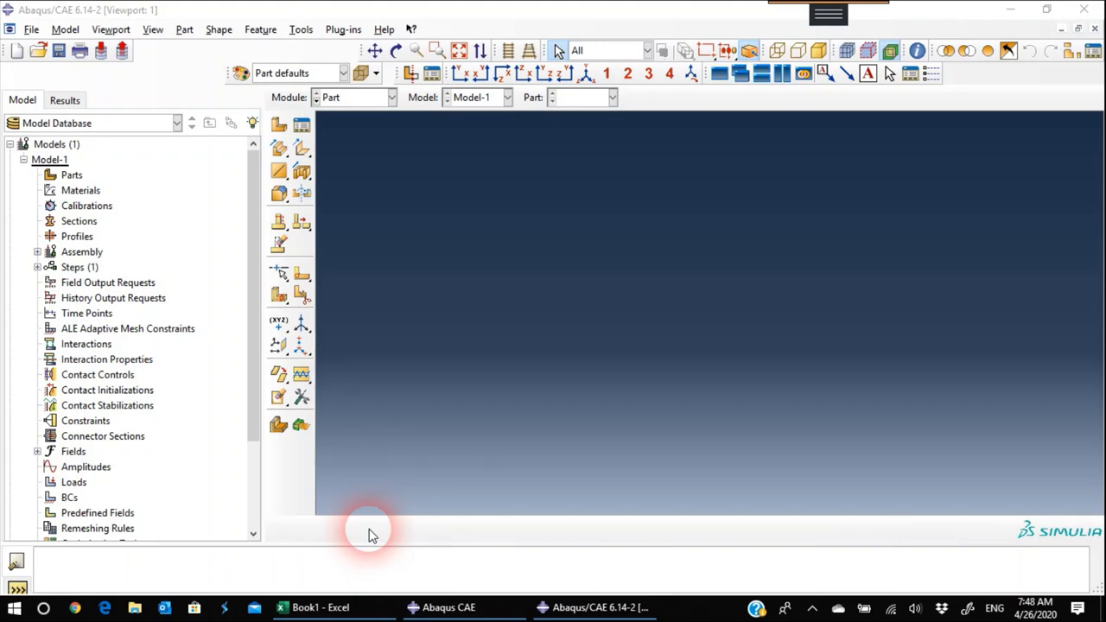
- Switch to the Excel workbook, review the column's section, length and modulus inputs and the Pcr formula, and return to Abaqus/CAE
left_click(313, 606)
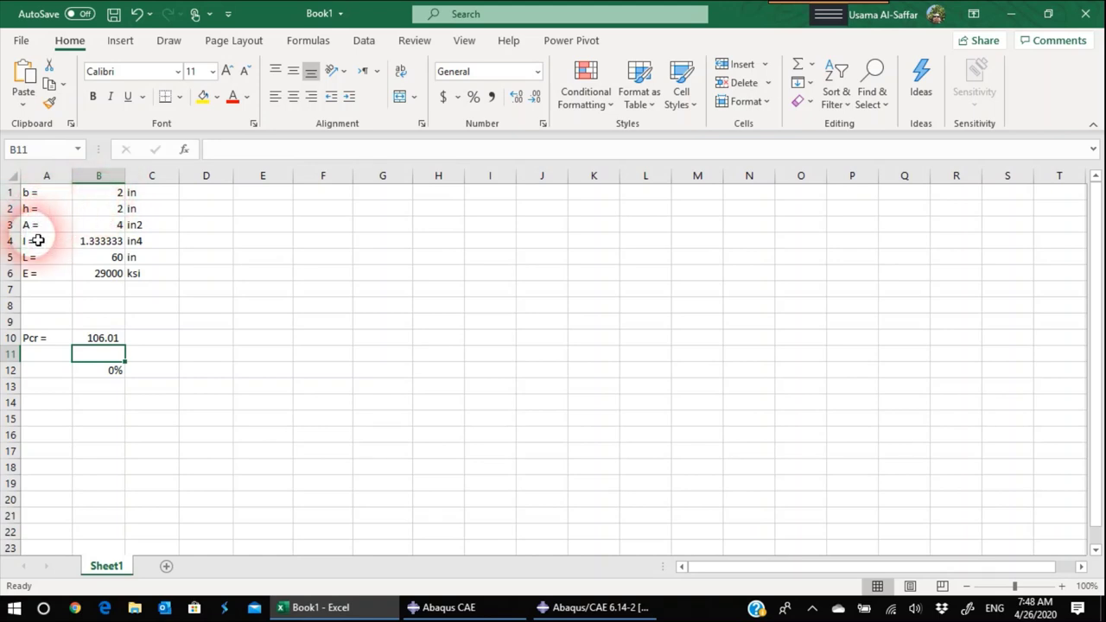
left_click(119, 226)
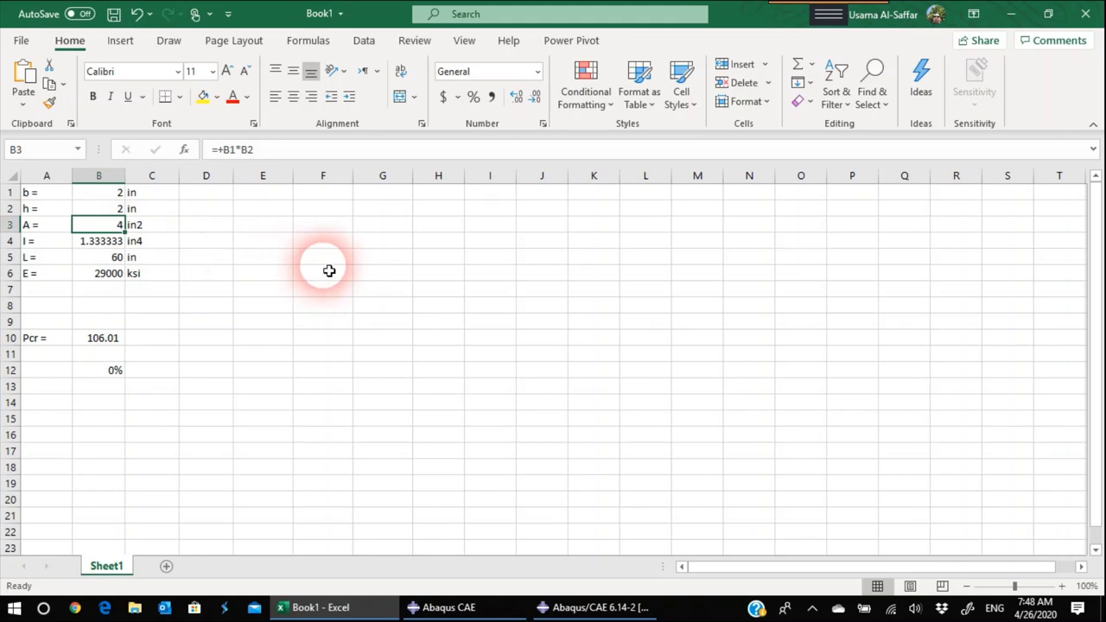
key("Down")
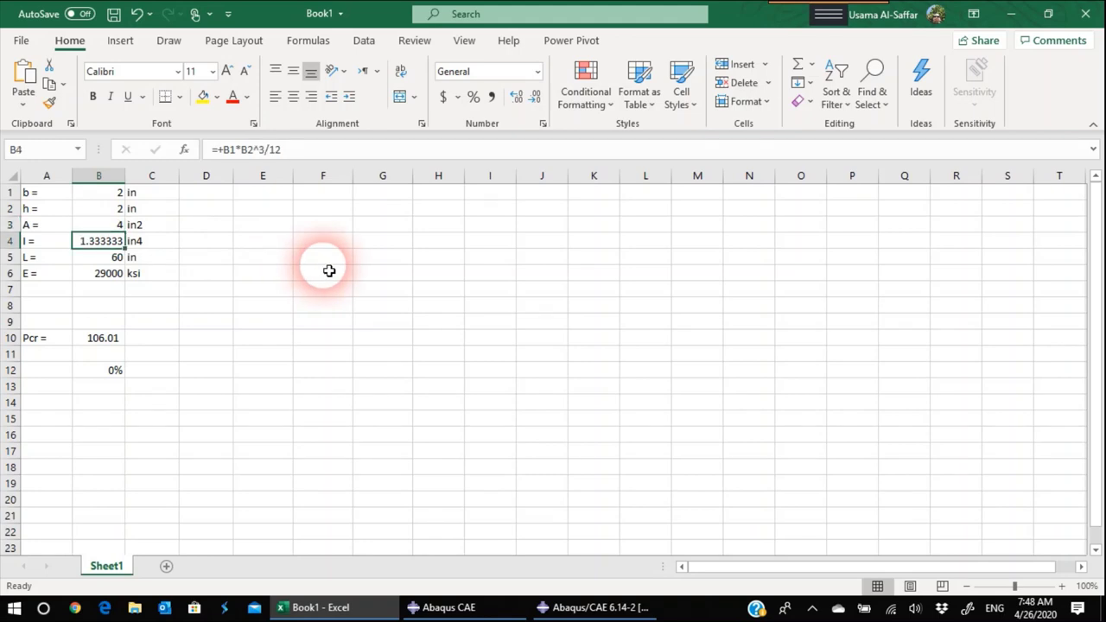
key("Down")
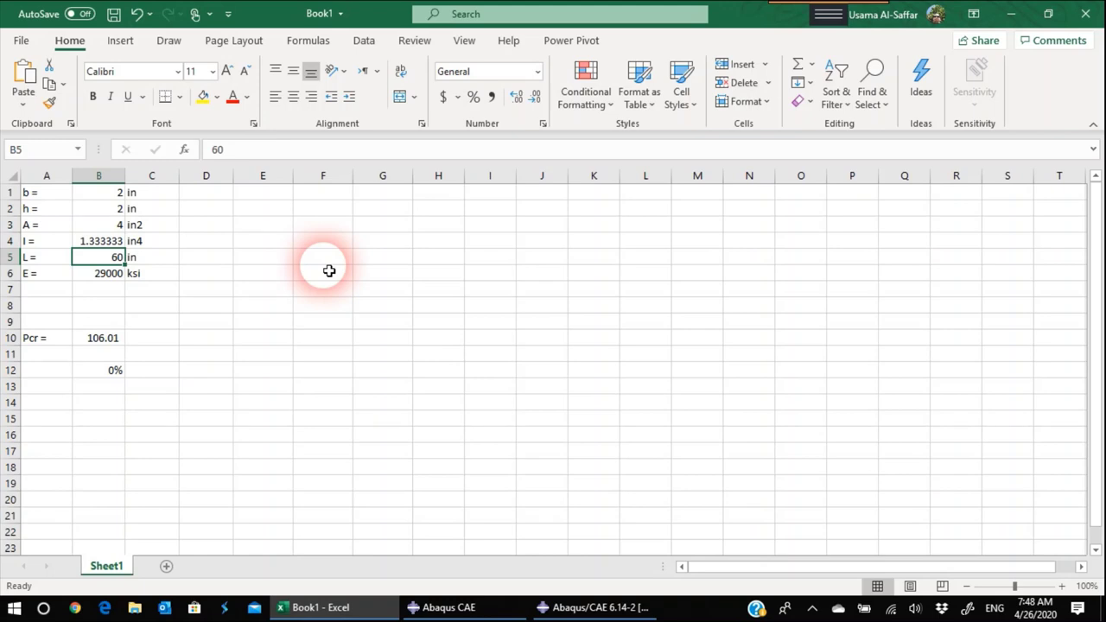
key("Down")
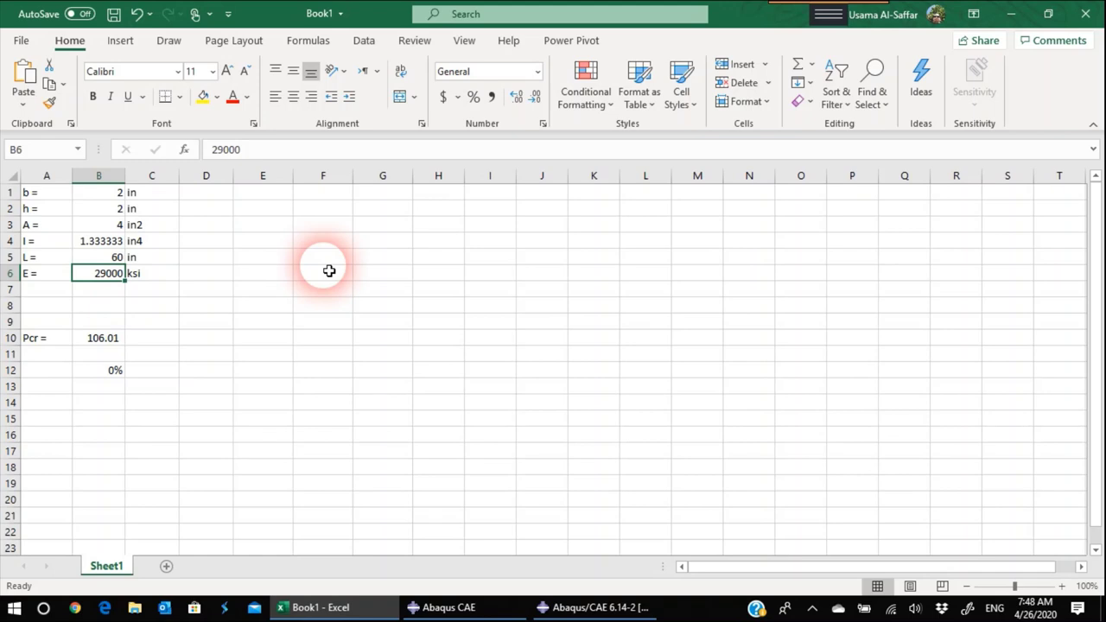
key("Down")
key("Down")
key("Down")
key("Down")
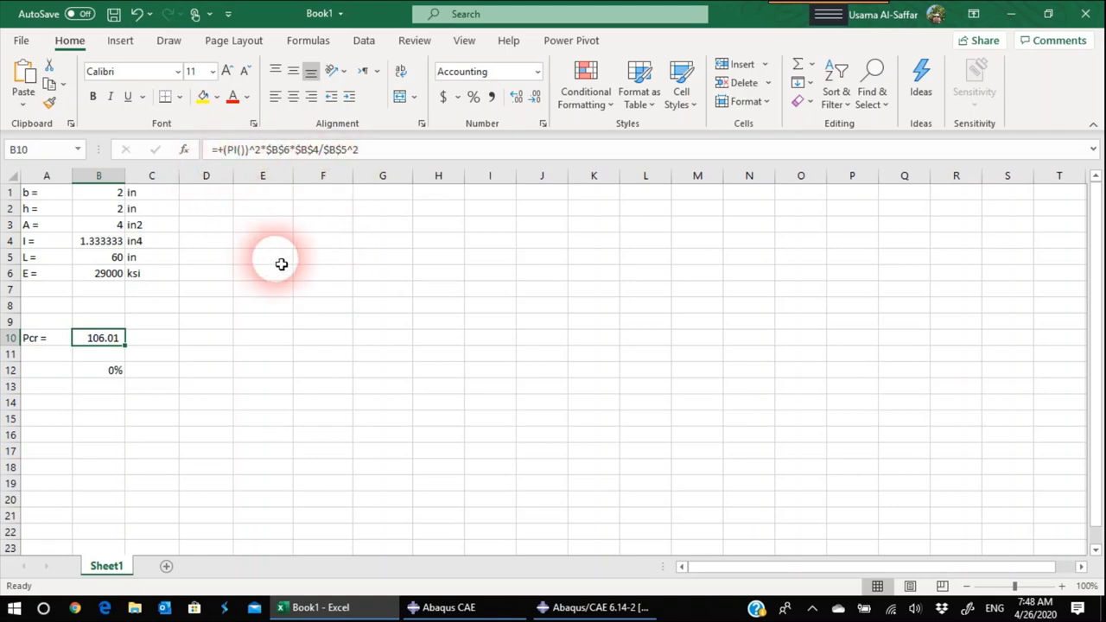
left_click(1015, 15)
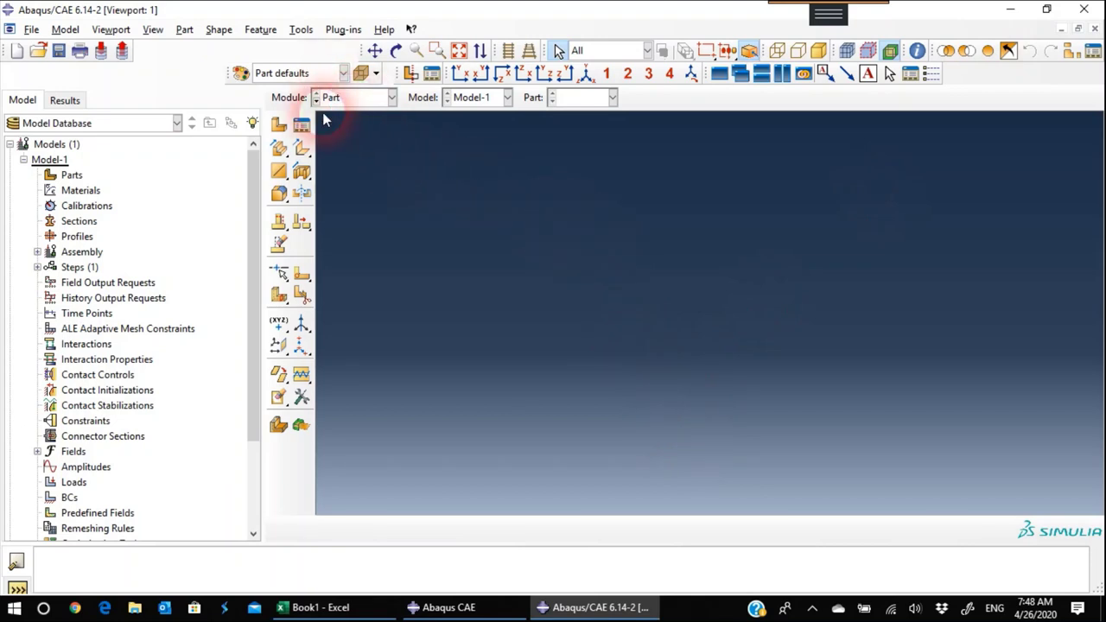
- Create a 3D deformable solid extrusion part named Column with an approximate size of 200
left_click(278, 127)
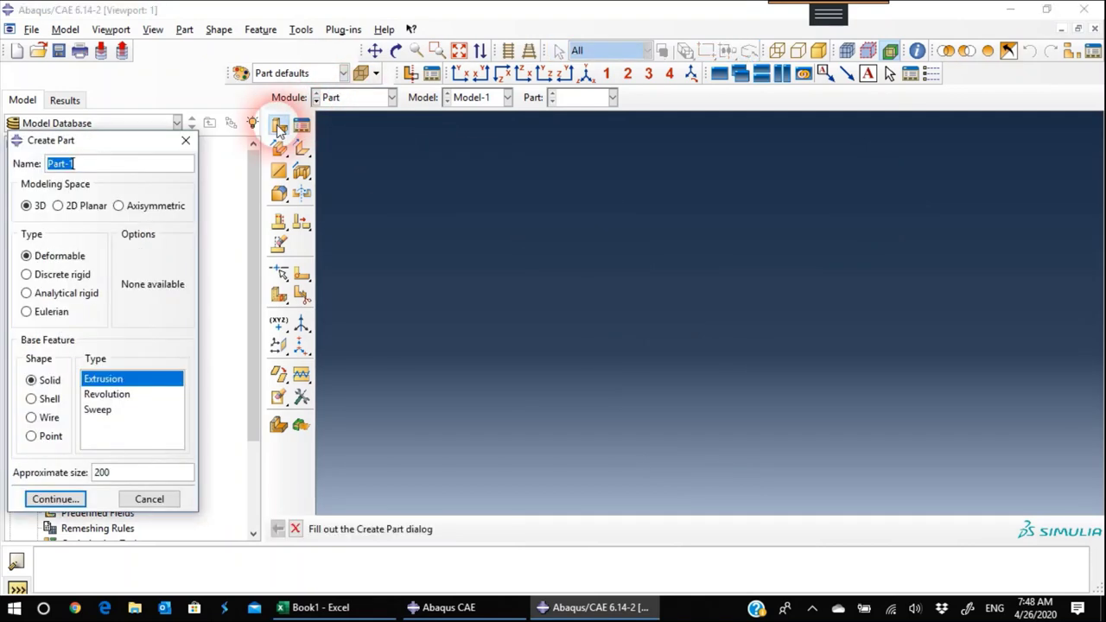
type("Column")
left_click(56, 499)
- Sketch a rectangle from the origin to the opposite corner at 2,2
left_click(301, 148)
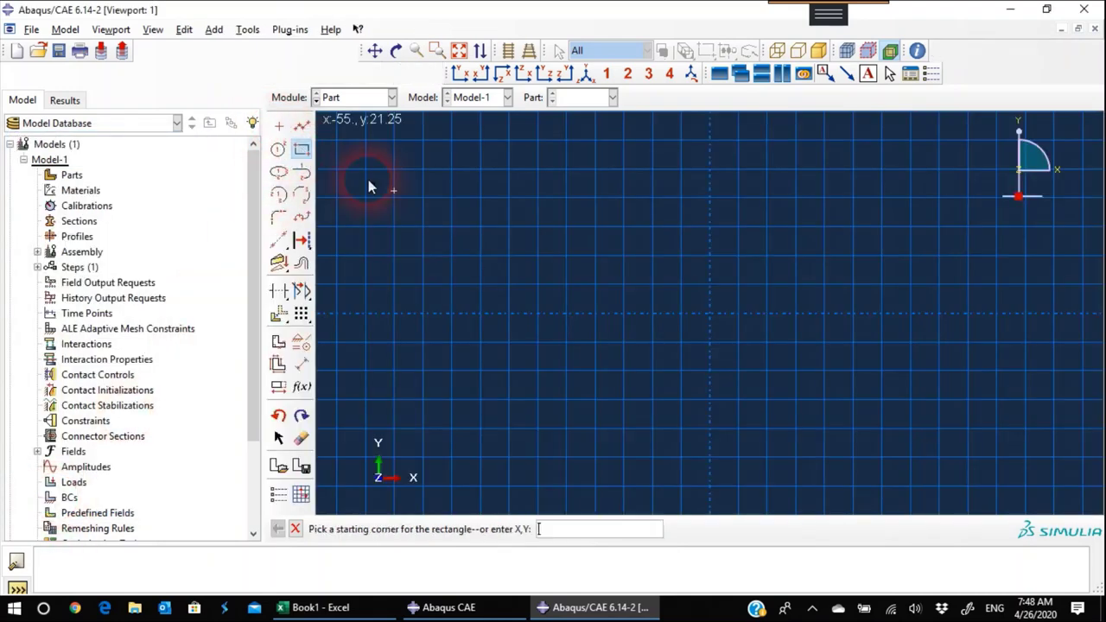
left_click(710, 313)
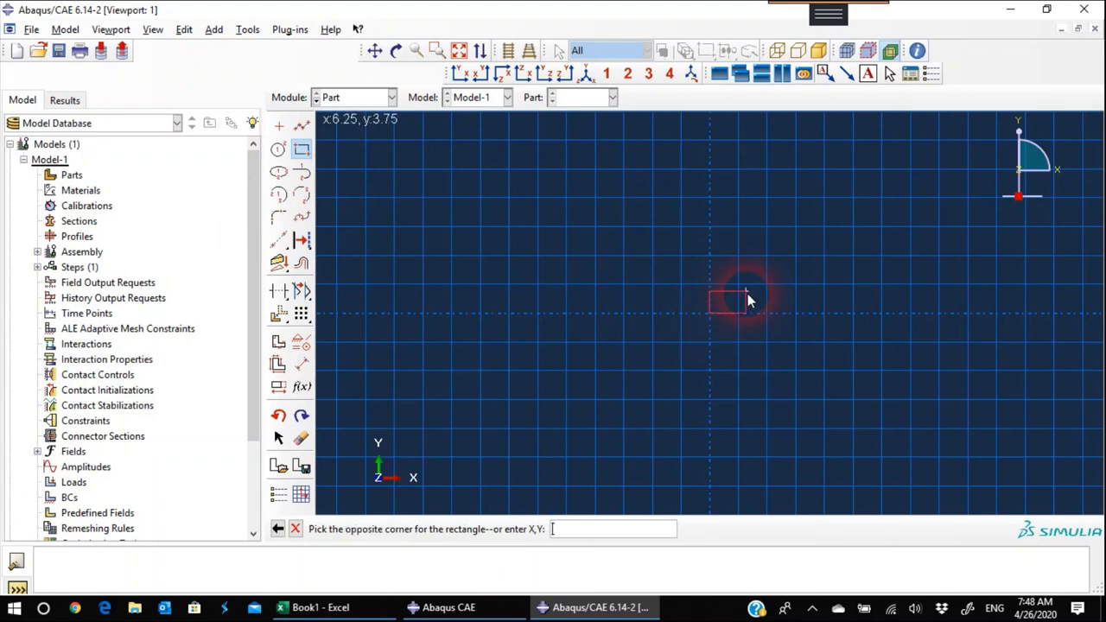
type("2,2")
key("Return")
scroll(711, 302, "up", 3)
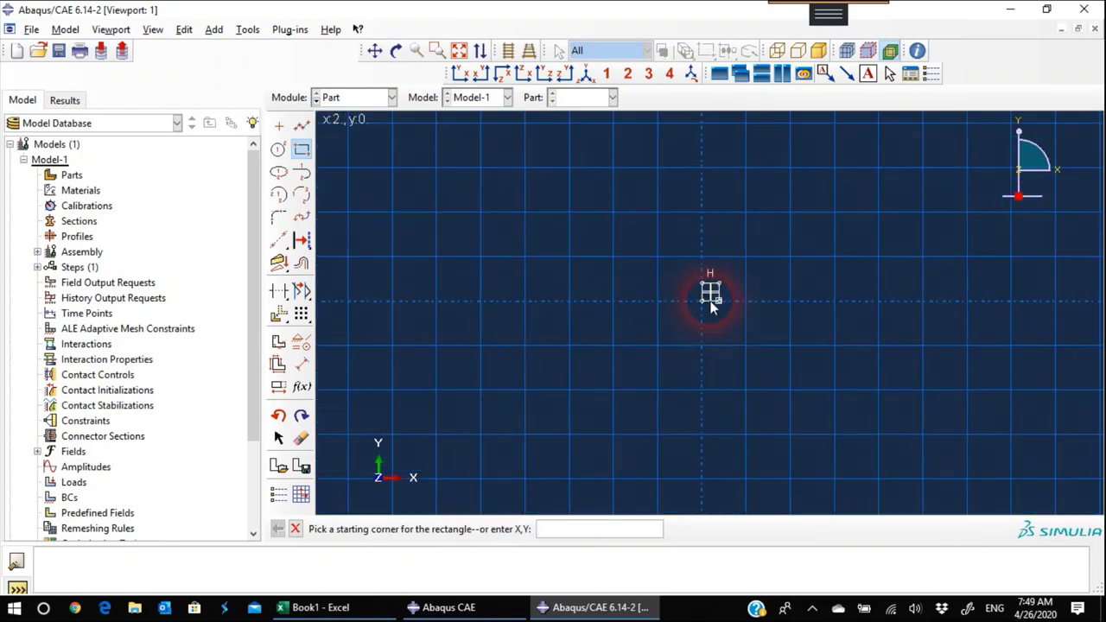
scroll(683, 309, "up", 3)
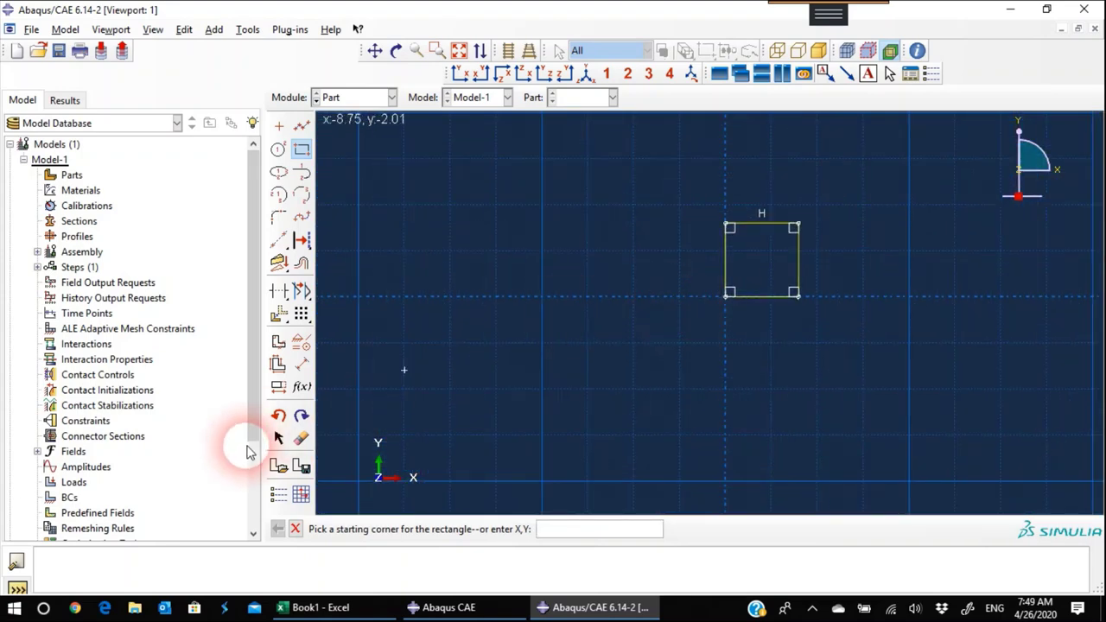
- Dimension the rectangle's left side vertically and its bottom side horizontally, each at 2
left_click(302, 364)
left_click(726, 225)
left_click(725, 295)
left_click(678, 282)
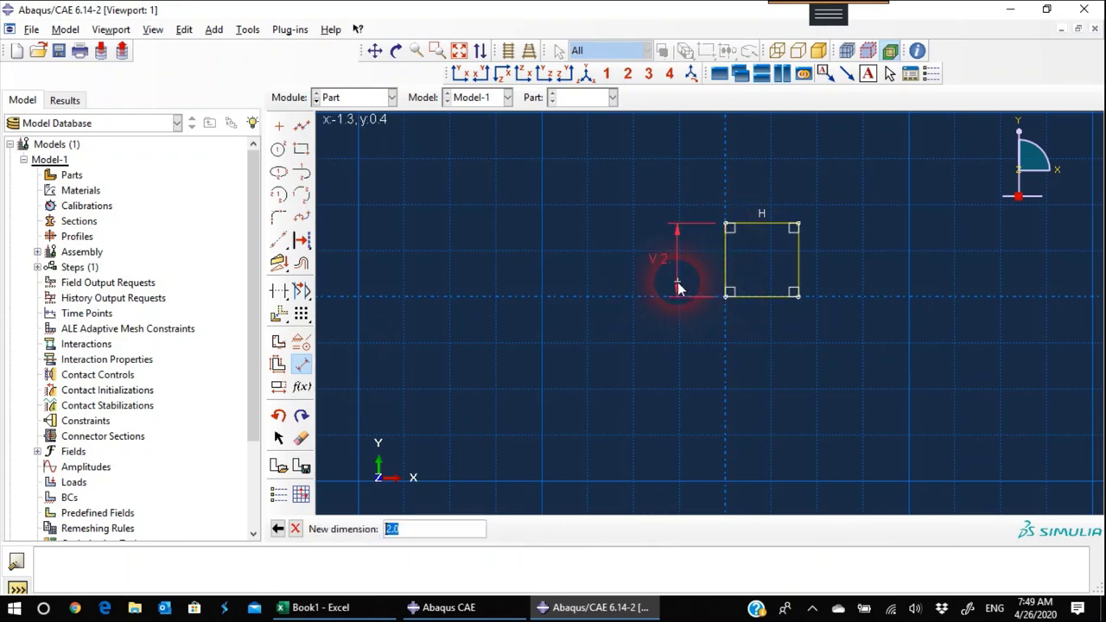
key("Return")
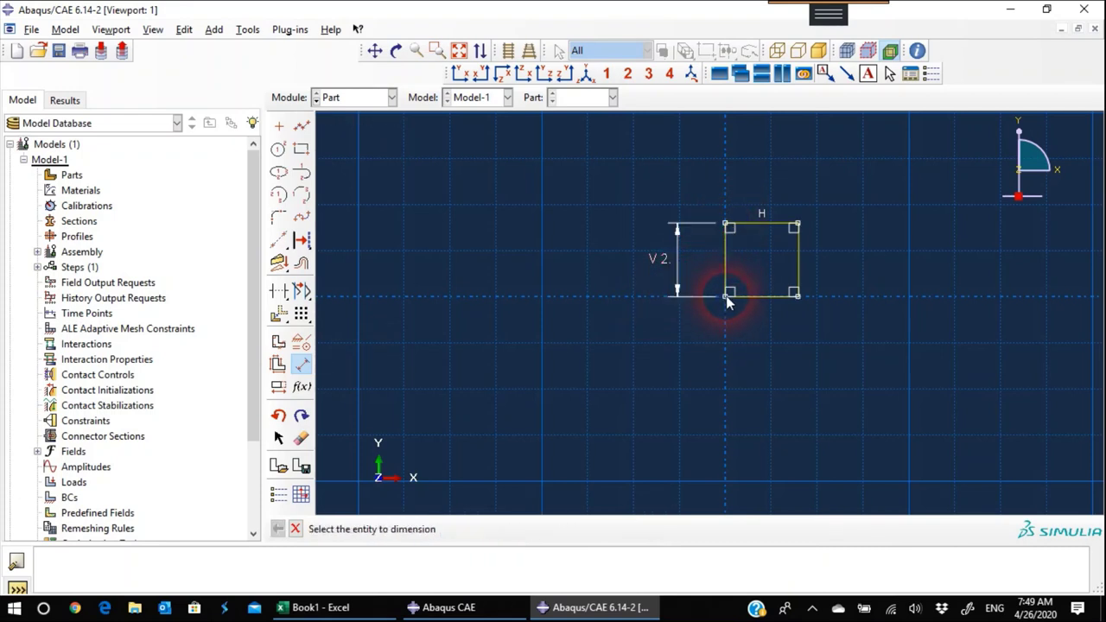
left_click(727, 296)
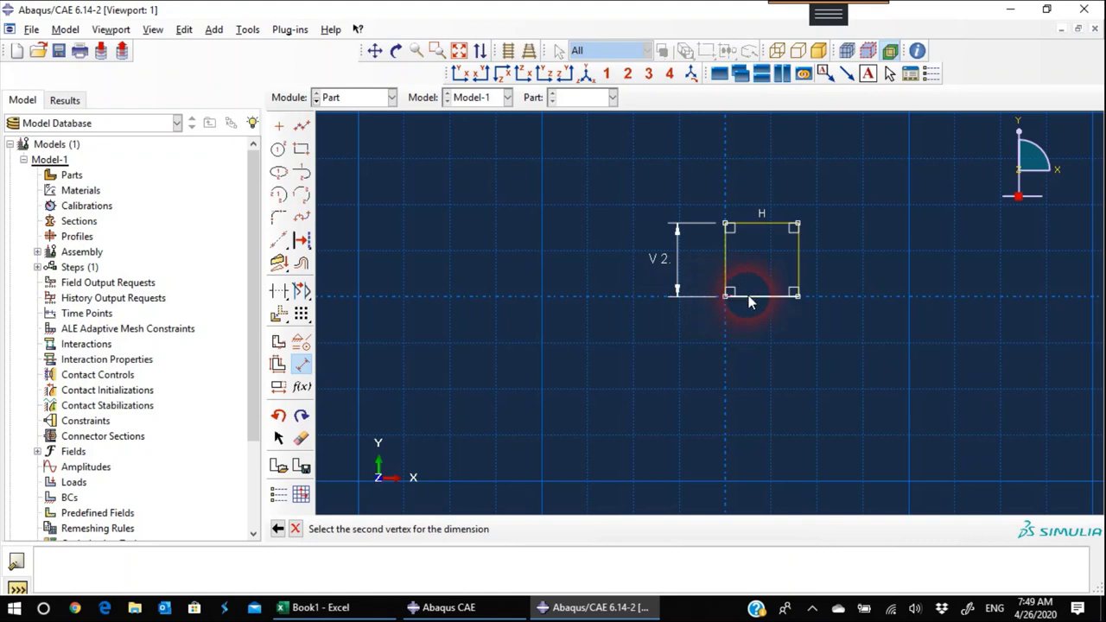
left_click(796, 296)
left_click(792, 326)
key("Return")
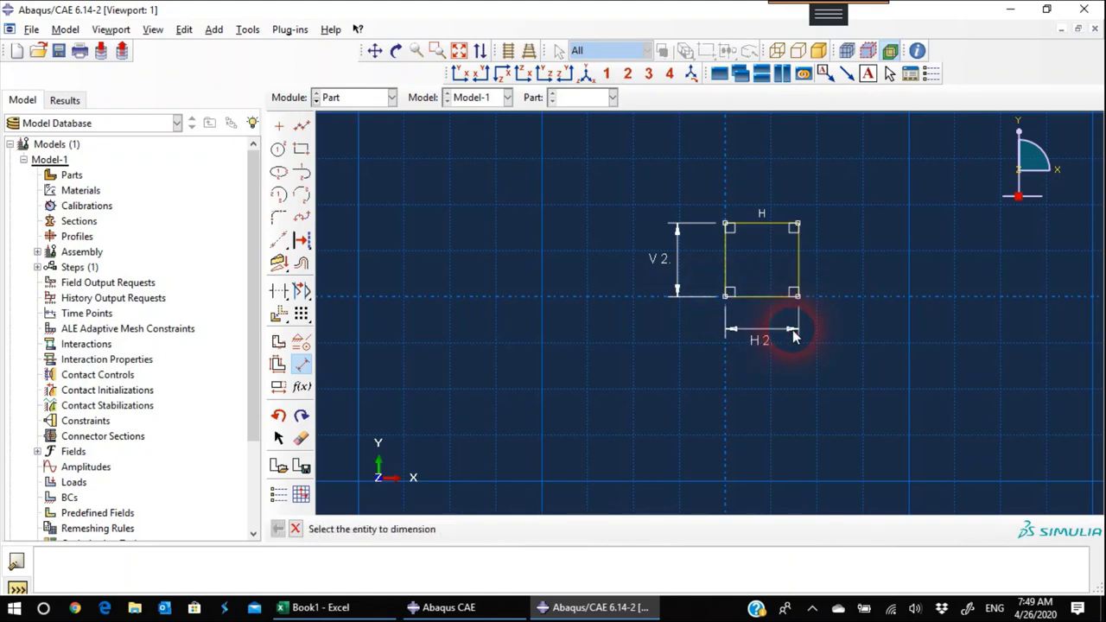
left_click(294, 529)
- Finish the section sketch and extrude it to a depth of 60
left_click(499, 529)
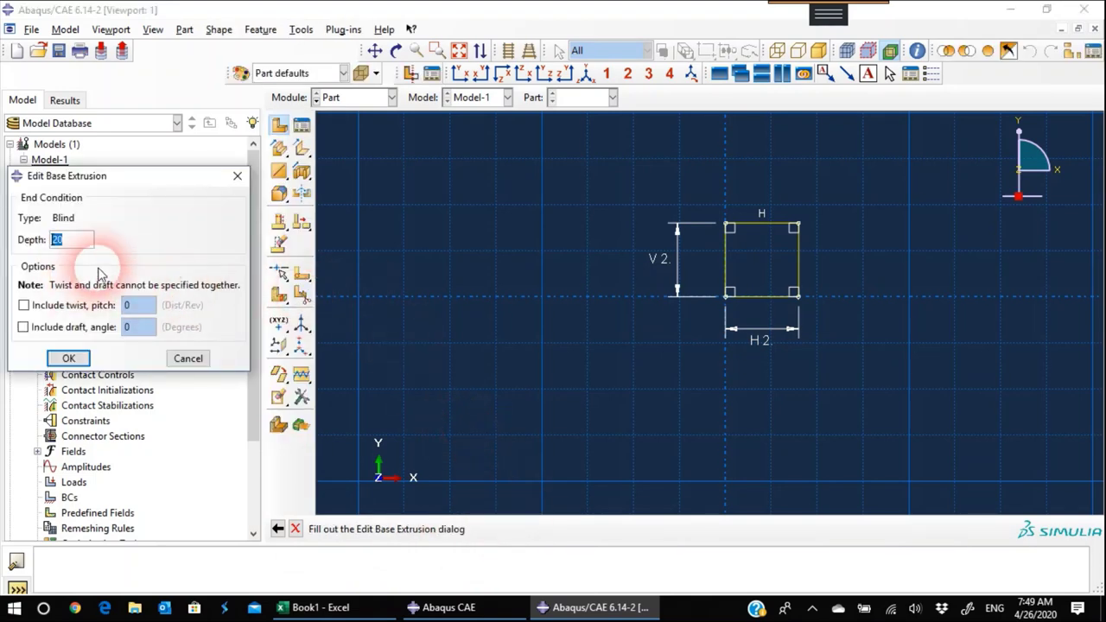
type("60")
left_click(68, 359)
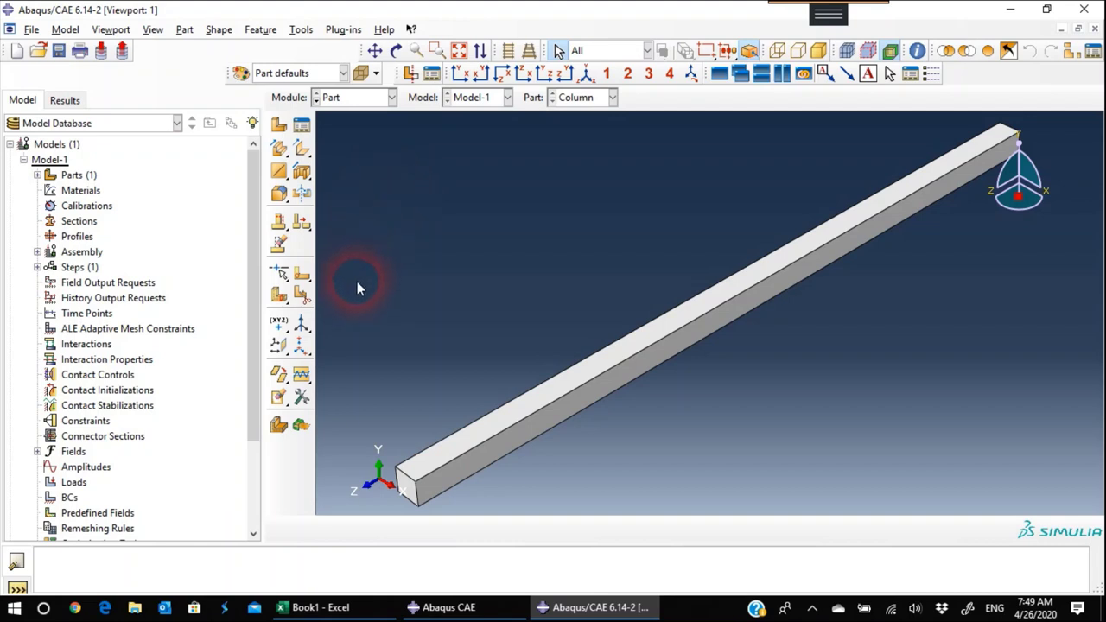
- Partition the column lengthwise with a point-and-normal plane through the midpoint of the end face's top edge, normal to that edge
left_click(280, 297)
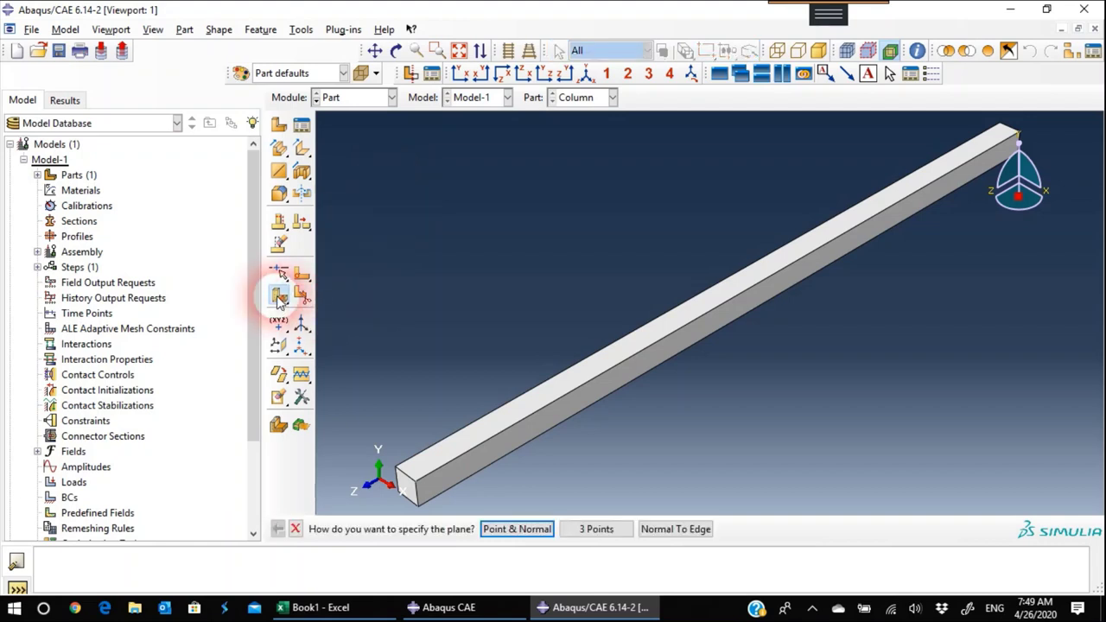
left_click(522, 530)
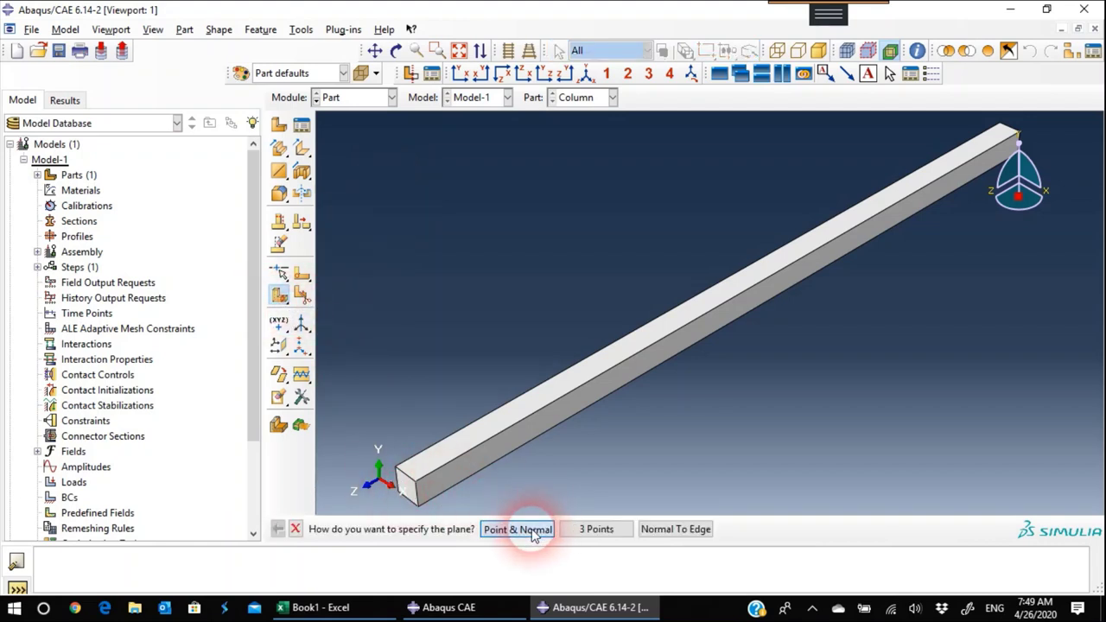
scroll(364, 510, "up", 5)
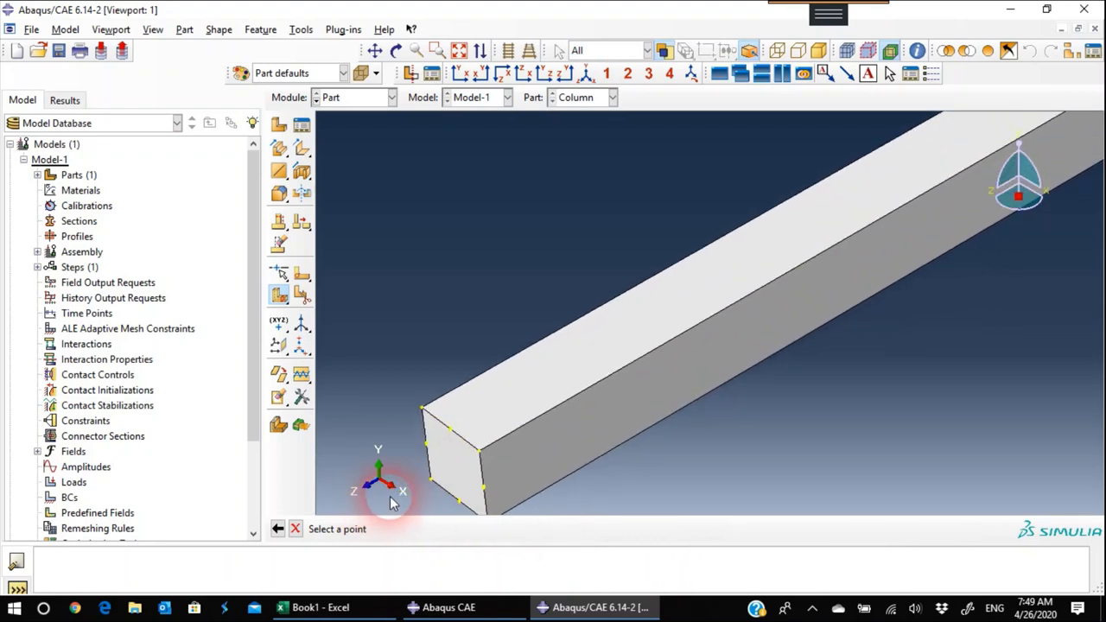
scroll(400, 494, "up", 1)
middle_click(500, 432)
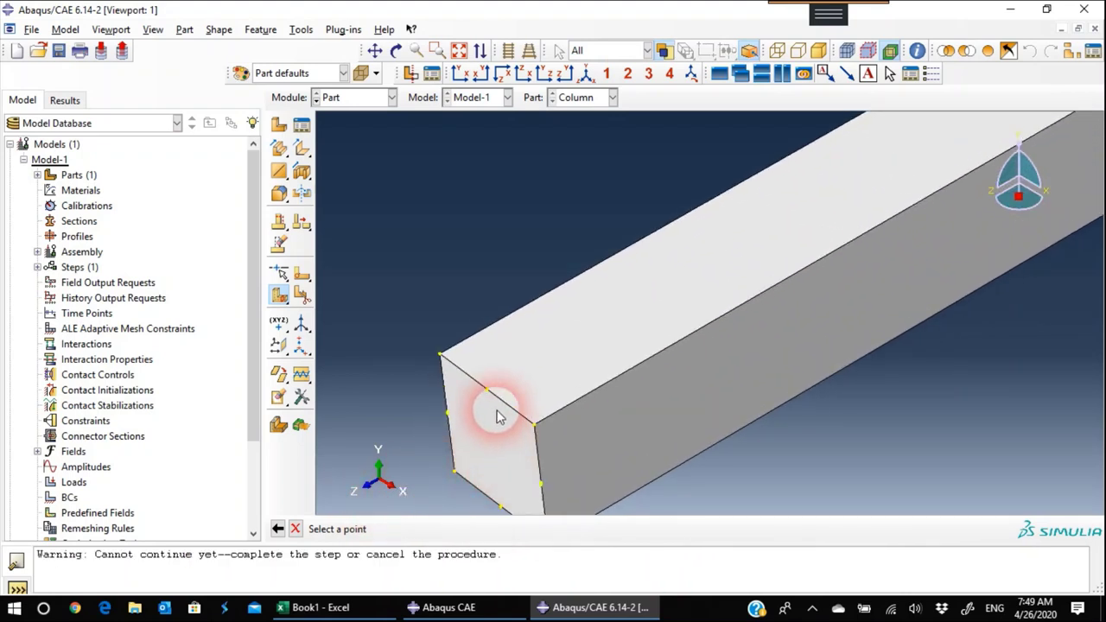
middle_click_drag(507, 457, 487, 353, "ctrl+alt")
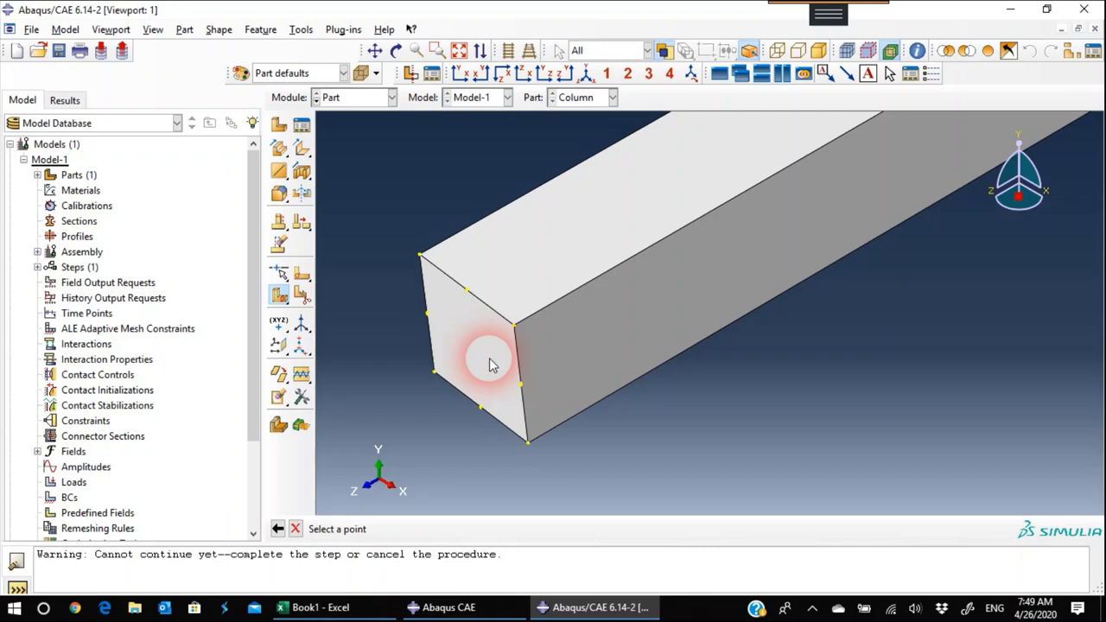
left_click(467, 291)
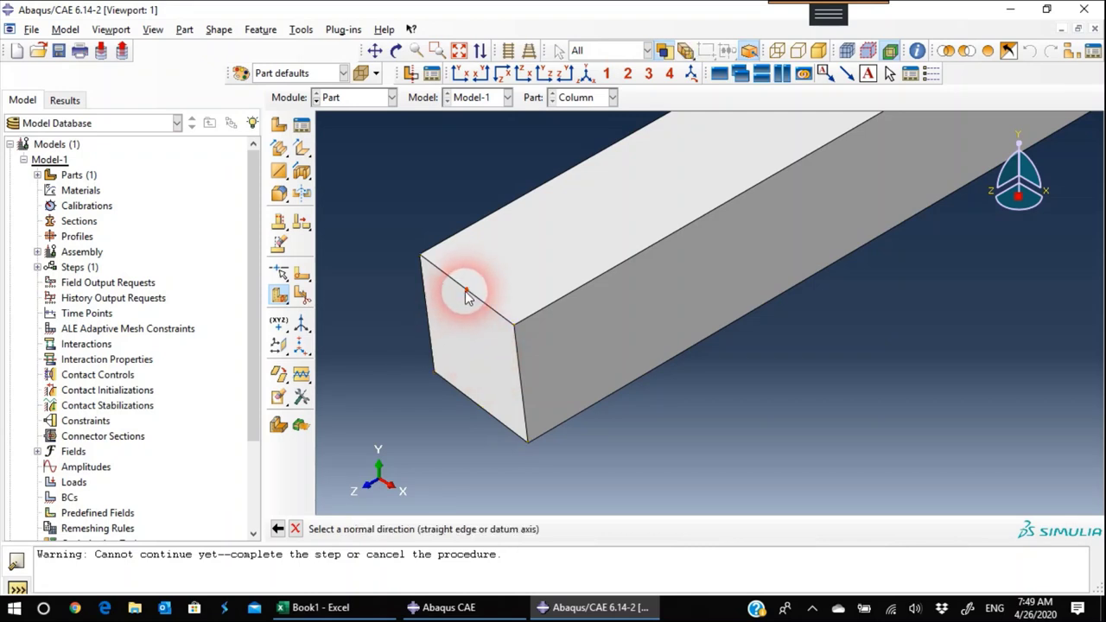
left_click(469, 297)
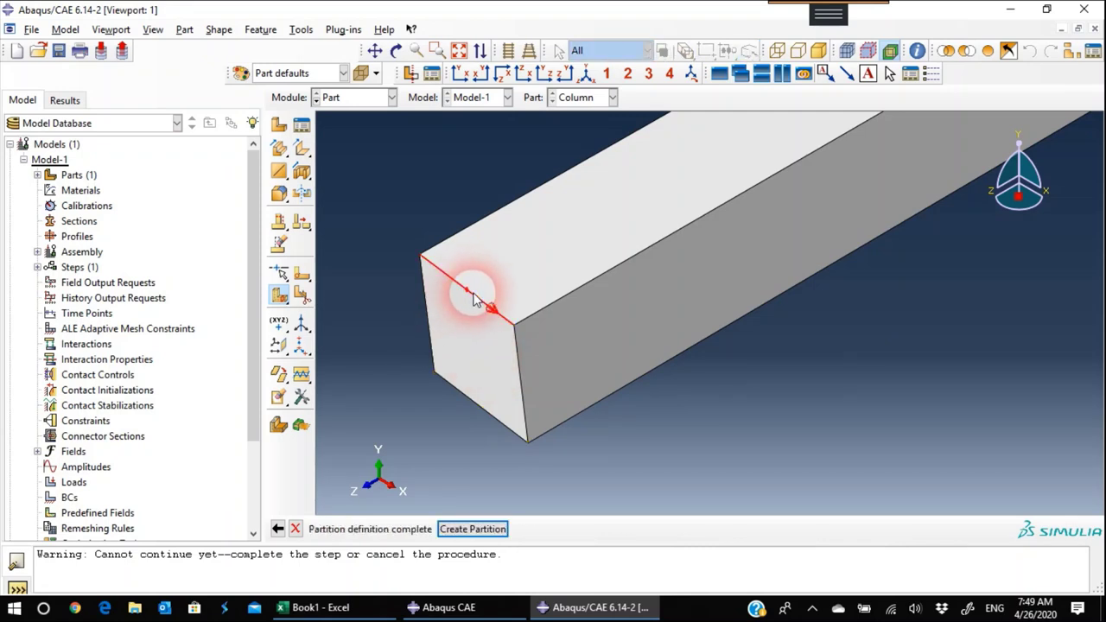
left_click(481, 528)
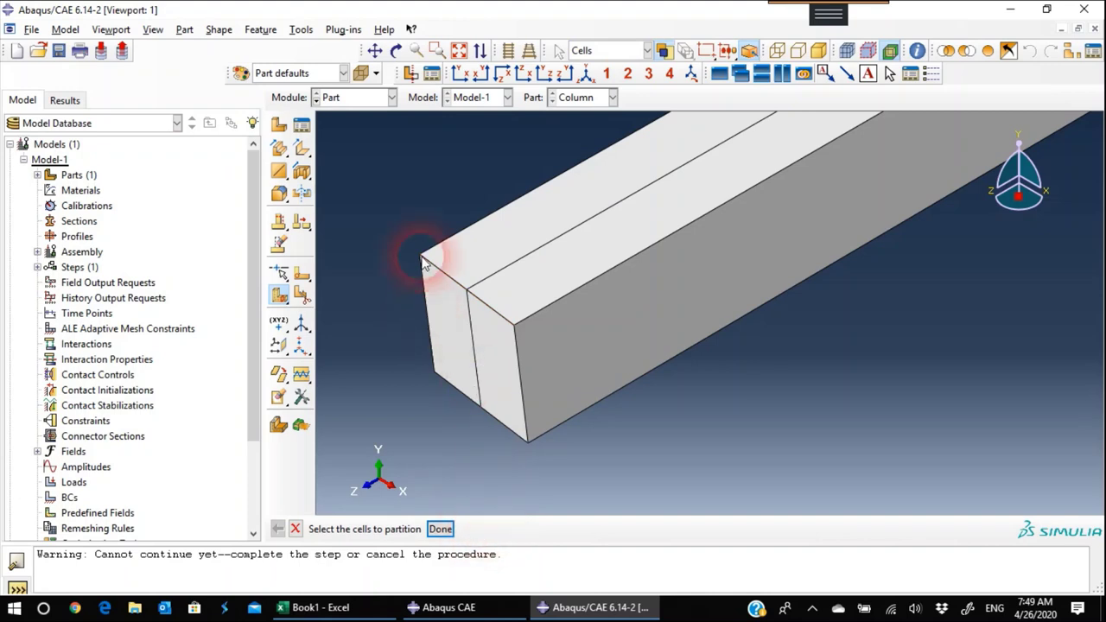
- Partition both column cells with a point-and-normal plane through the midpoint of the end face's left vertical edge, normal to that edge
left_click_drag(505, 398, 597, 519)
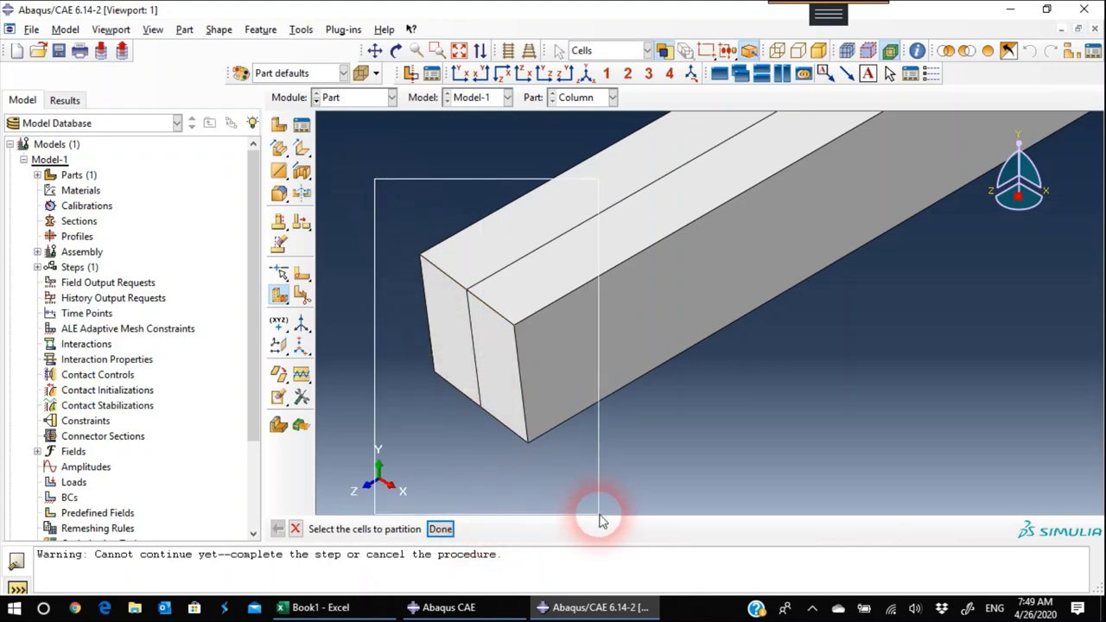
left_click(441, 529)
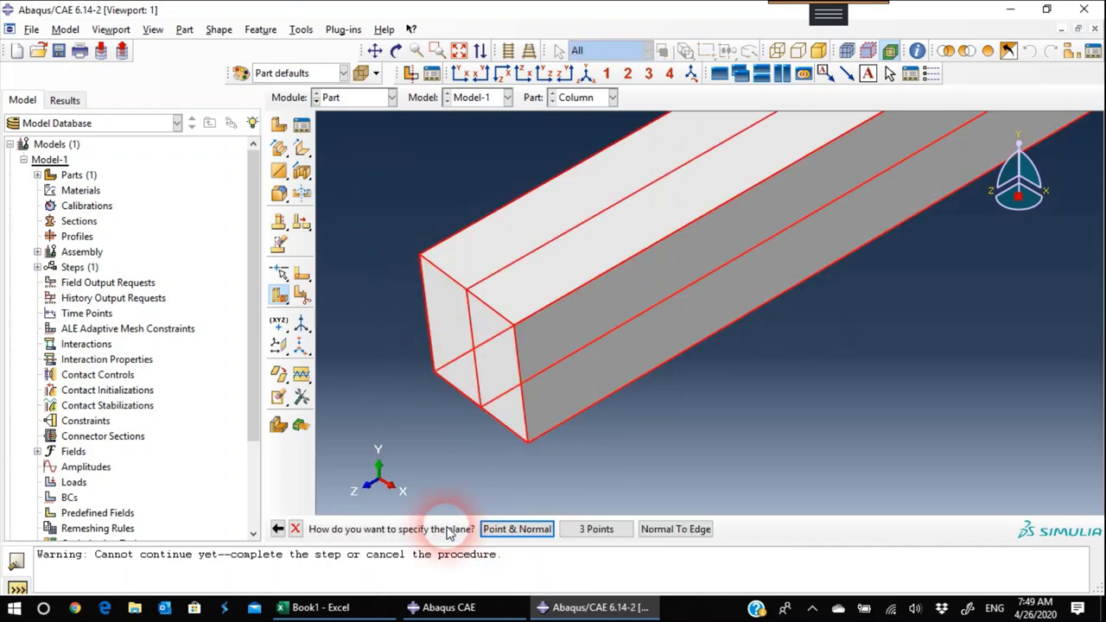
left_click(511, 530)
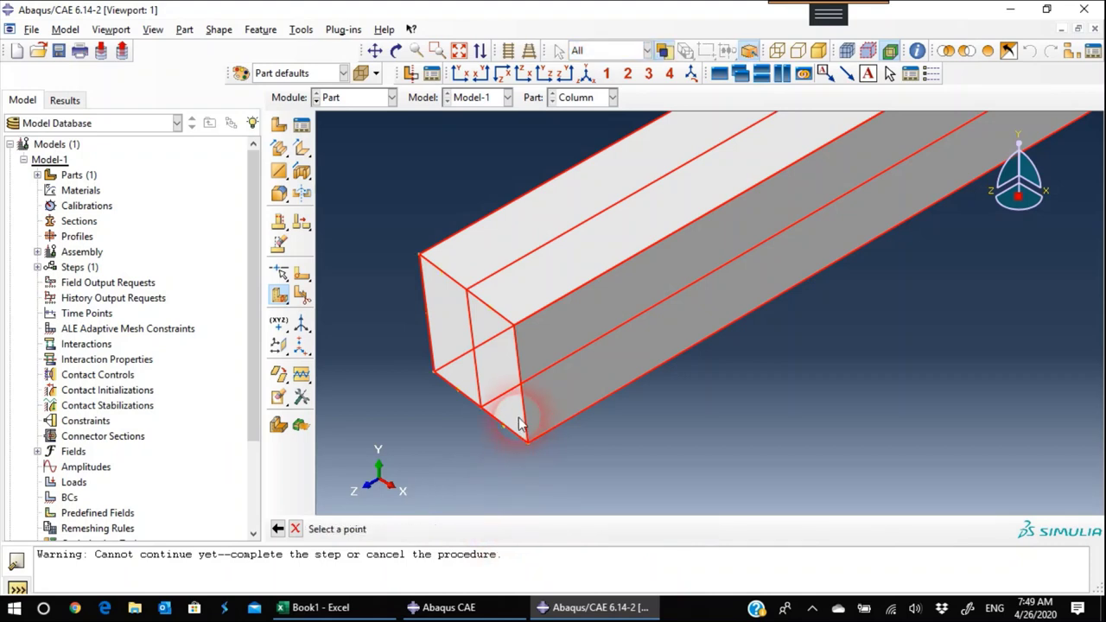
left_click(425, 315)
left_click(426, 308)
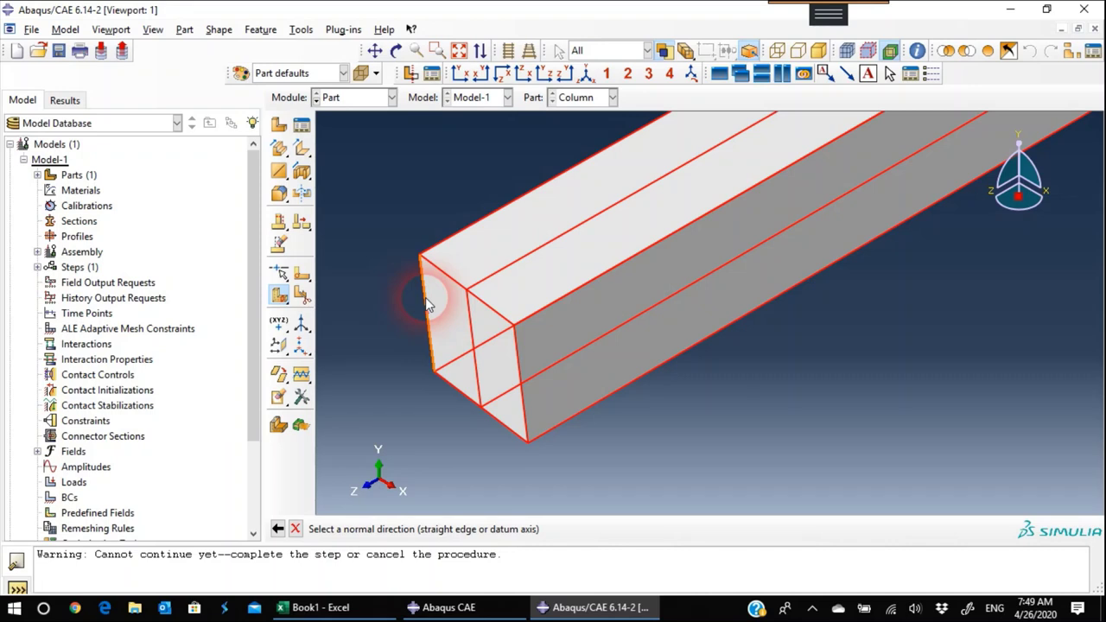
left_click(477, 529)
scroll(497, 449, "down", 3)
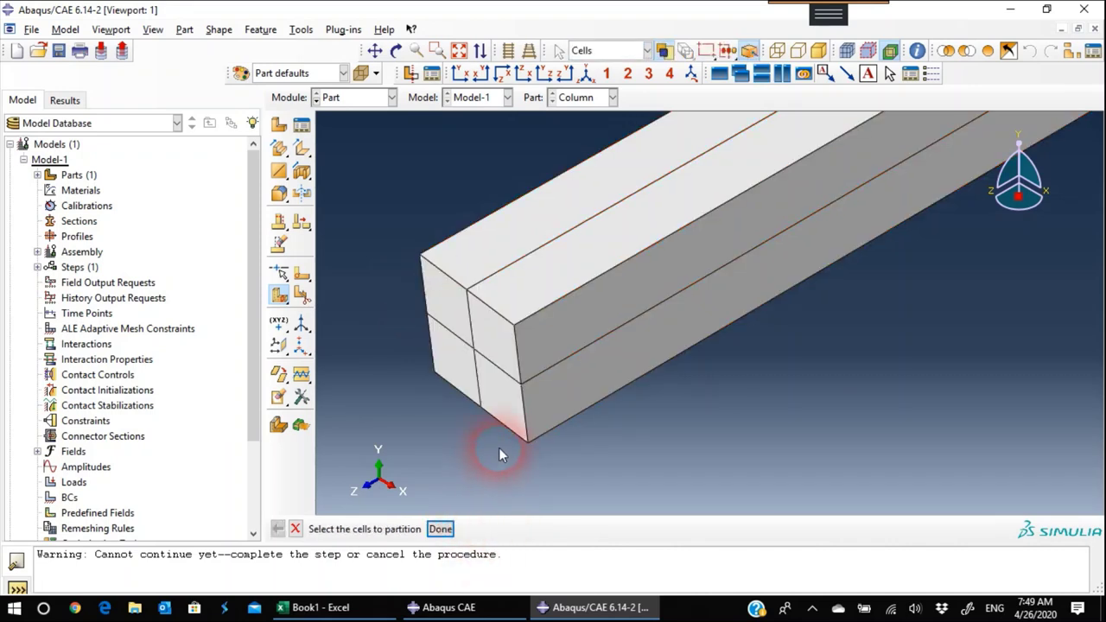
scroll(499, 445, "up", 1)
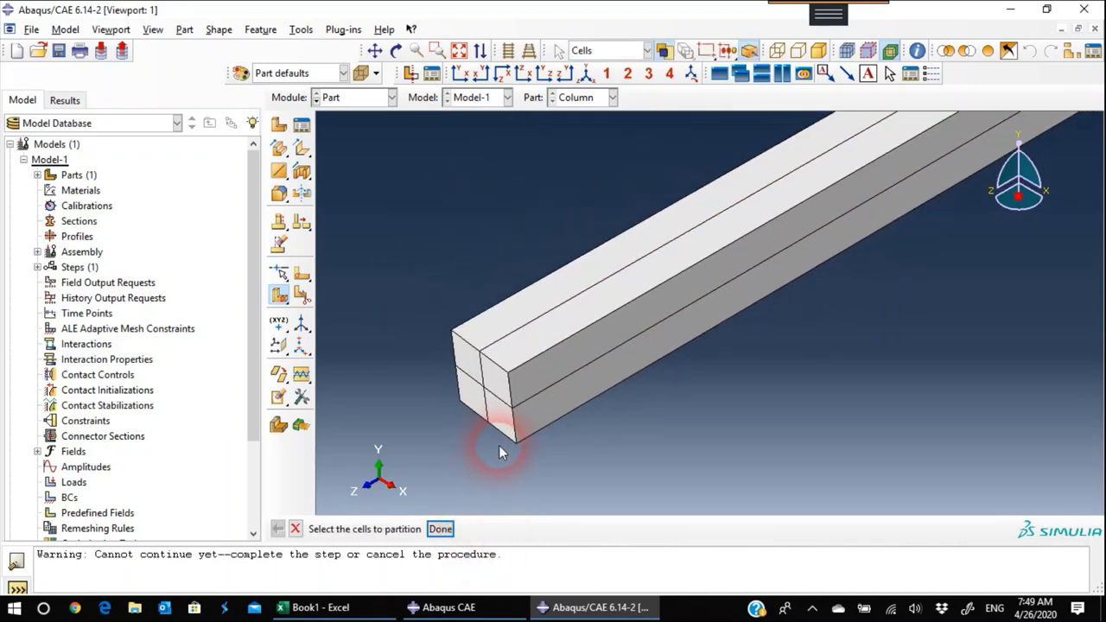
left_click(484, 397)
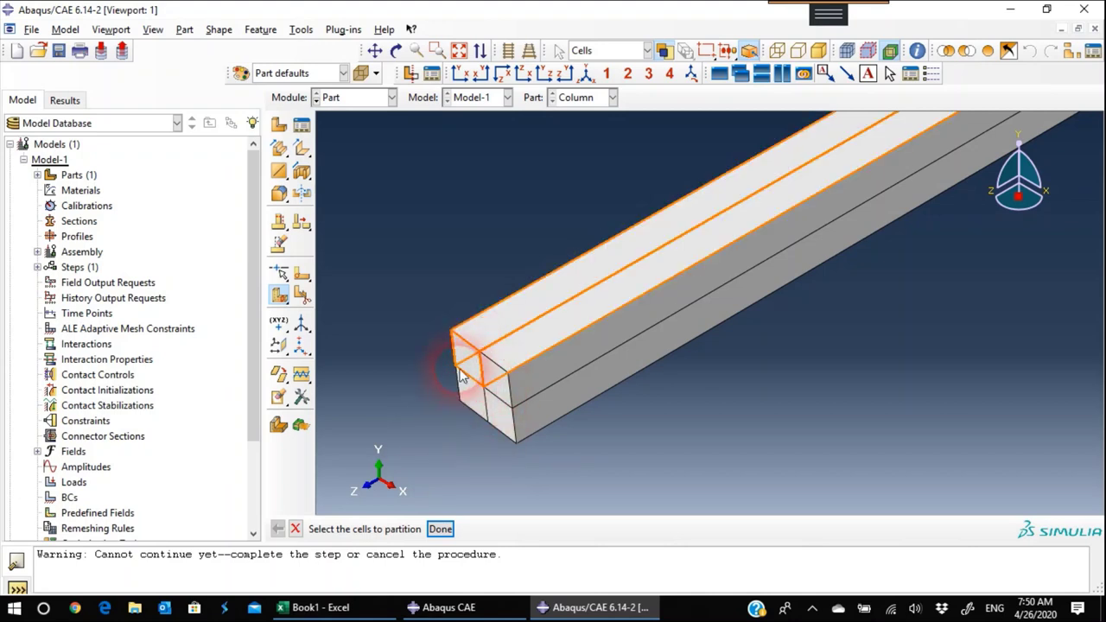
left_click(397, 436)
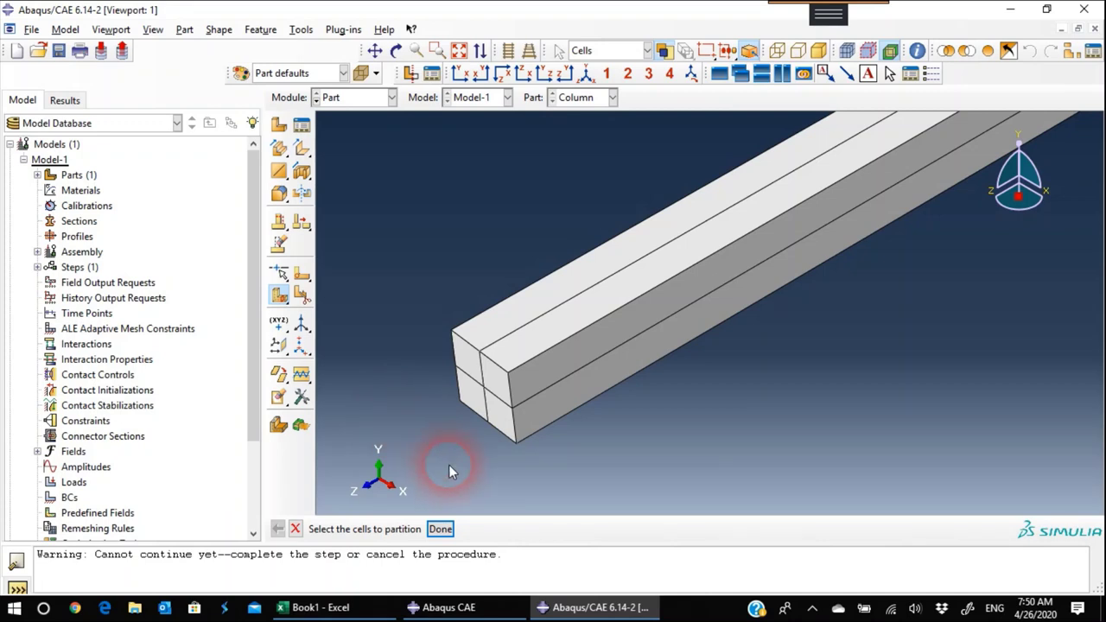
left_click(439, 529)
- Create a material named Steel and give it an isotropic linear elastic behavior
left_click(355, 98)
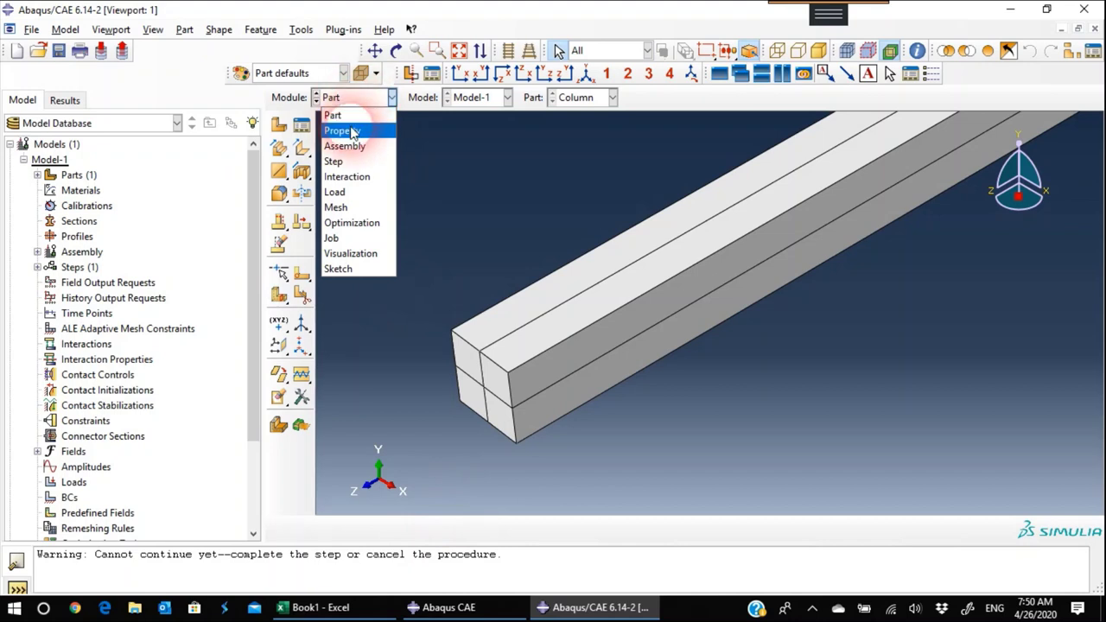
left_click(341, 131)
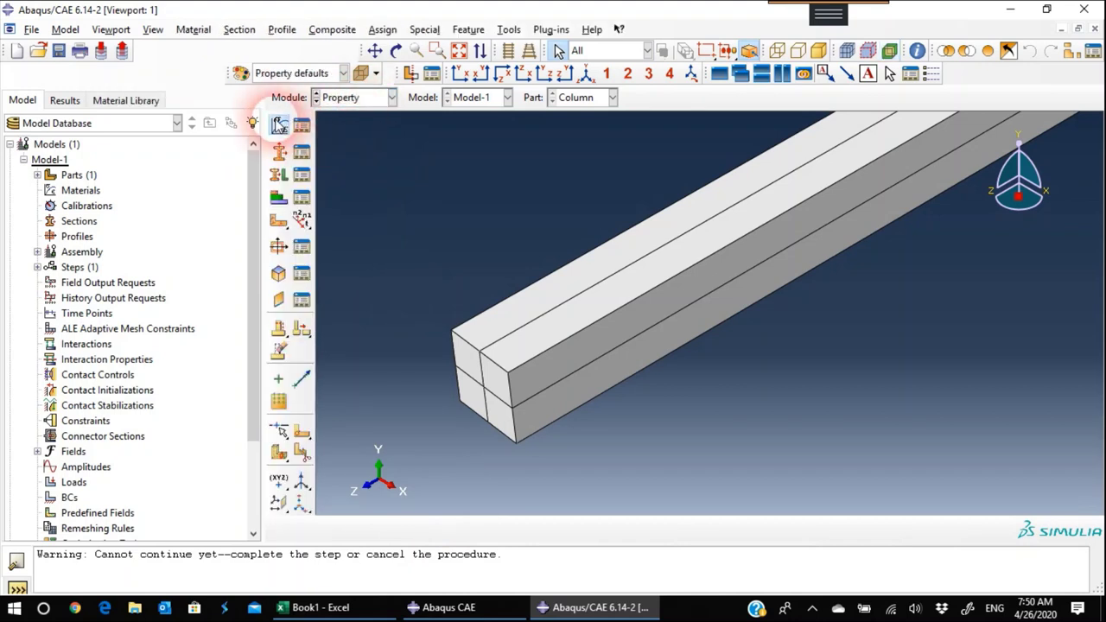
left_click(279, 126)
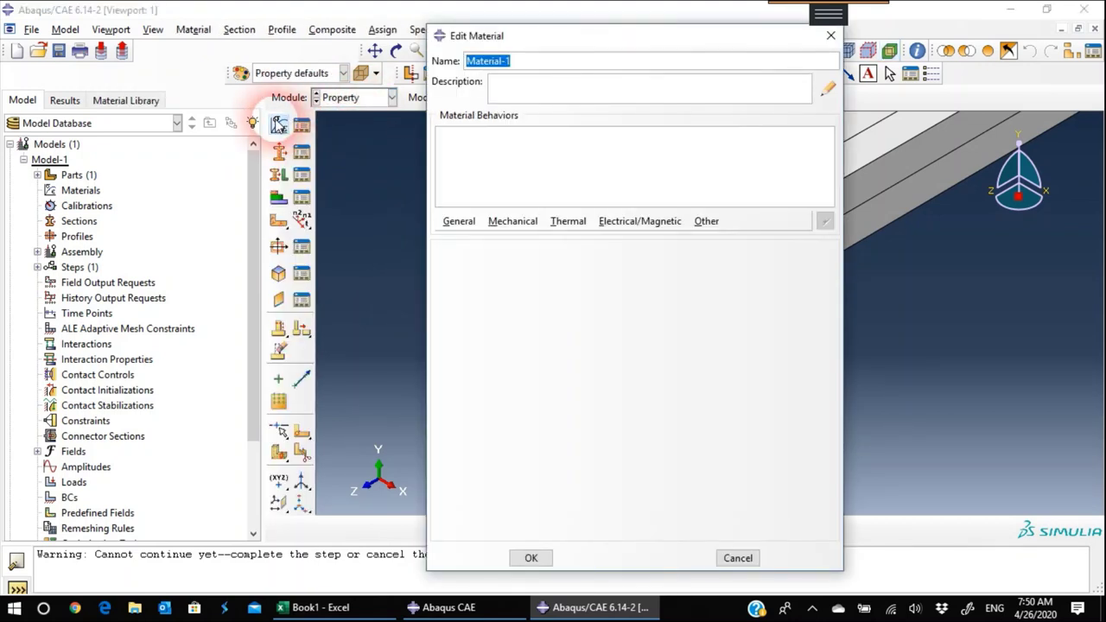
type("Steel")
left_click(512, 222)
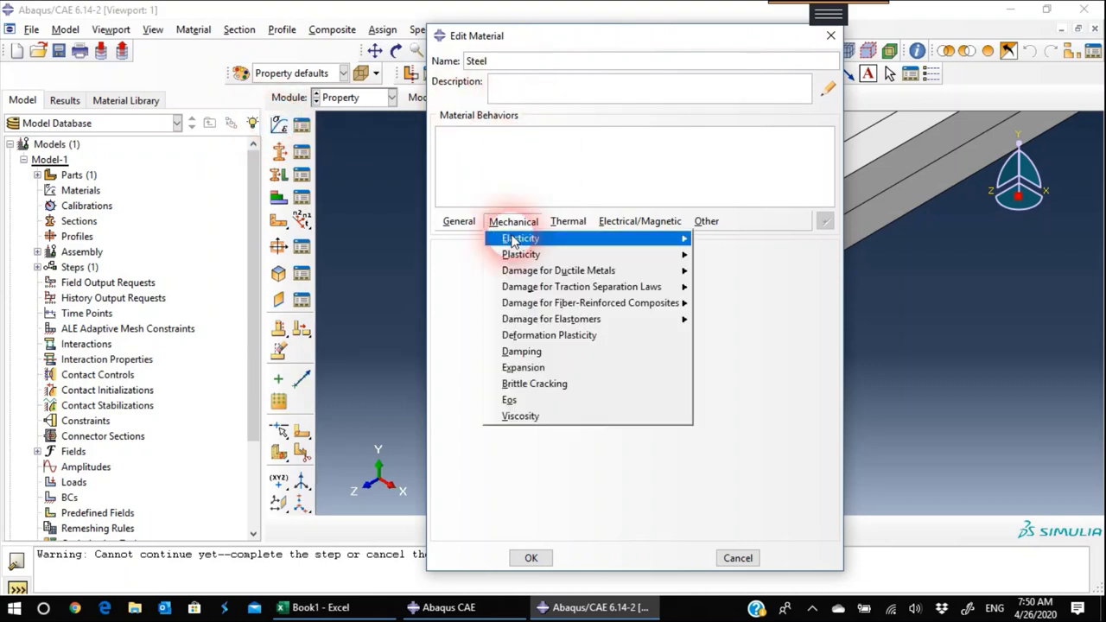
mouse_move(515, 242)
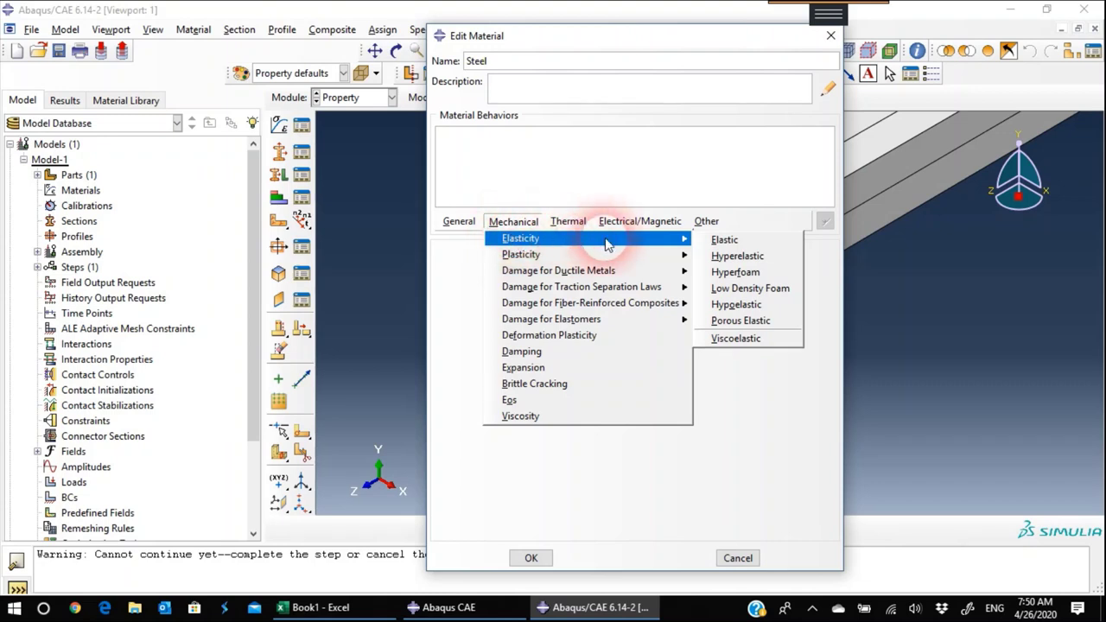
left_click(722, 240)
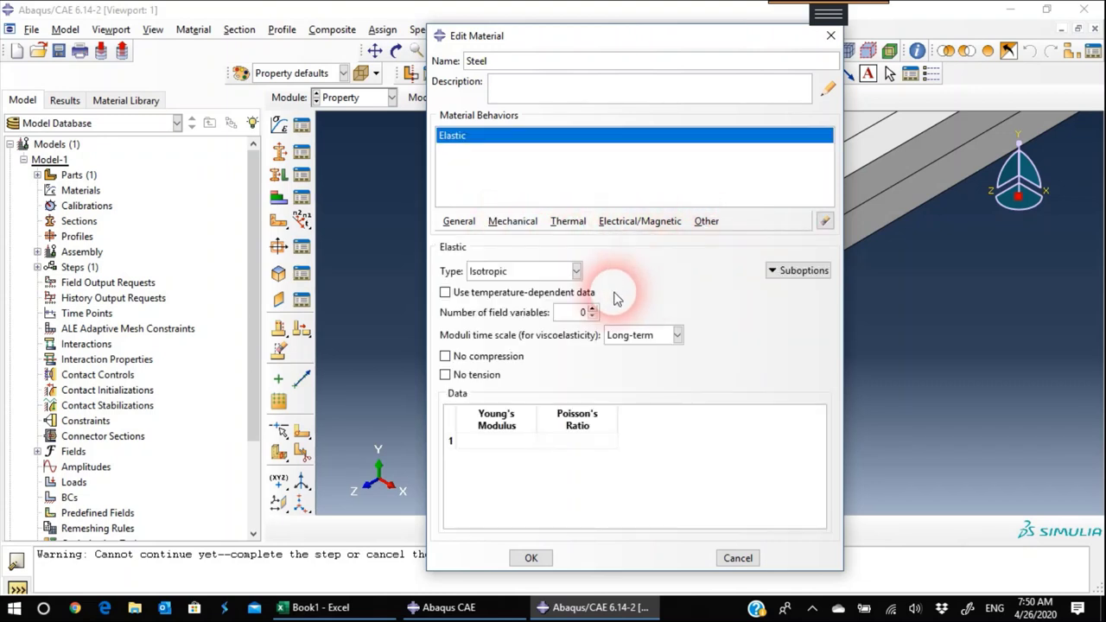
- Set the Steel material's Young's modulus to 29000 and Poisson's ratio to 0.3, and save the material
left_click(510, 442)
type("29000")
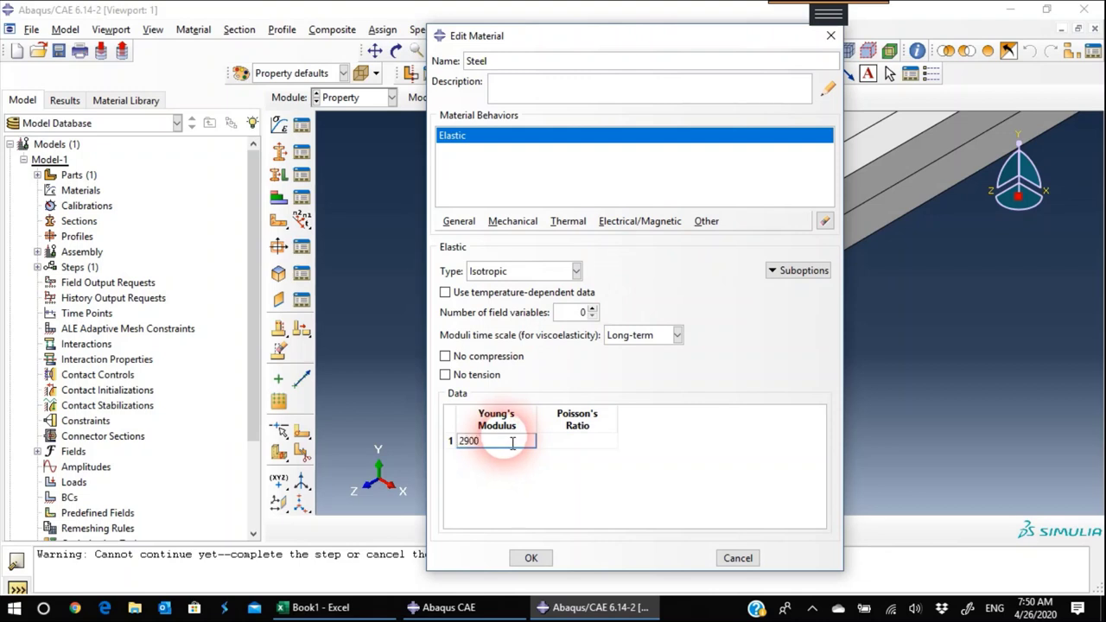
key("Tab")
type("0.3")
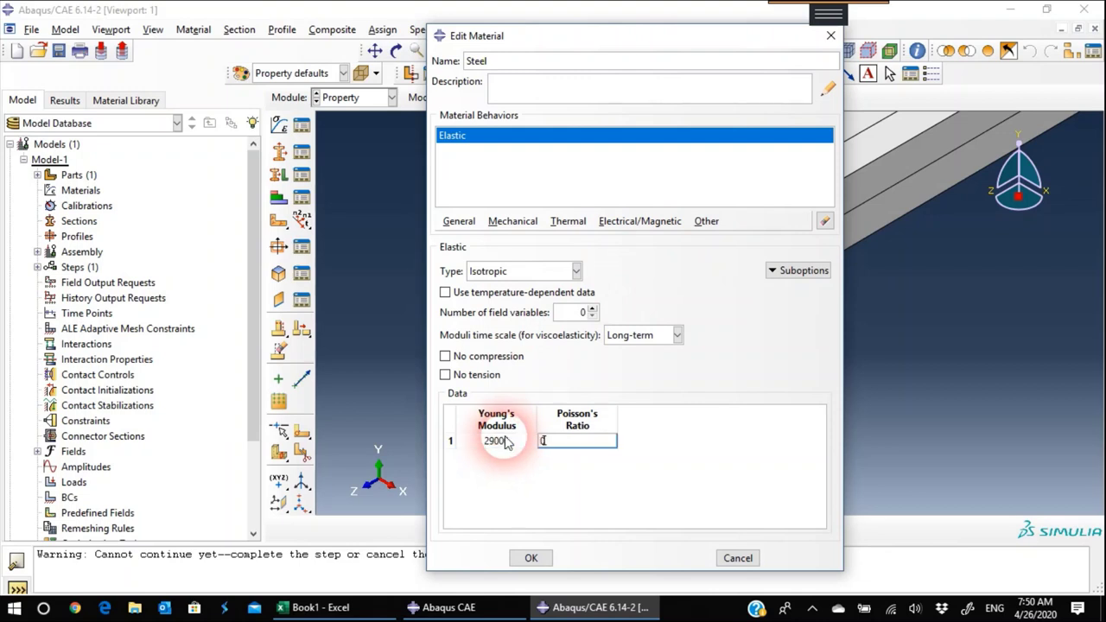
left_click(533, 558)
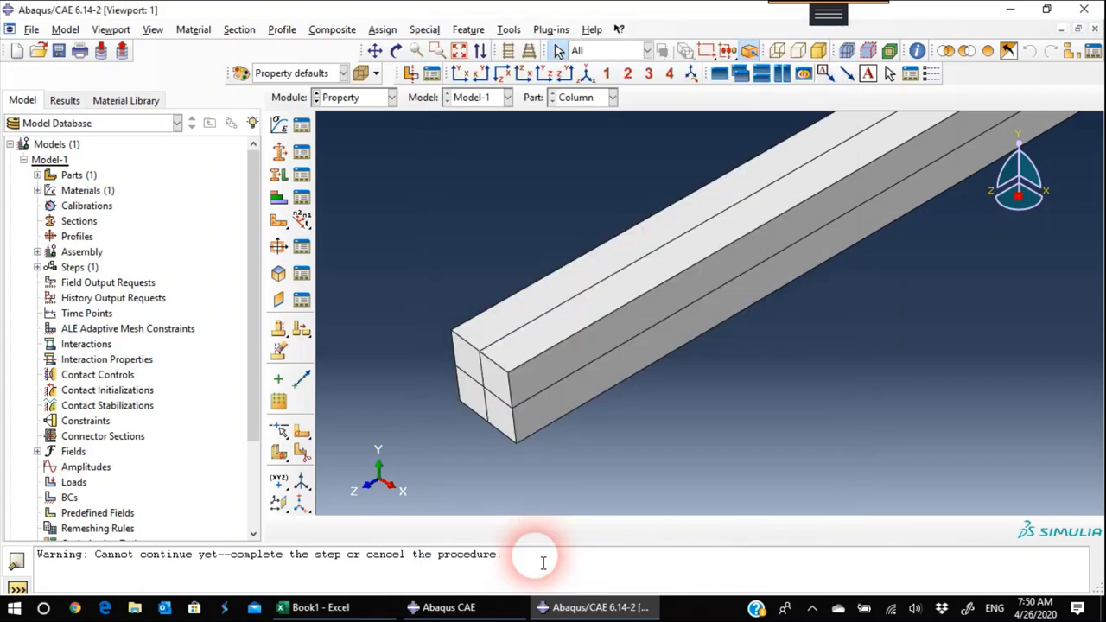
- Create a solid homogeneous section named Cross_Section that uses the Steel material
left_click(281, 152)
left_click(753, 170)
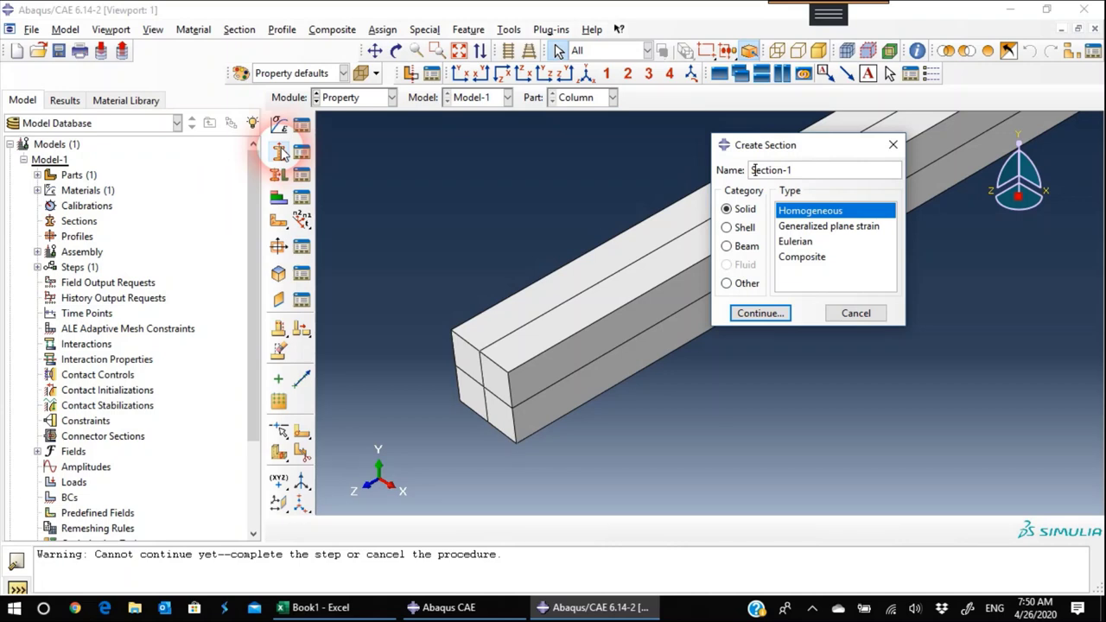
left_click_drag(791, 170, 749, 170)
key("BackSpace")
type("Cross_Section")
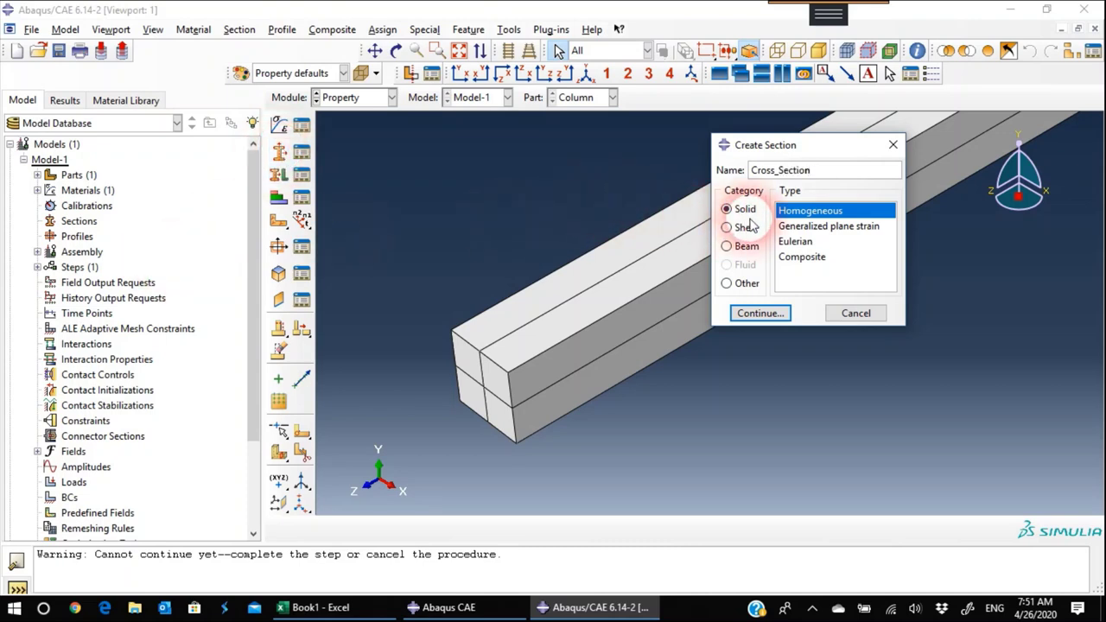
left_click(750, 312)
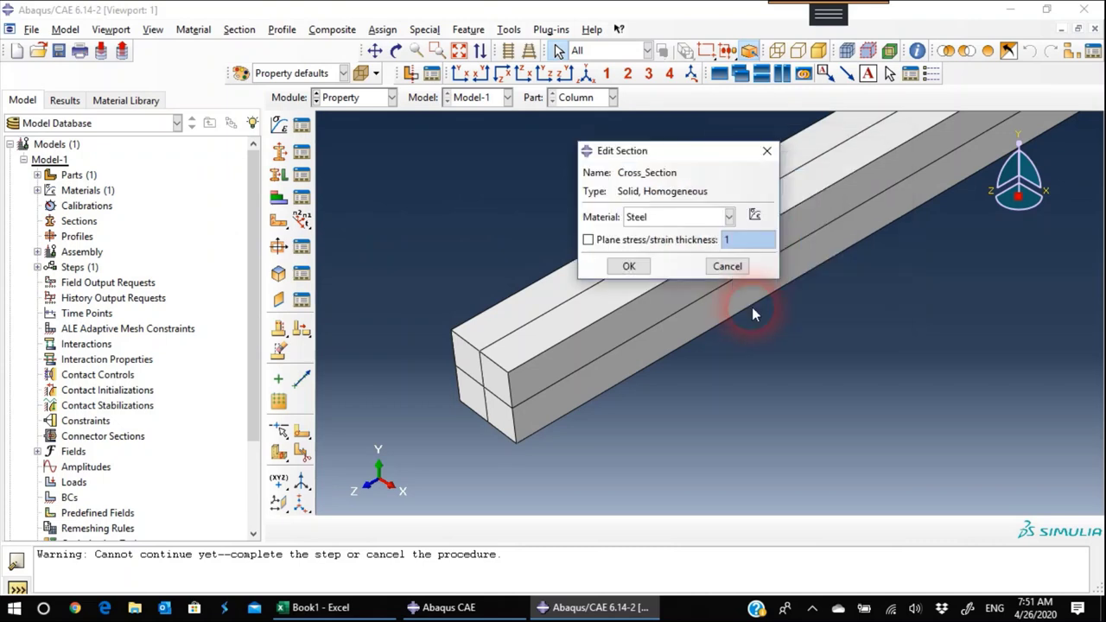
left_click(629, 266)
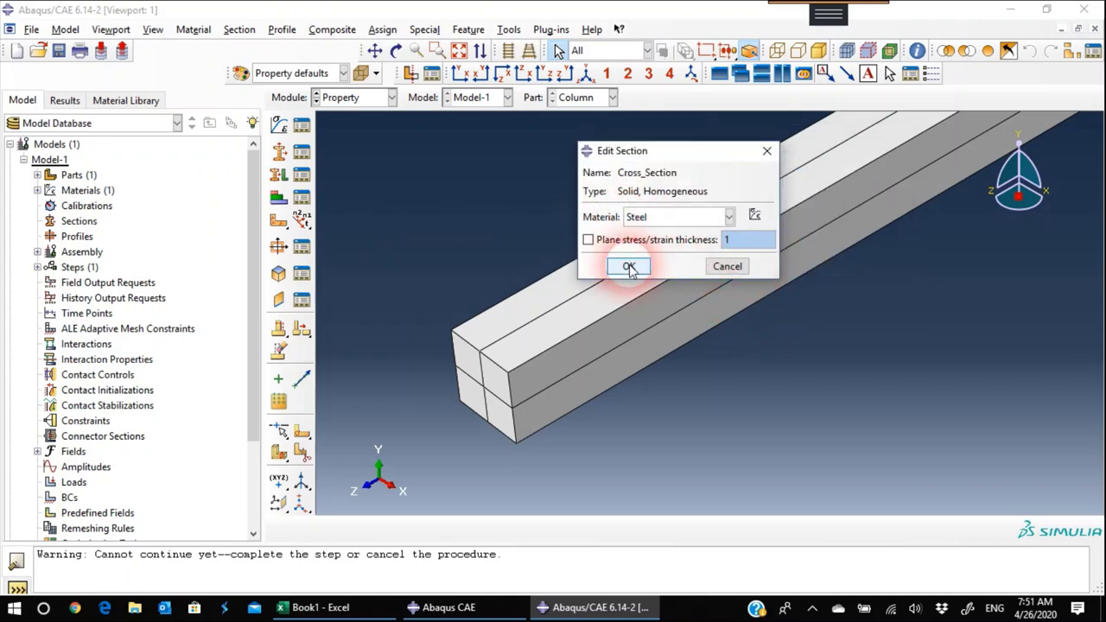
- Assign the Cross_Section section to all four cells of the column
left_click(280, 176)
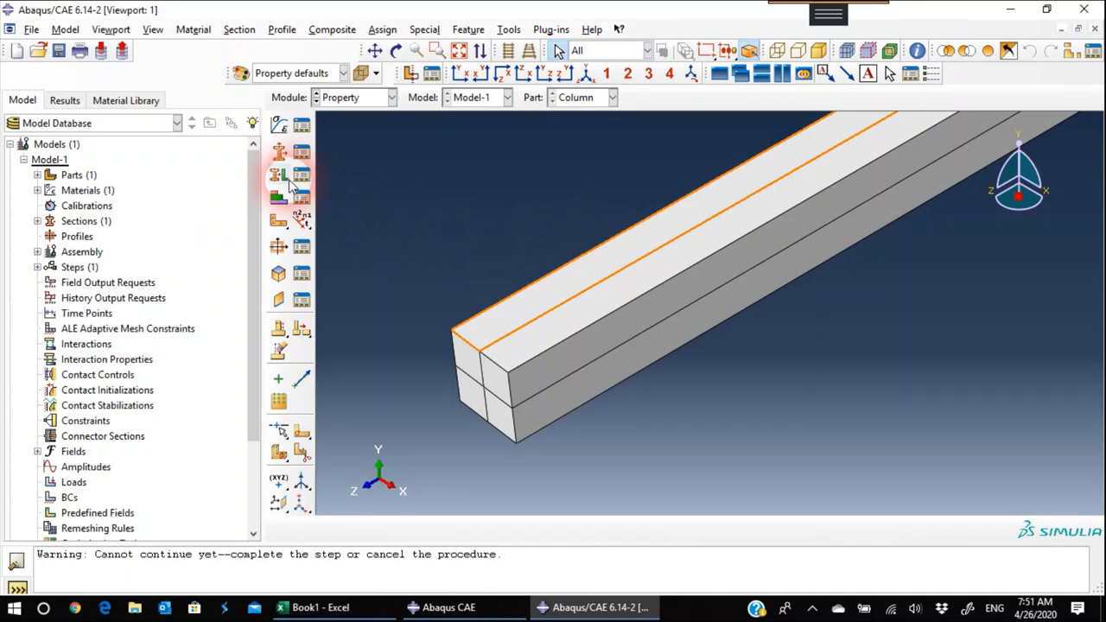
left_click_drag(411, 223, 679, 497)
left_click(648, 528)
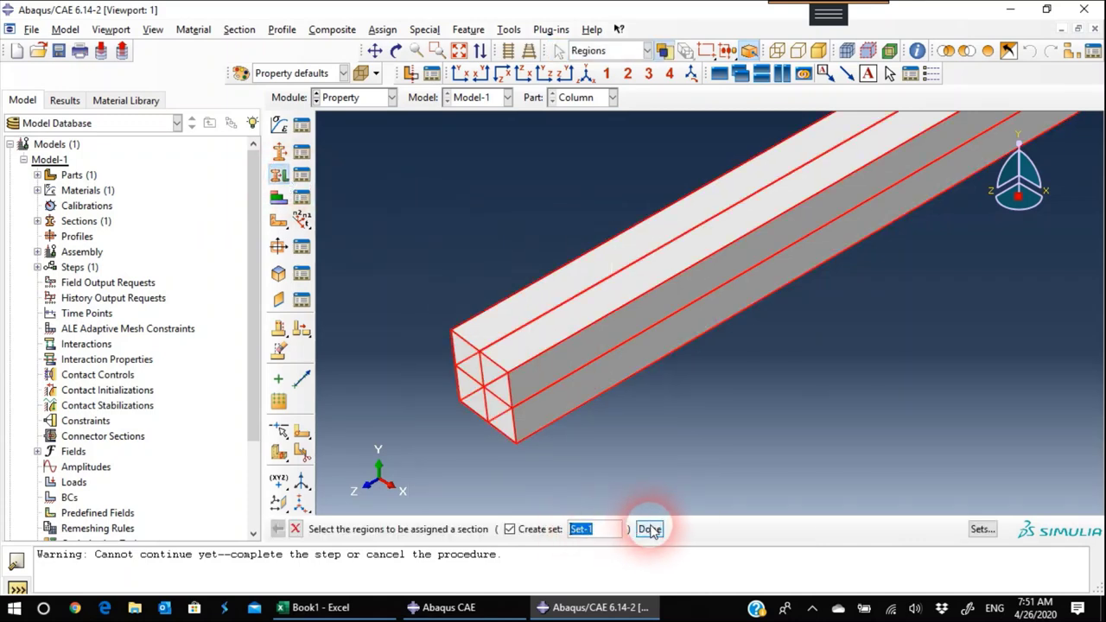
left_click(68, 368)
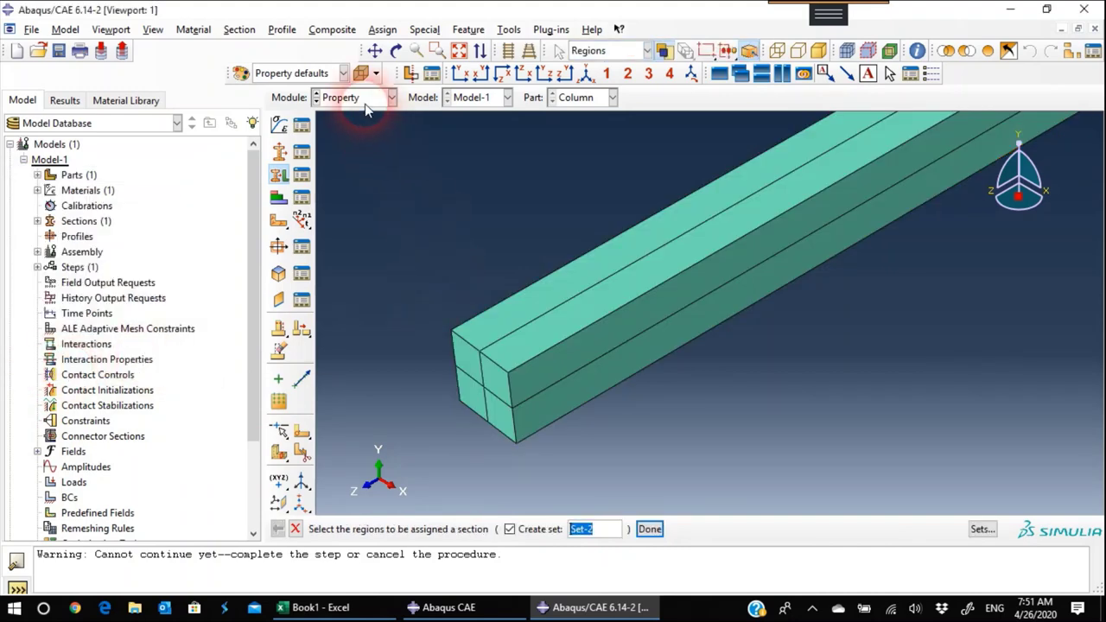
- Create a dependent instance of the Column part in the assembly
left_click(586, 73)
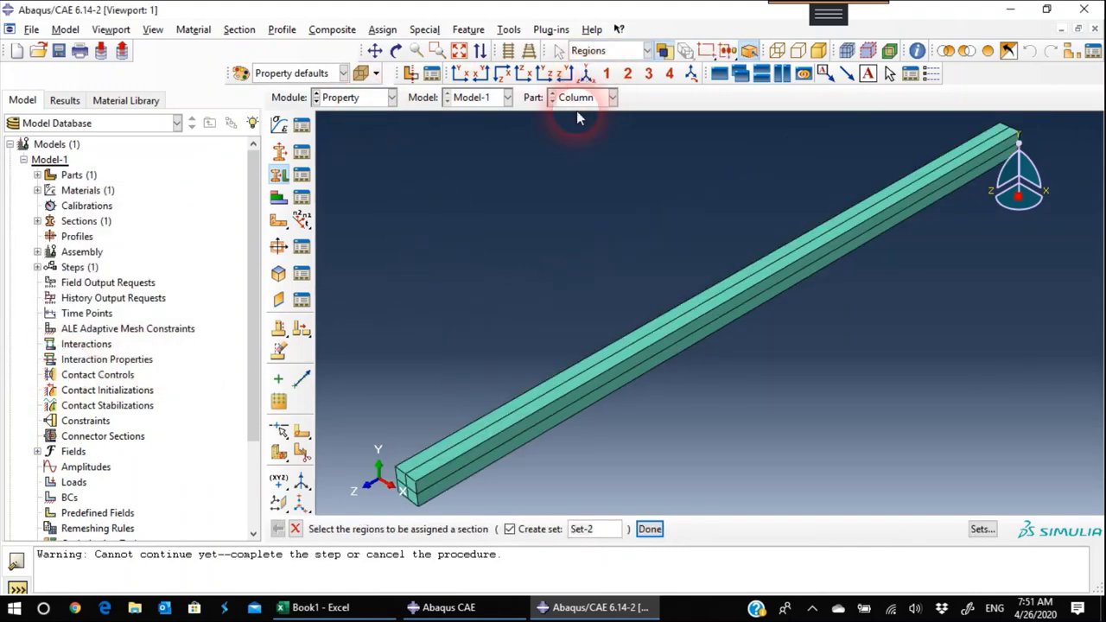
left_click(352, 97)
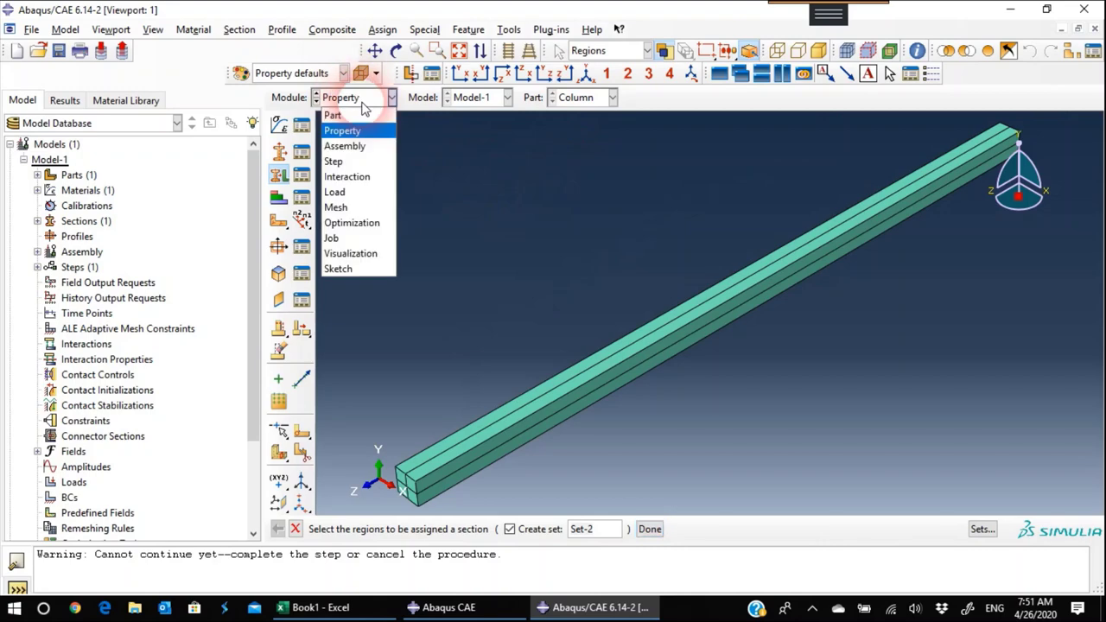
left_click(350, 147)
left_click(279, 125)
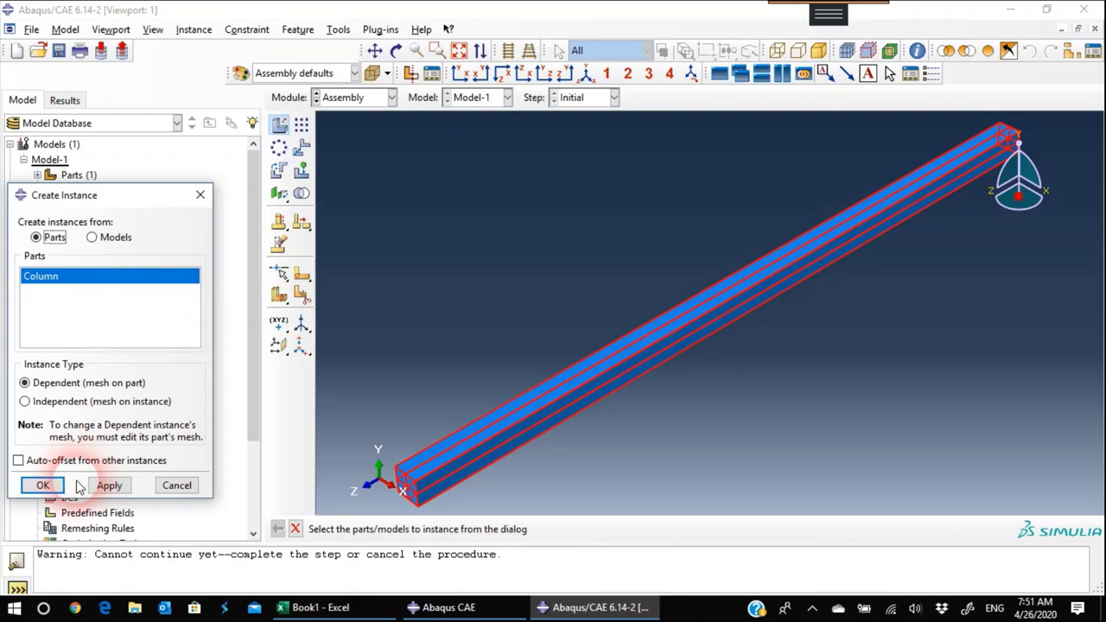
left_click(39, 487)
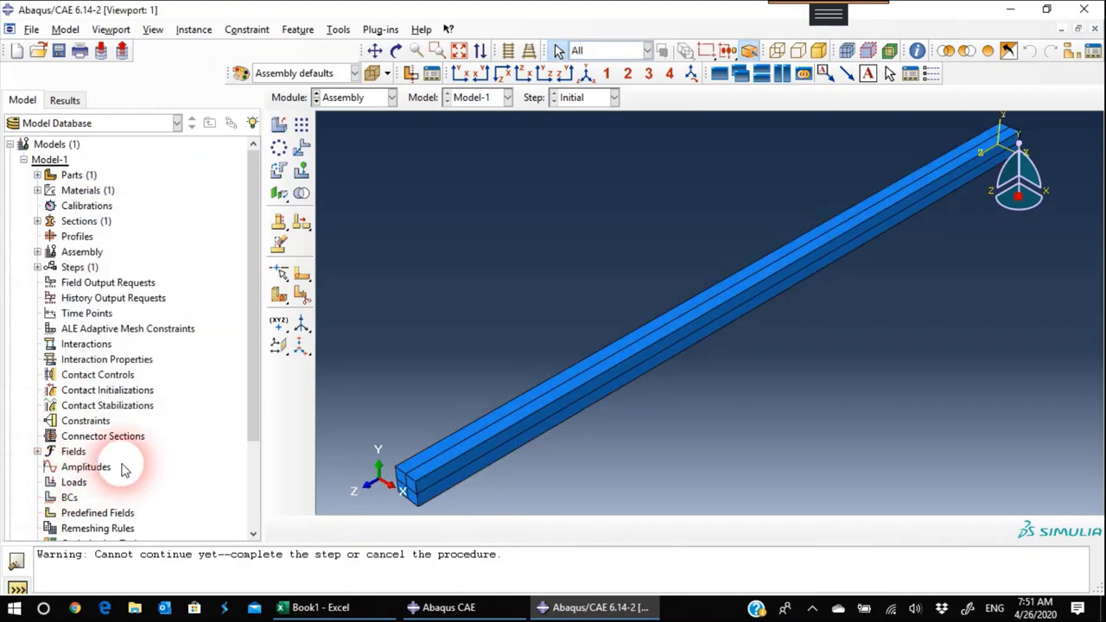
- Create a linear perturbation Buckle step named Step-Buckling after the Initial step, requesting 1 eigenvalue
left_click(354, 97)
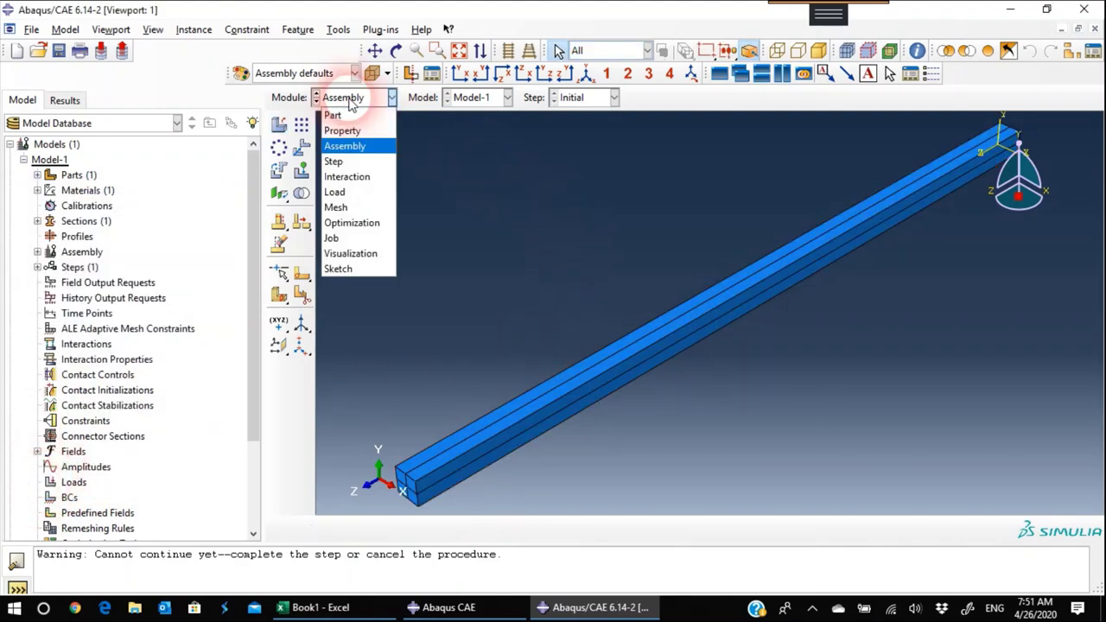
left_click(342, 160)
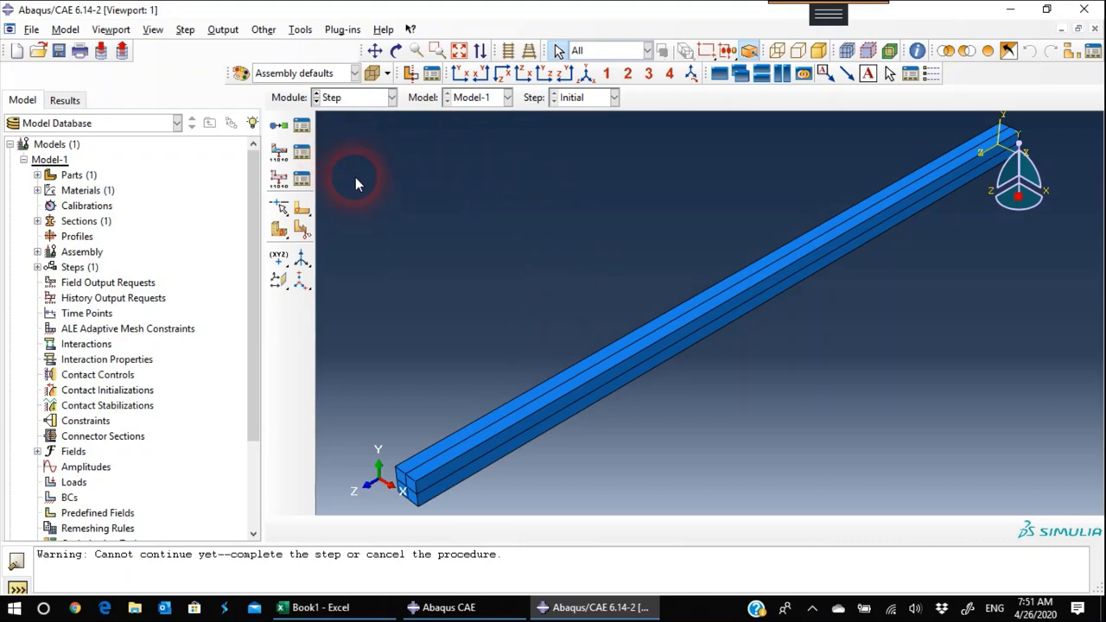
left_click(278, 127)
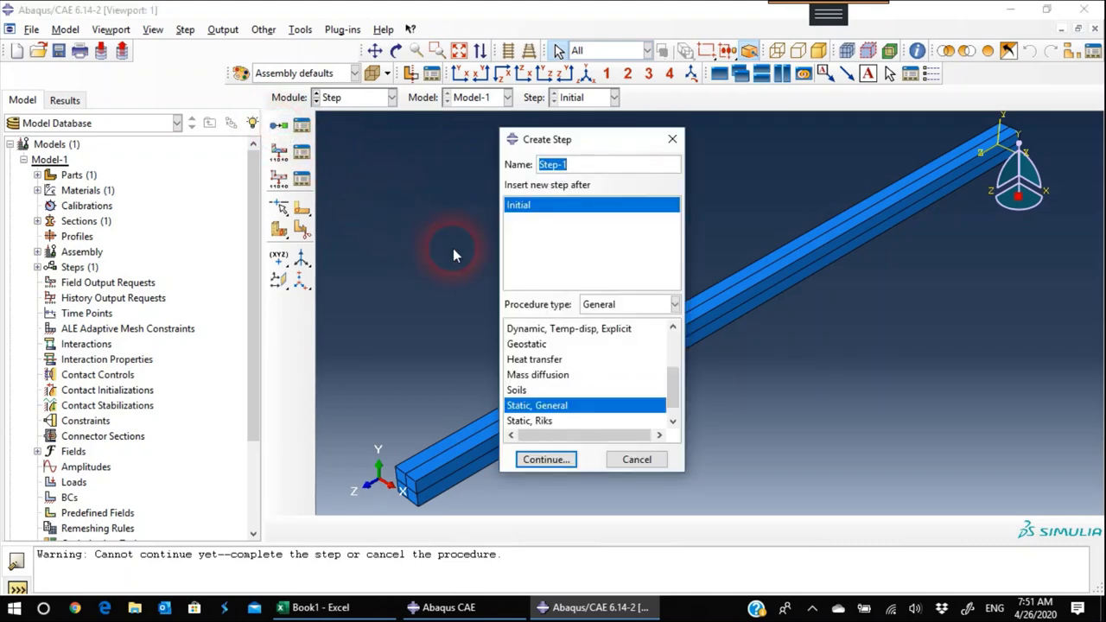
key("End")
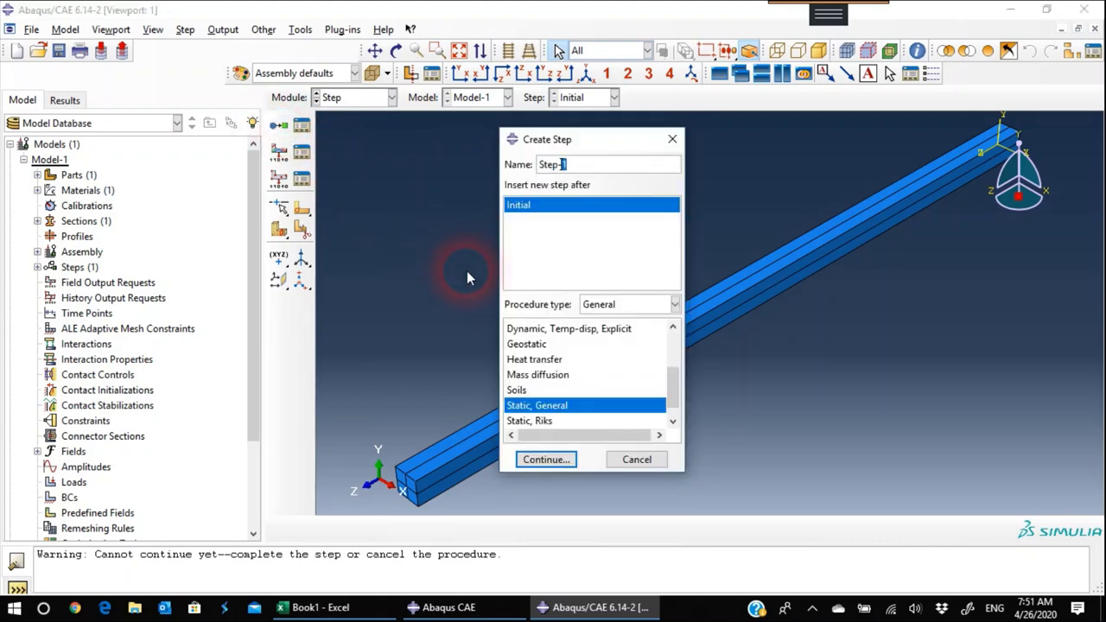
type("Buckling")
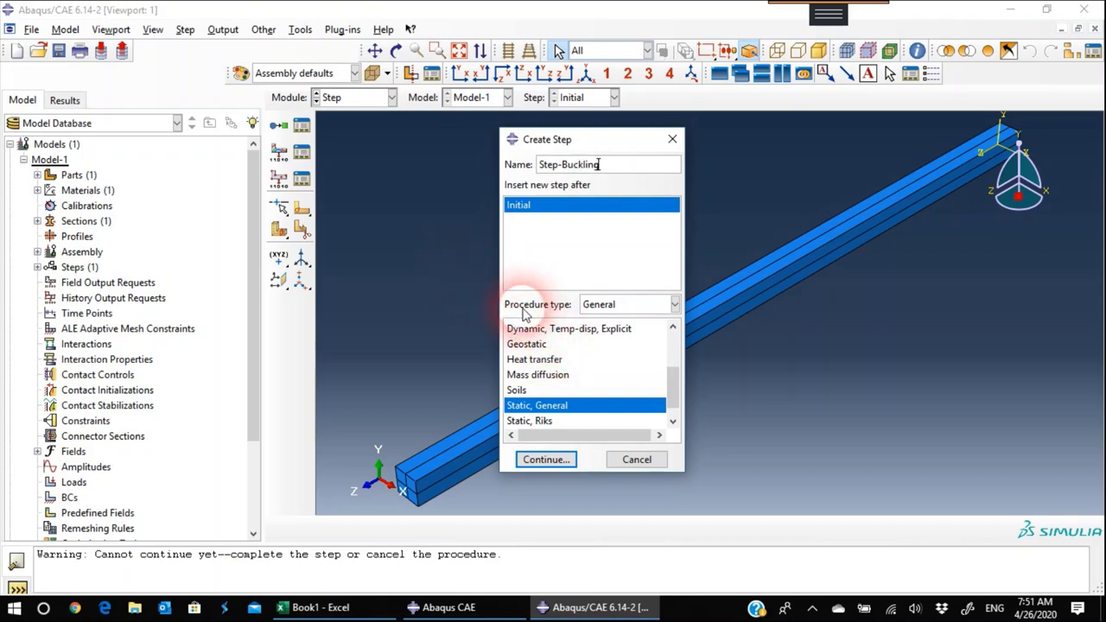
left_click(612, 310)
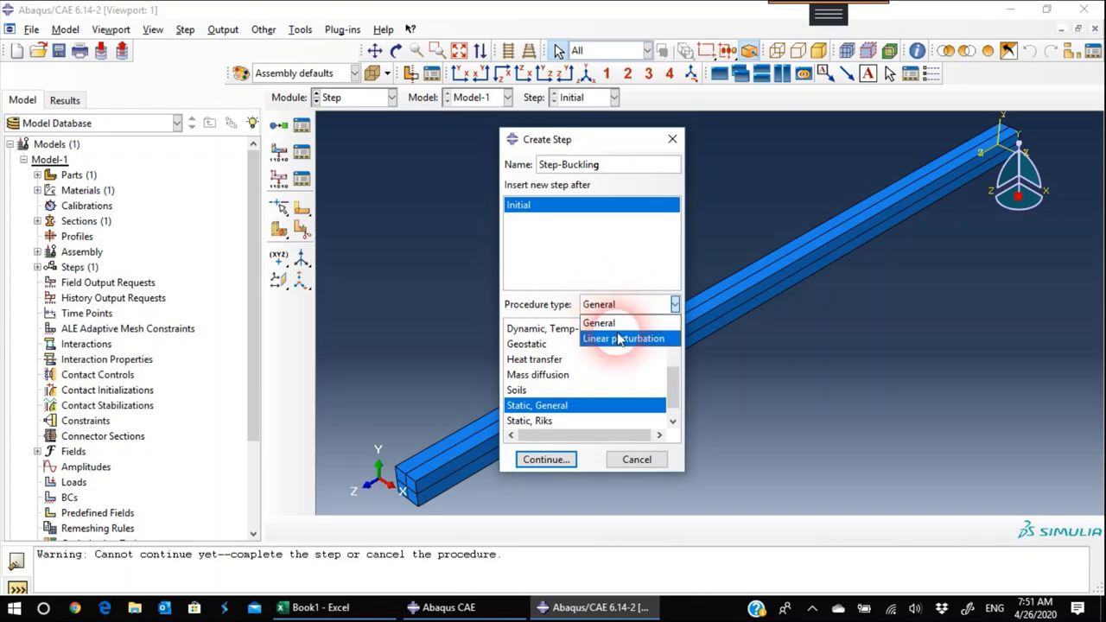
left_click(619, 338)
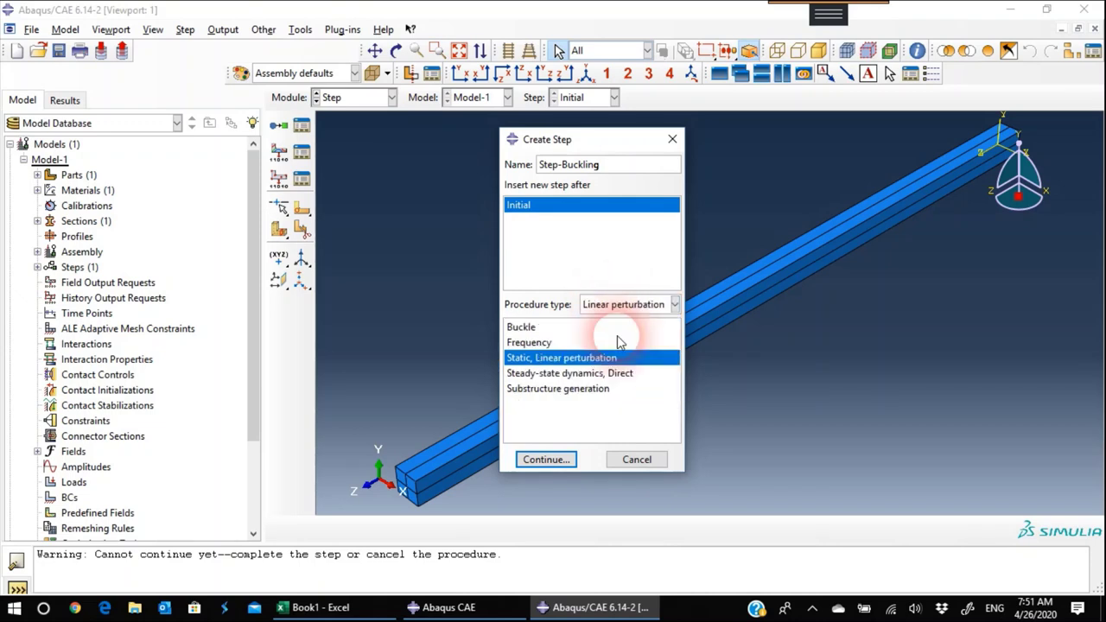
left_click(530, 328)
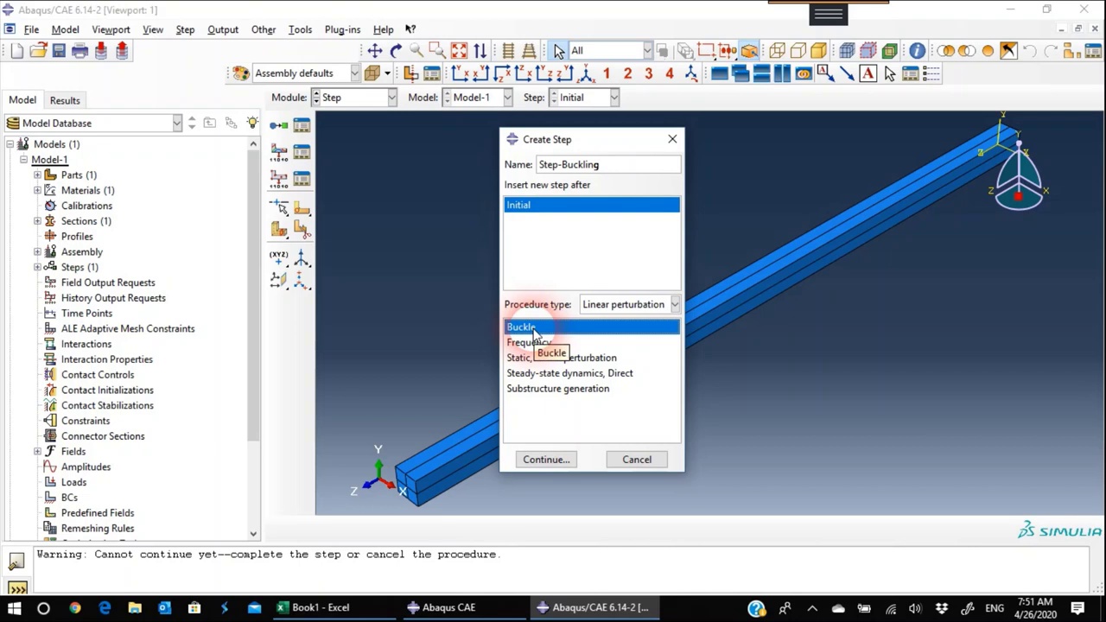
left_click(546, 459)
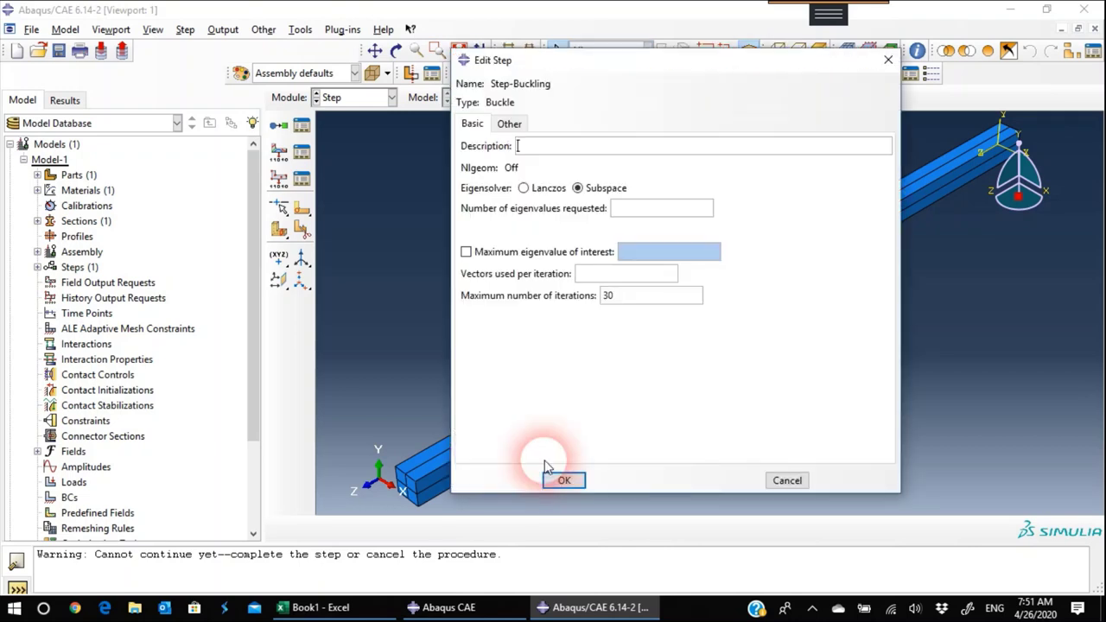
left_click(628, 214)
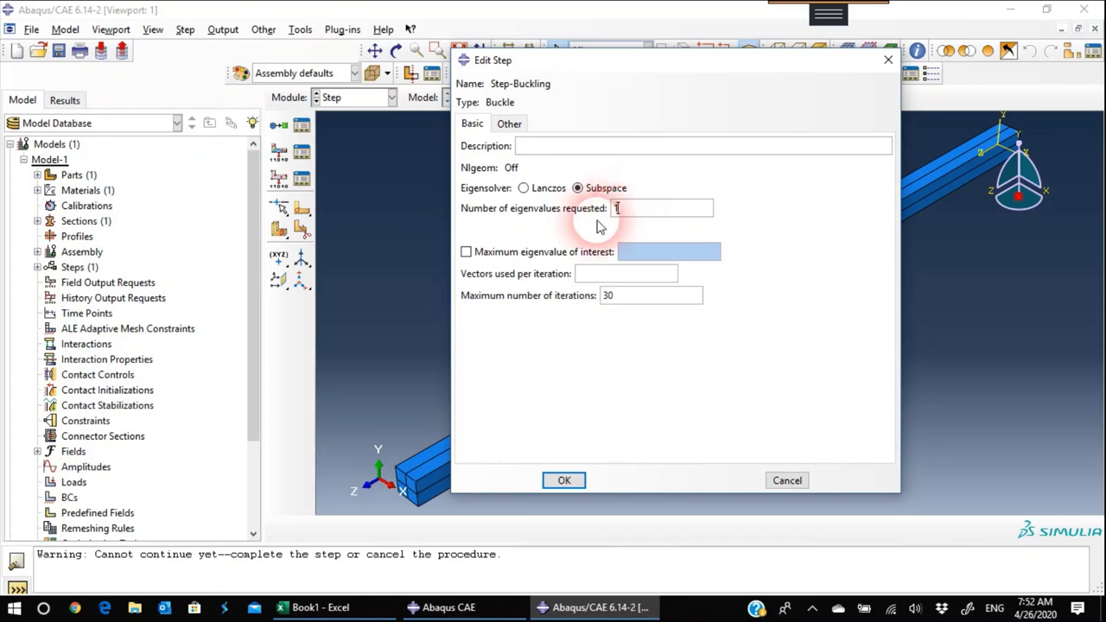
left_click(566, 480)
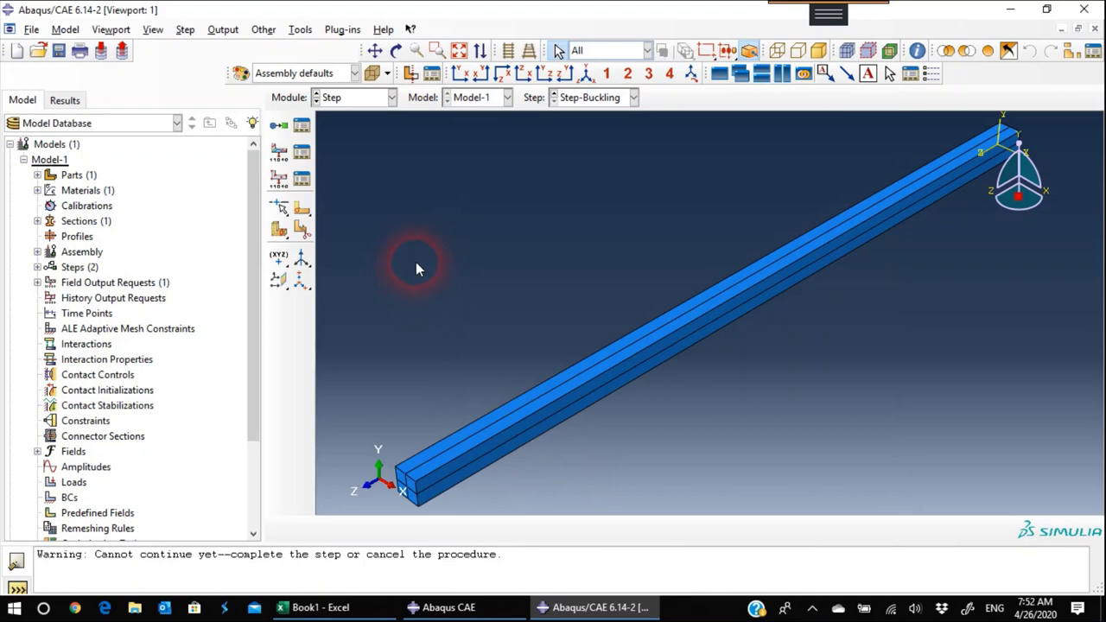
- Create a mechanical pressure load in Step-Buckling on the four faces of the column end away from the origin
left_click(360, 100)
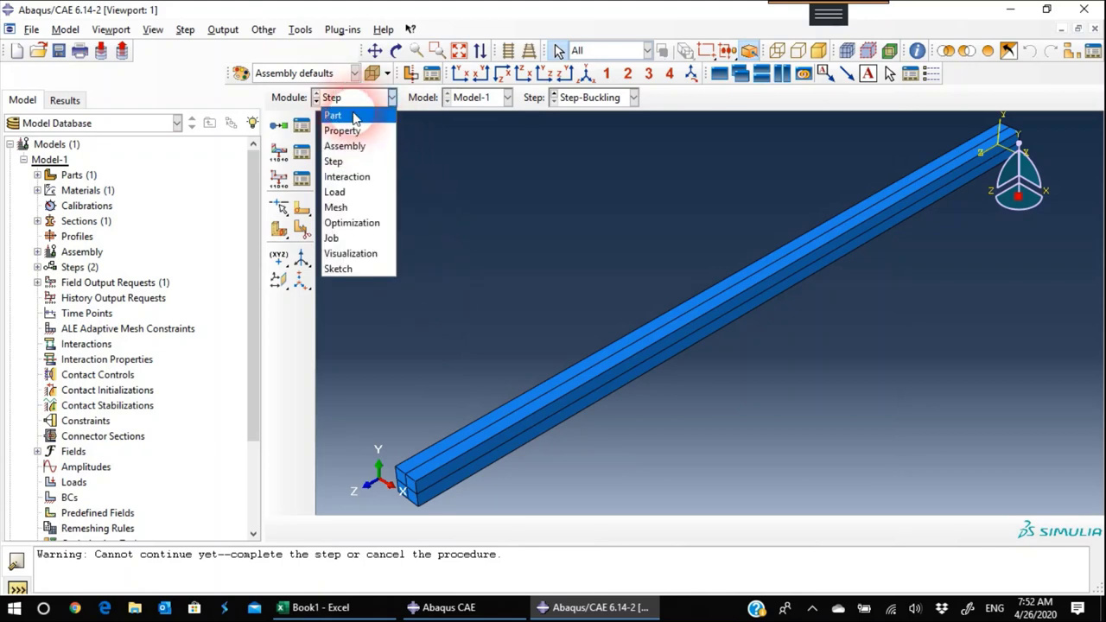
left_click(347, 195)
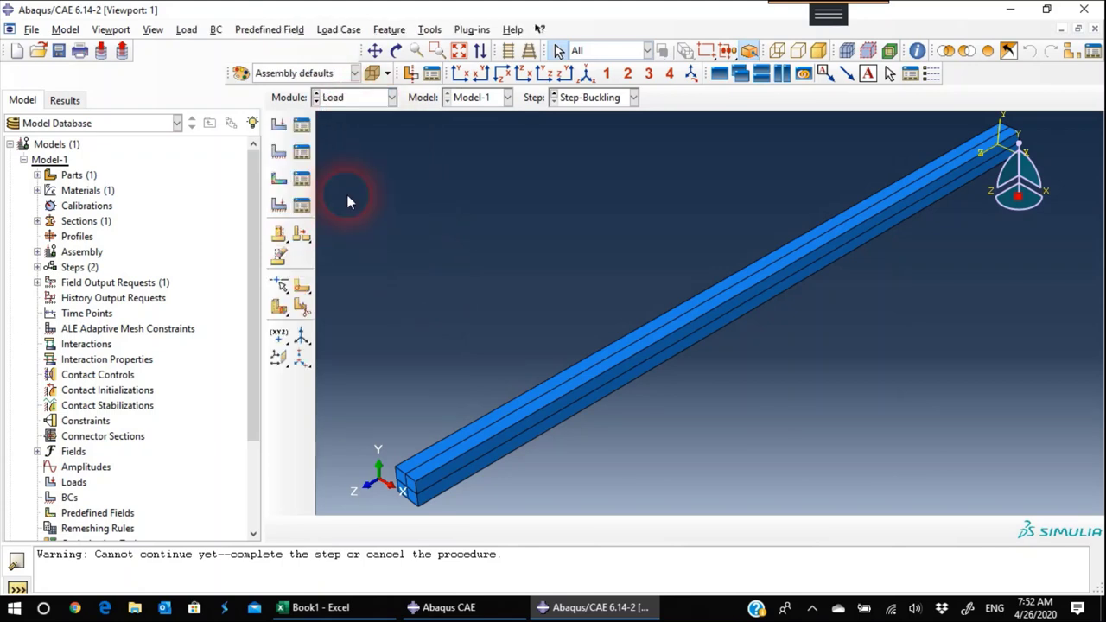
left_click(279, 128)
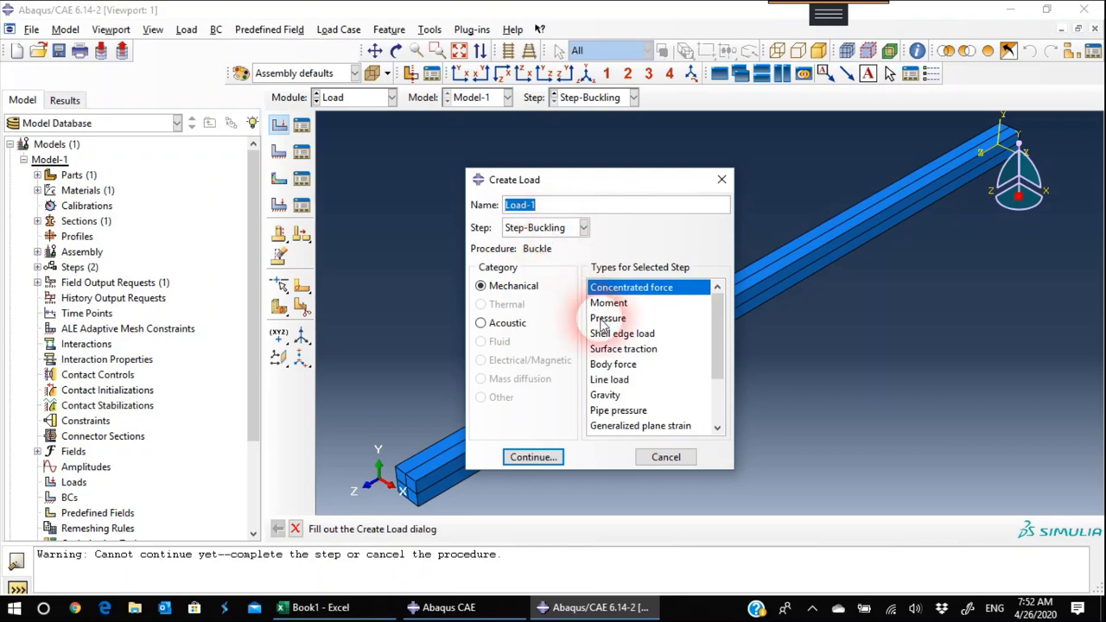
left_click(609, 322)
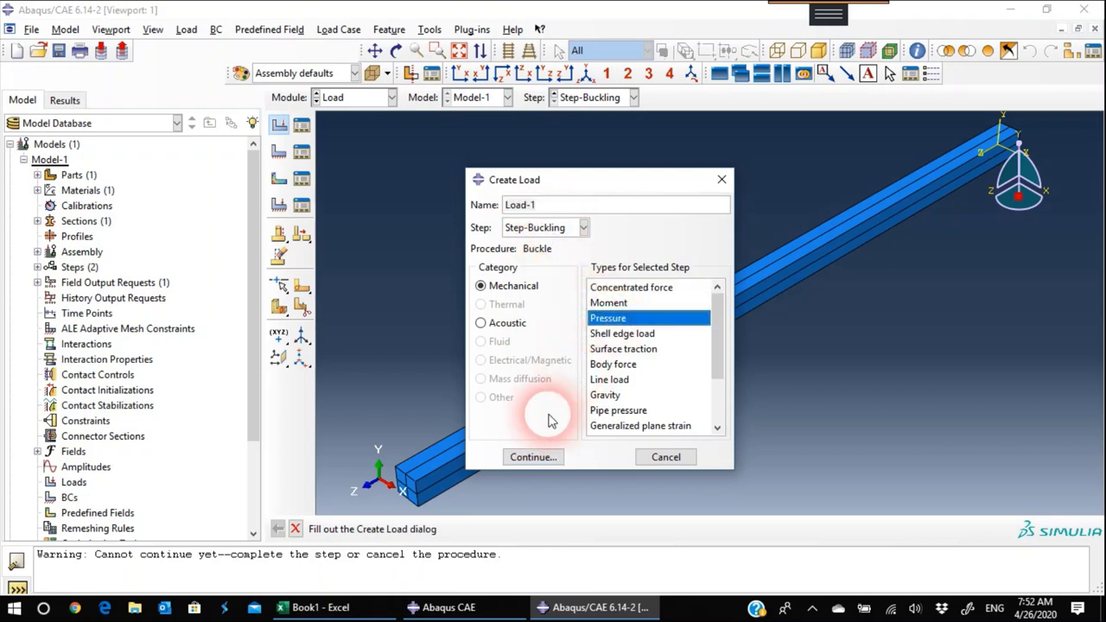
left_click(529, 457)
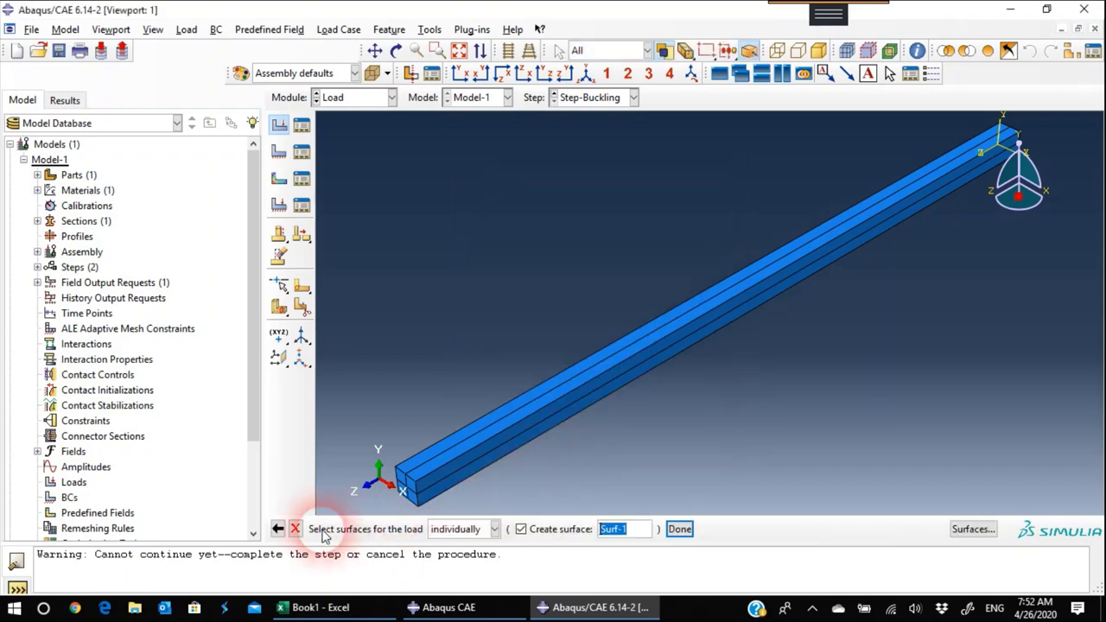
scroll(396, 501, "up", 3)
scroll(396, 501, "up", 2)
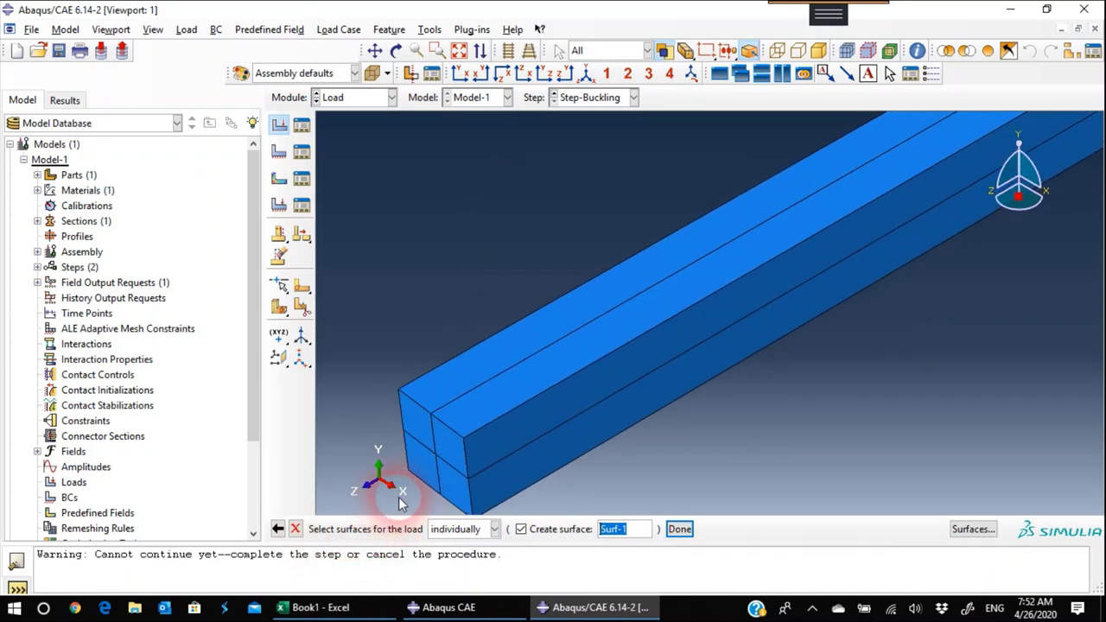
middle_click_drag(437, 497, 484, 367, "ctrl+alt")
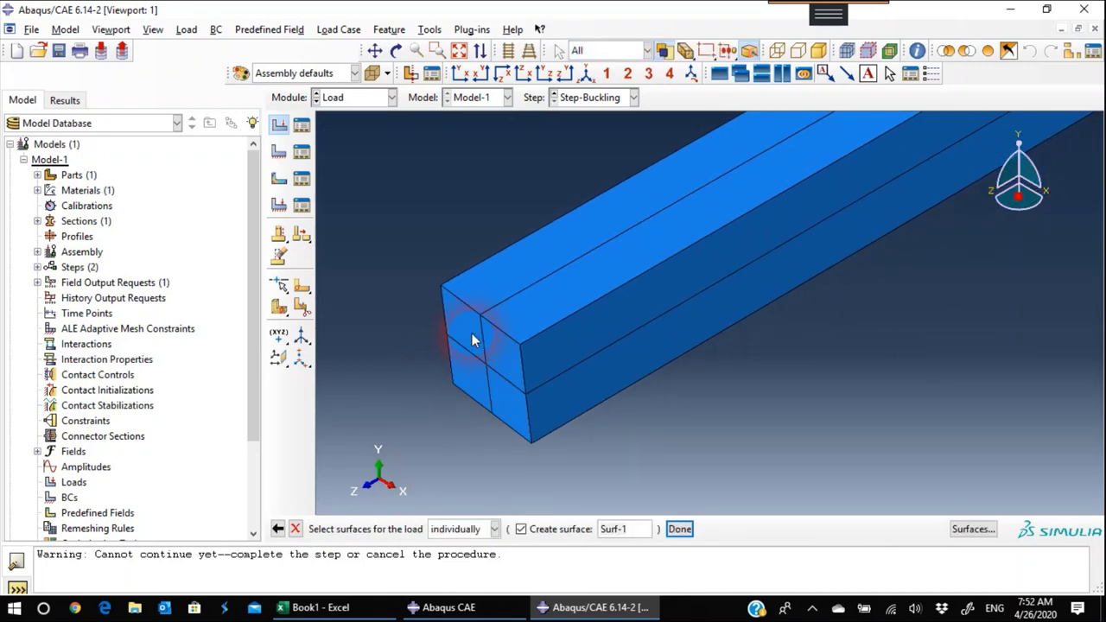
left_click(473, 340)
left_click(503, 363, "shift")
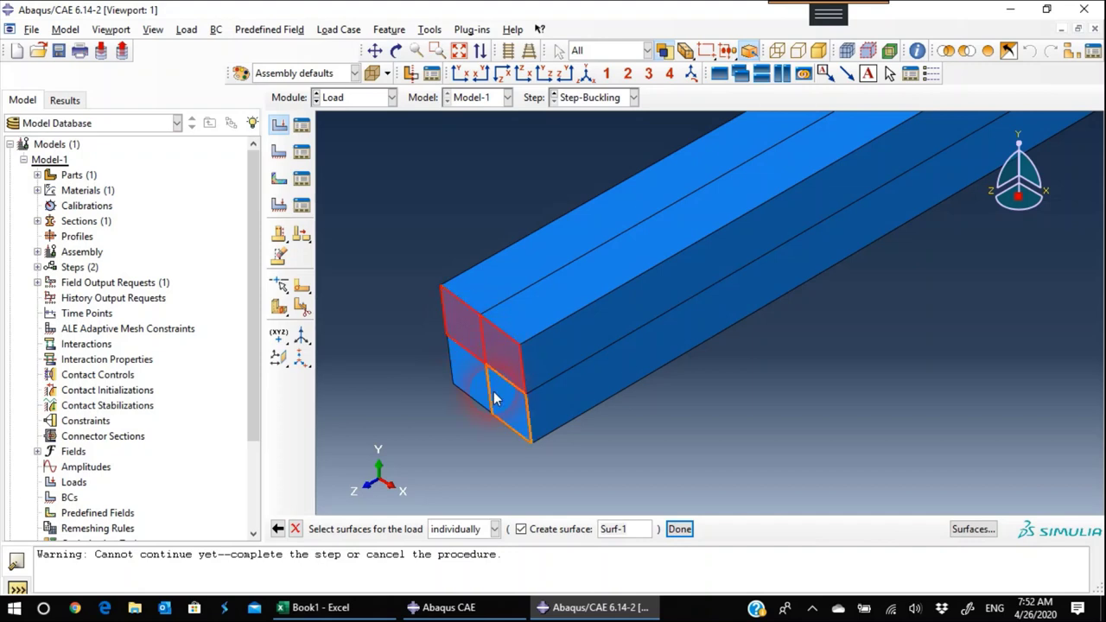
left_click(493, 395, "shift")
left_click(467, 382, "shift")
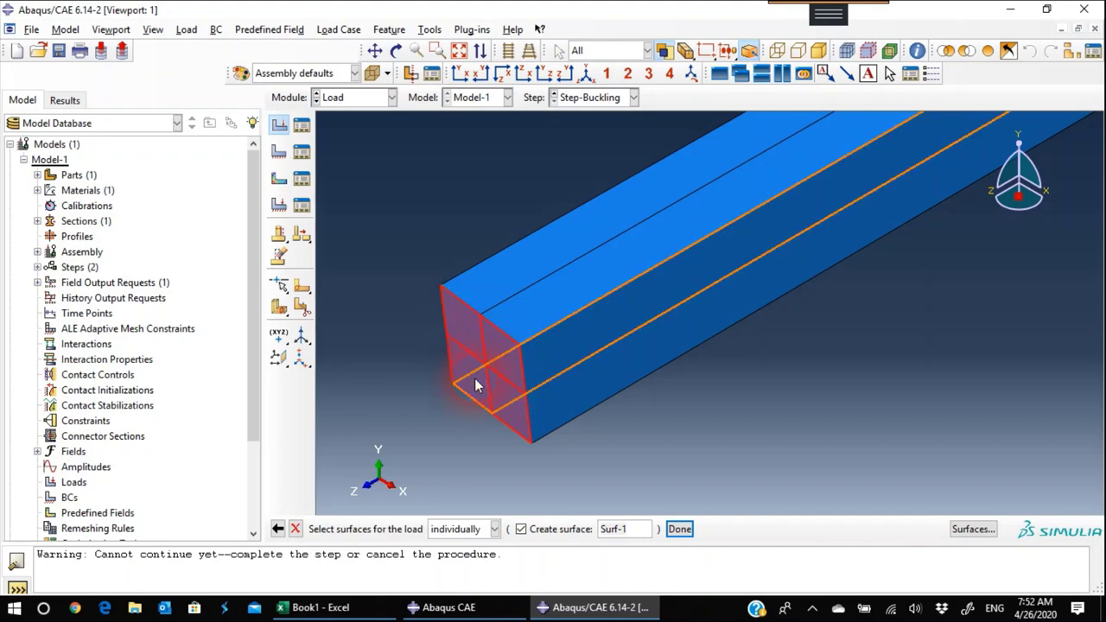
left_click(680, 530)
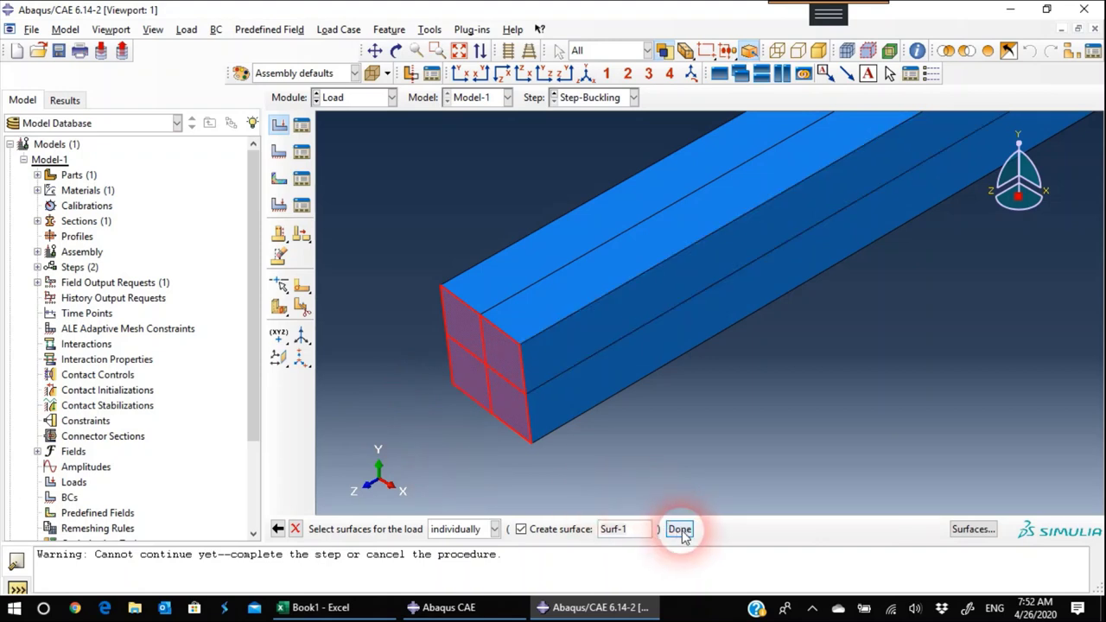
- Set the pressure load's distribution to Total Force with a magnitude of 1
left_click(441, 135)
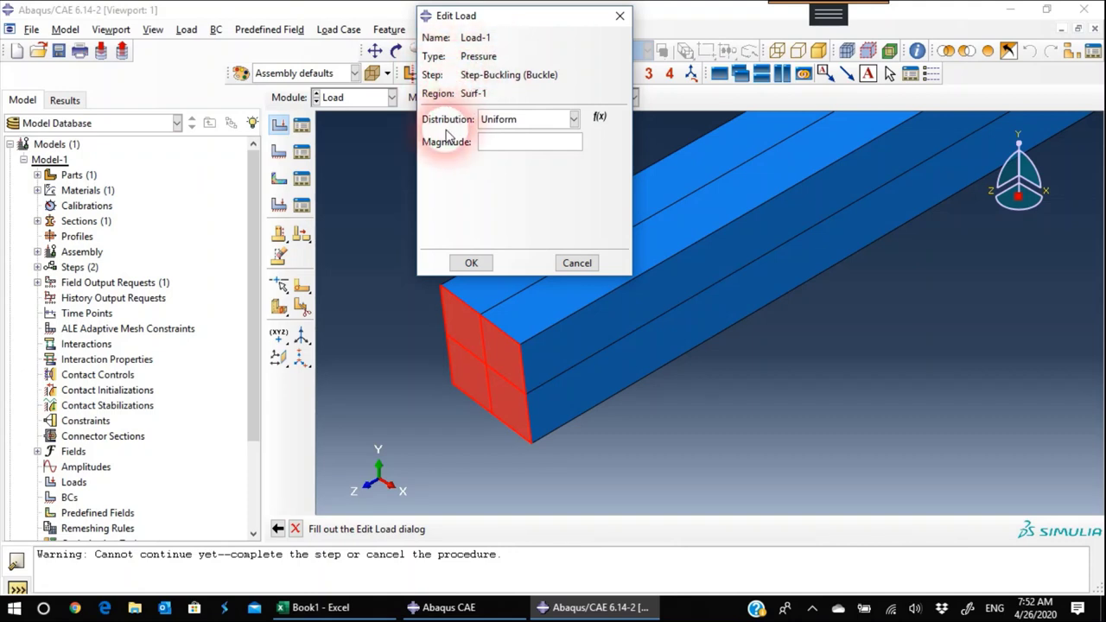
left_click(516, 122)
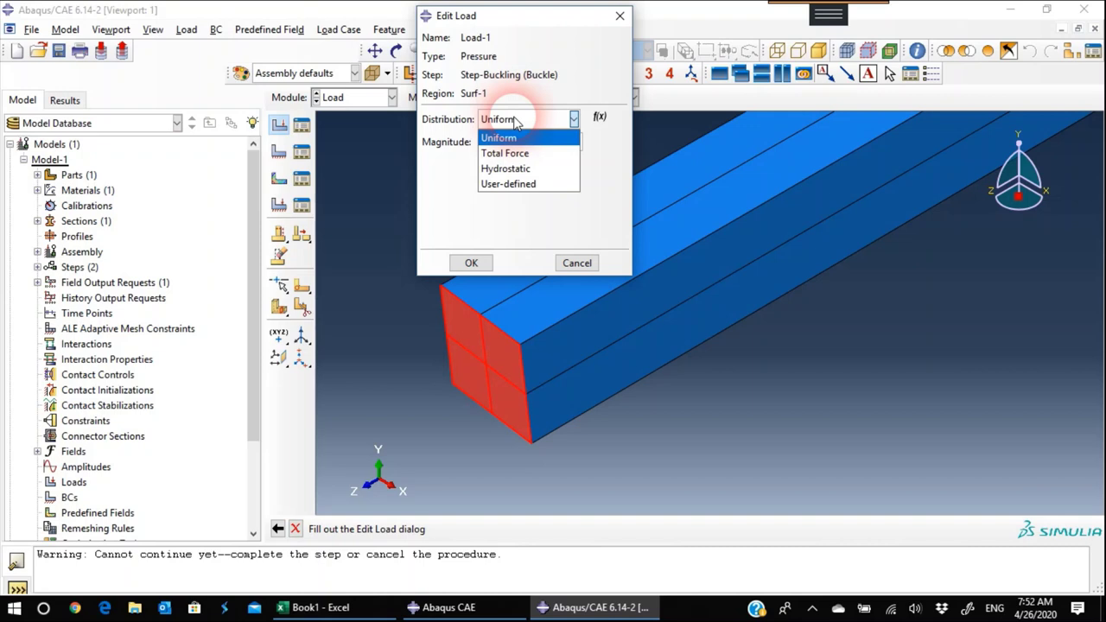
left_click(516, 123)
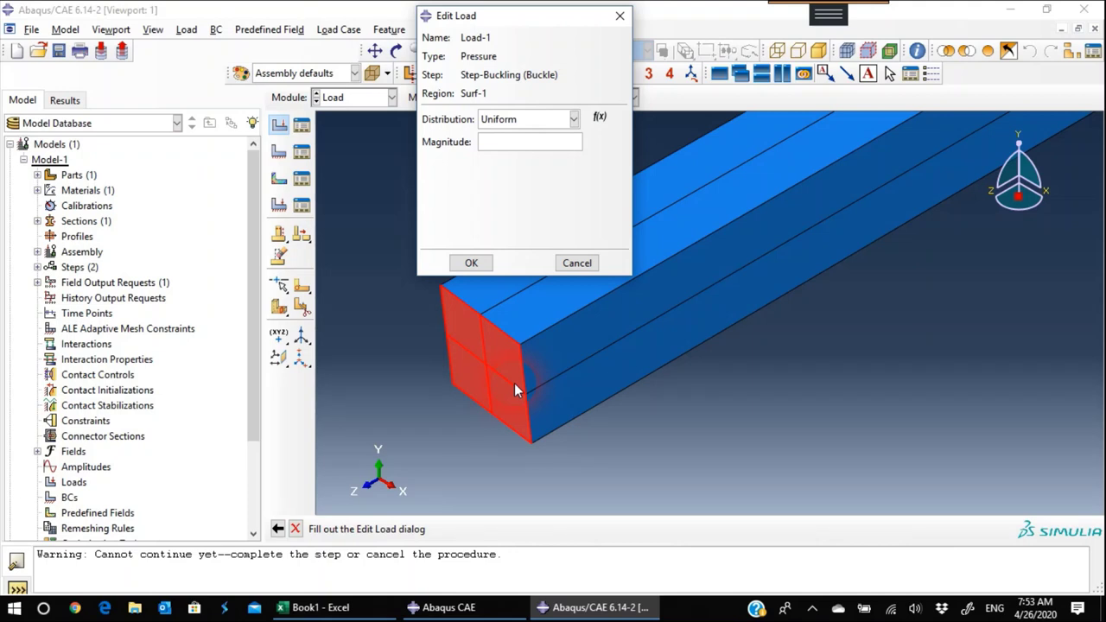
left_click(559, 125)
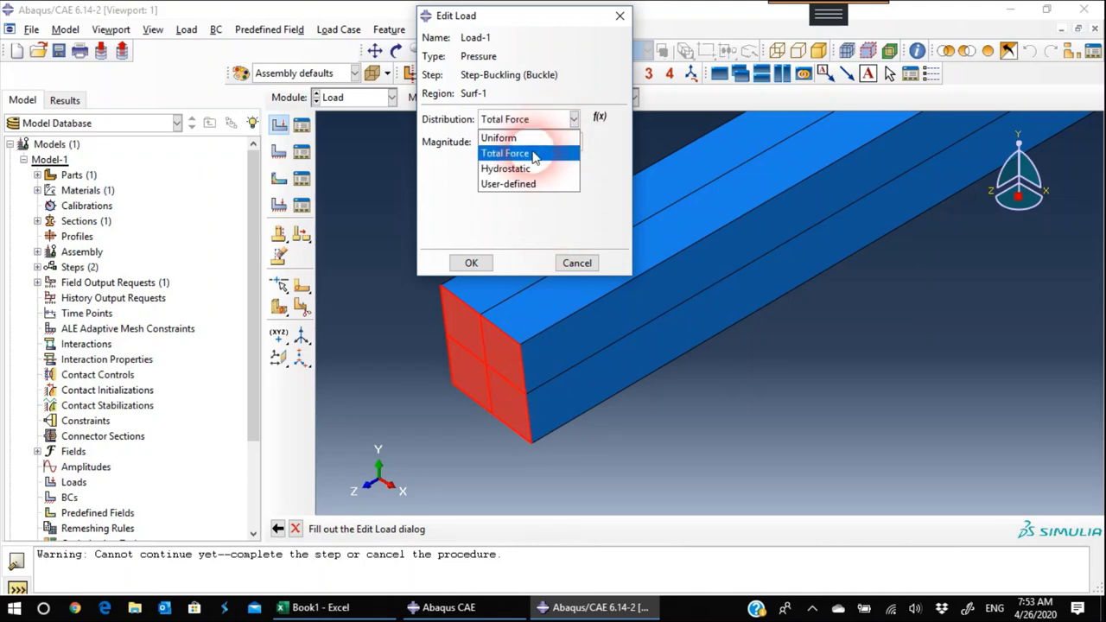
left_click(534, 154)
type("1")
left_click(467, 262)
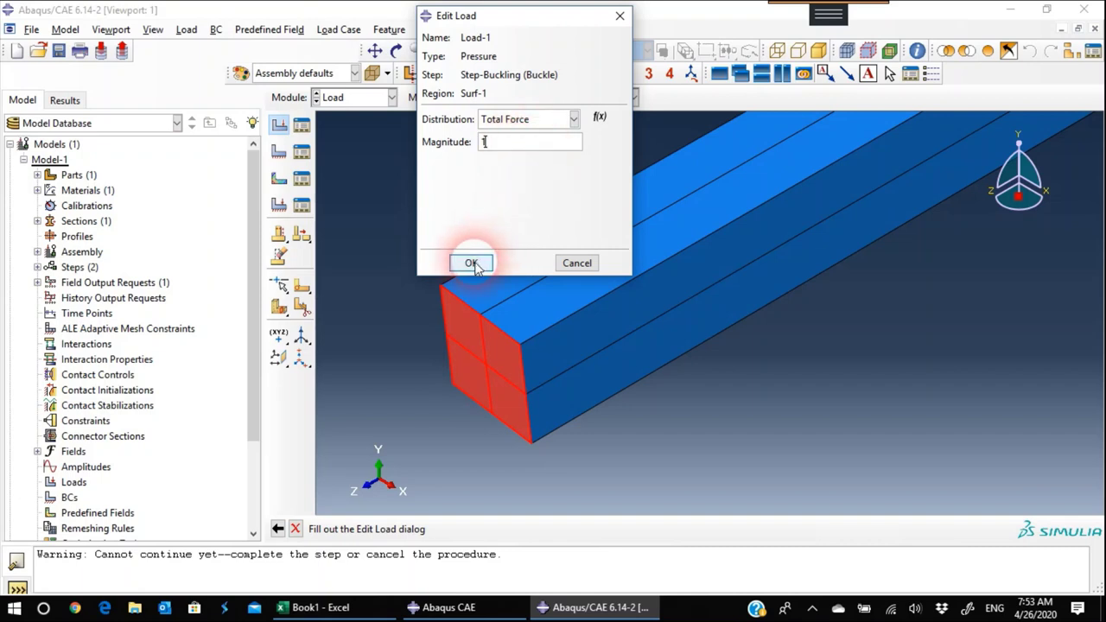
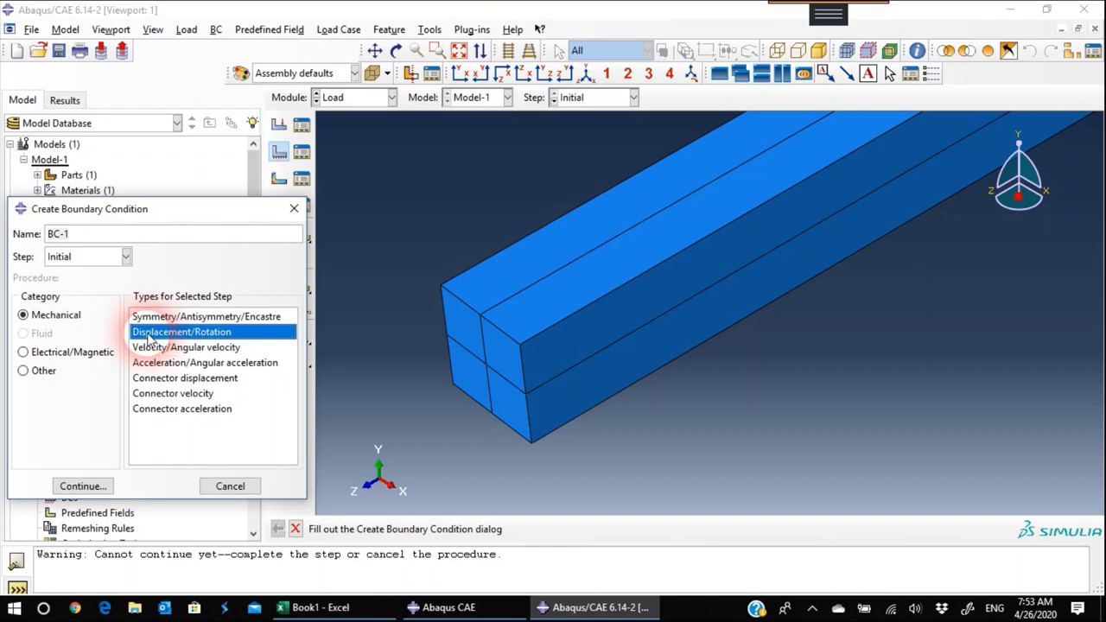
- Create a Displacement/Rotation boundary condition in the Initial step fixing U1 and U2 at the loaded end's two horizontal-midline edge vertices
left_click(93, 485)
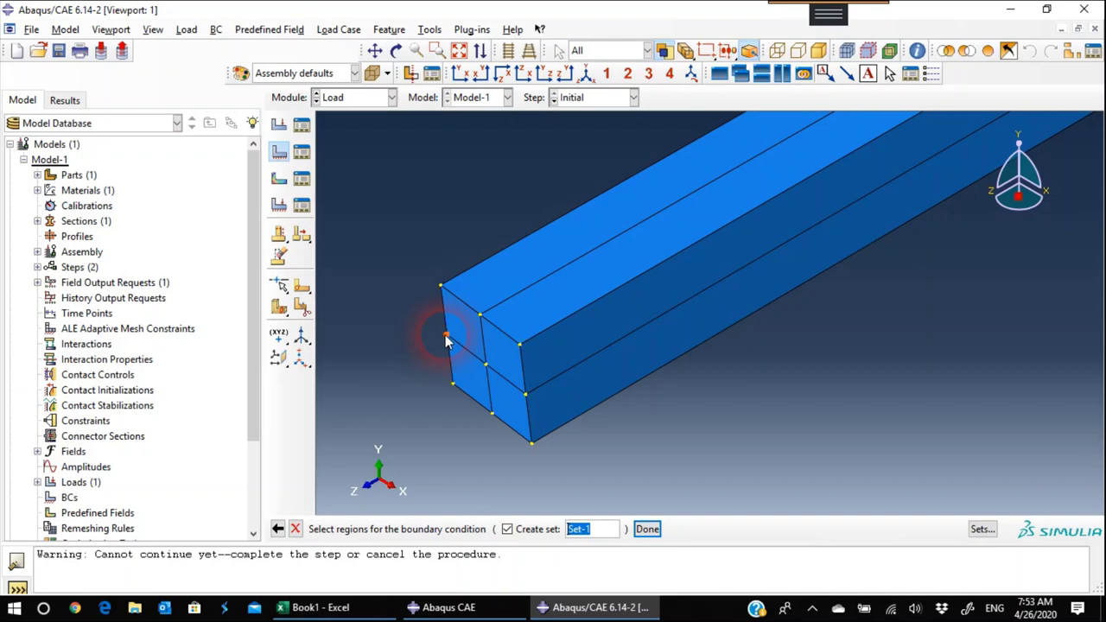
left_click(527, 397)
left_click(648, 528)
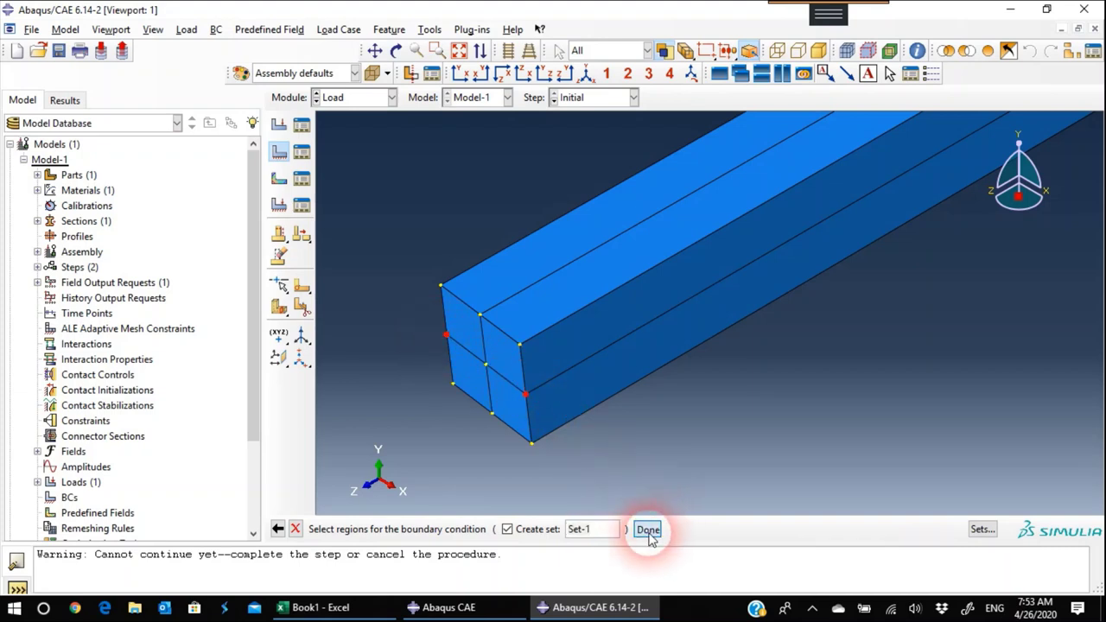
left_click(24, 213)
left_click(27, 232)
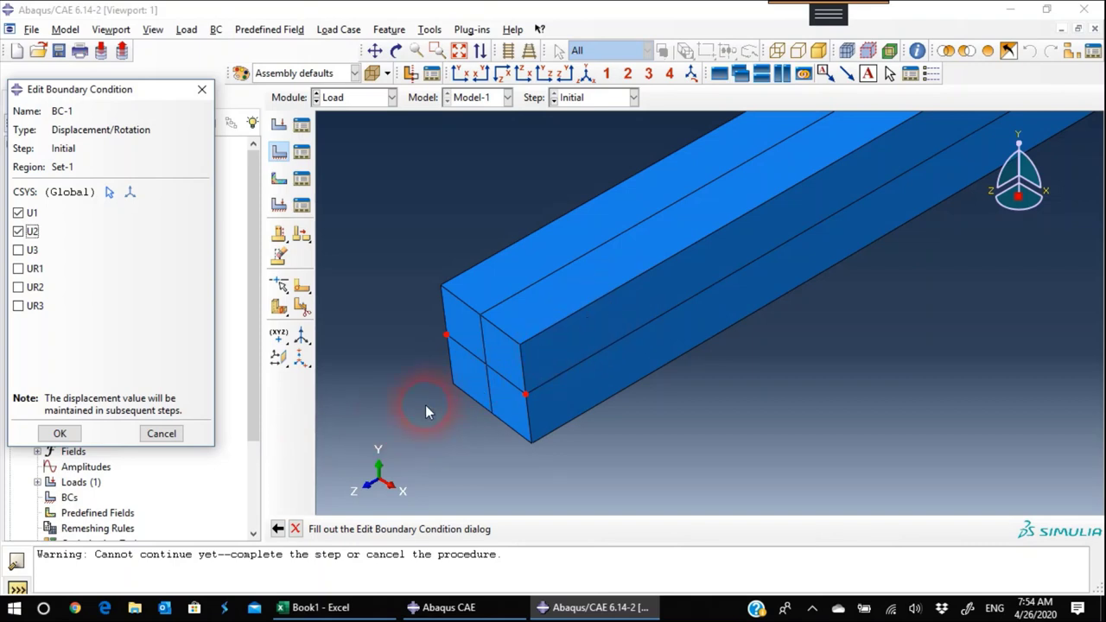
left_click(59, 435)
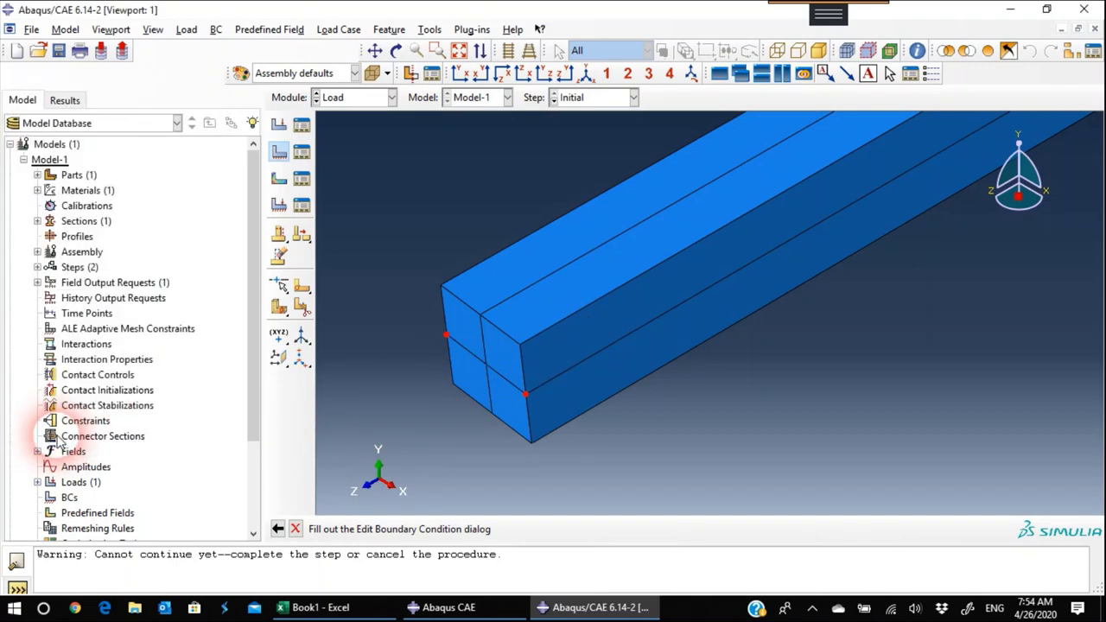
- Create a second Displacement/Rotation boundary condition in the Initial step fixing U1, U2 and U3 at the origin end's two horizontal-midline edge vertices
scroll(524, 312, "up", 2)
scroll(519, 315, "down", 5)
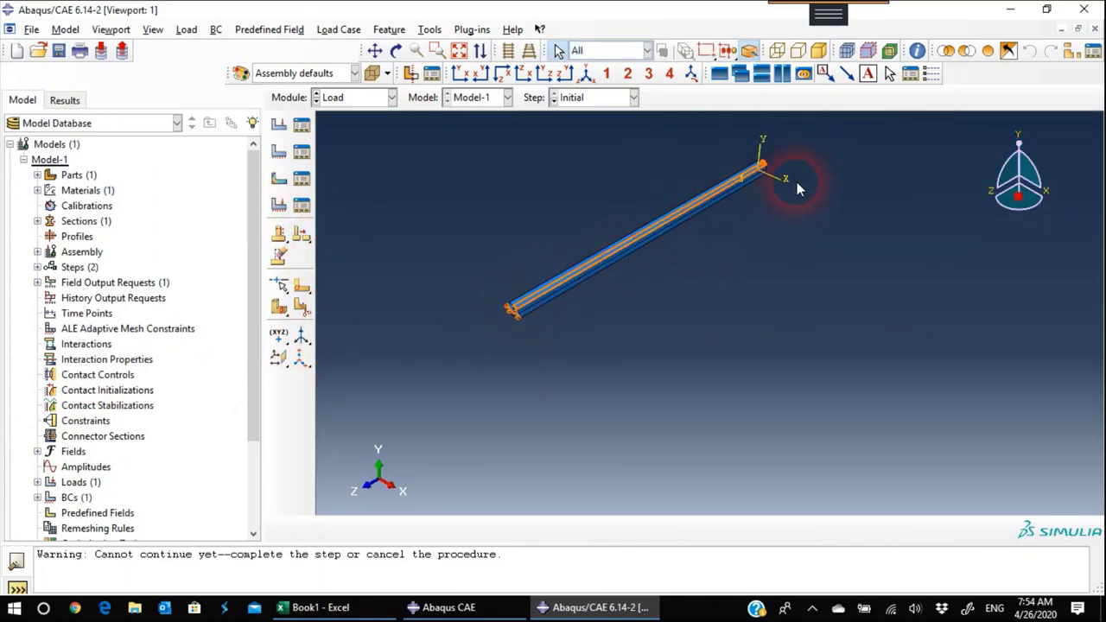
left_click_drag(804, 185, 714, 175, "ctrl+alt")
scroll(889, 313, "up", 6)
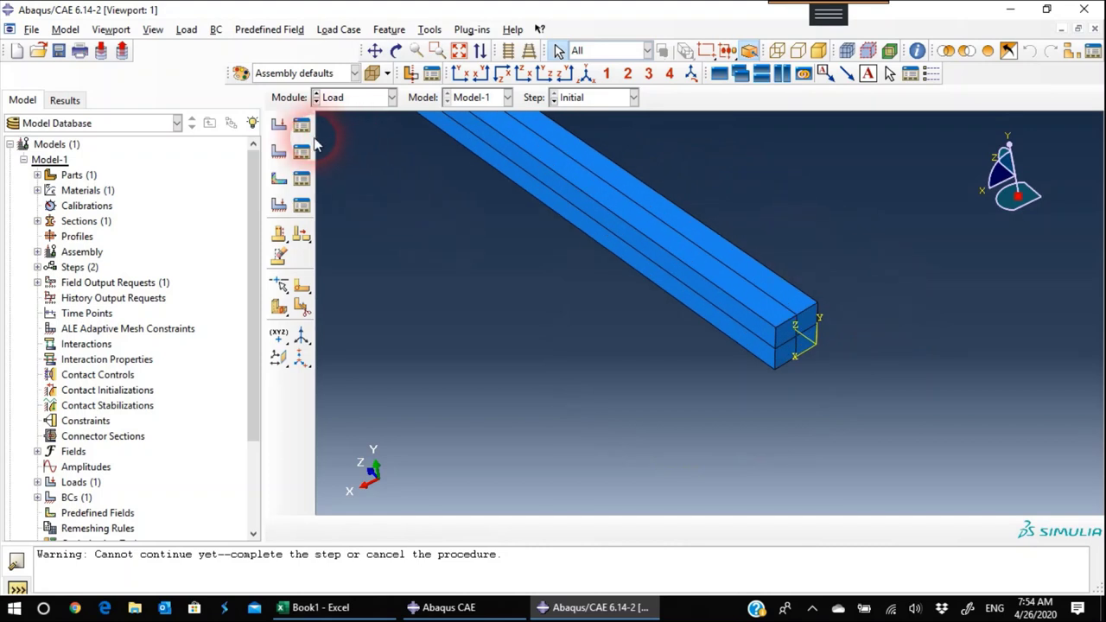
left_click(278, 151)
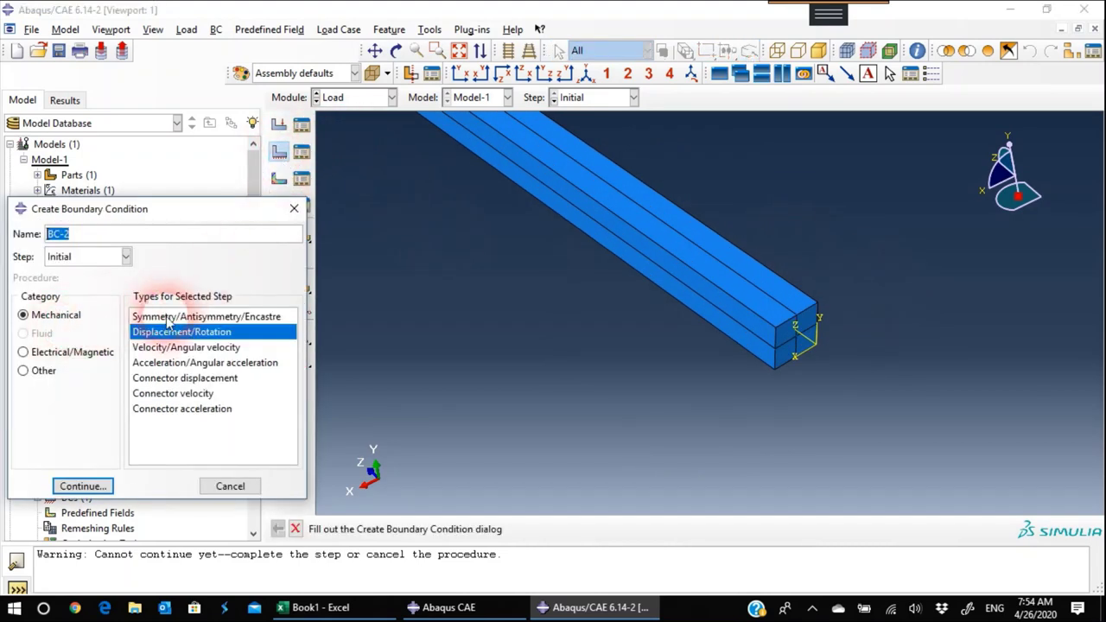
left_click(84, 486)
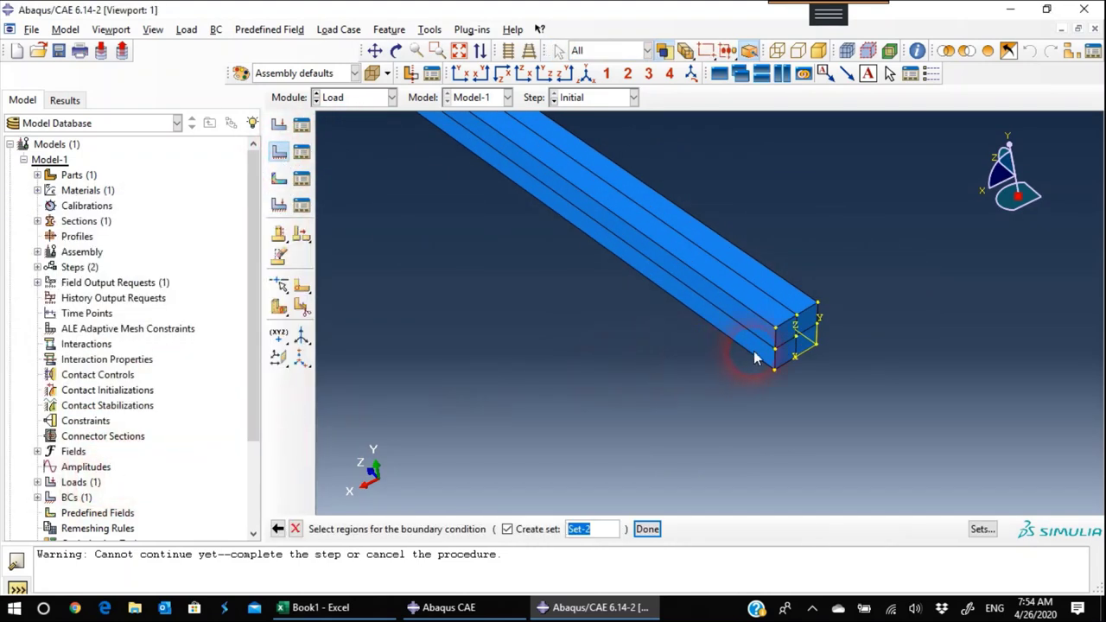
left_click(814, 337)
left_click(648, 527)
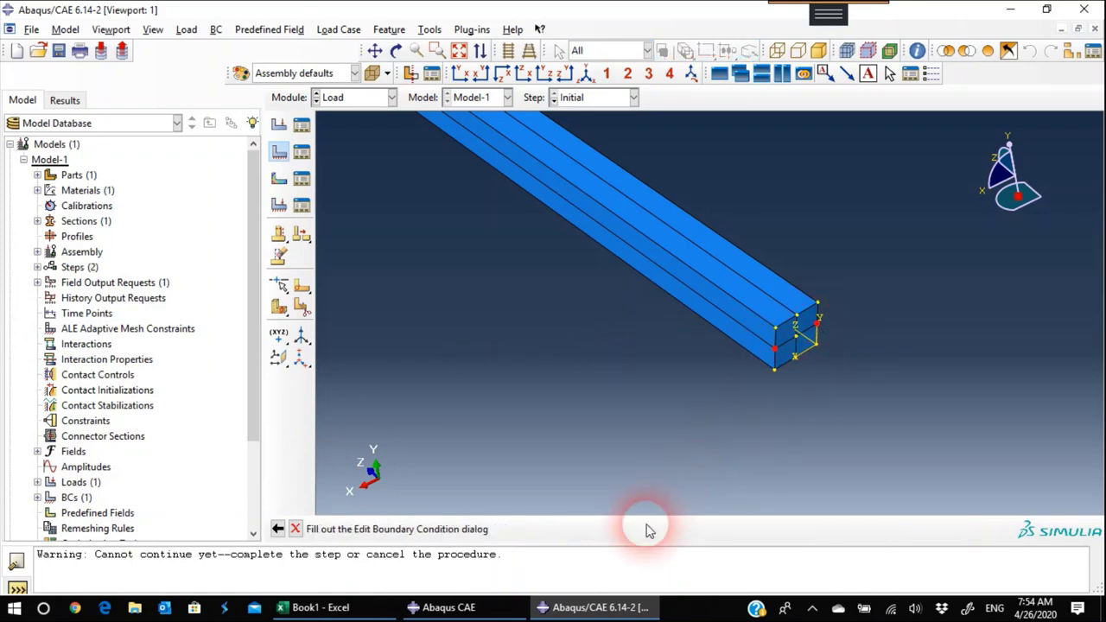
left_click(28, 215)
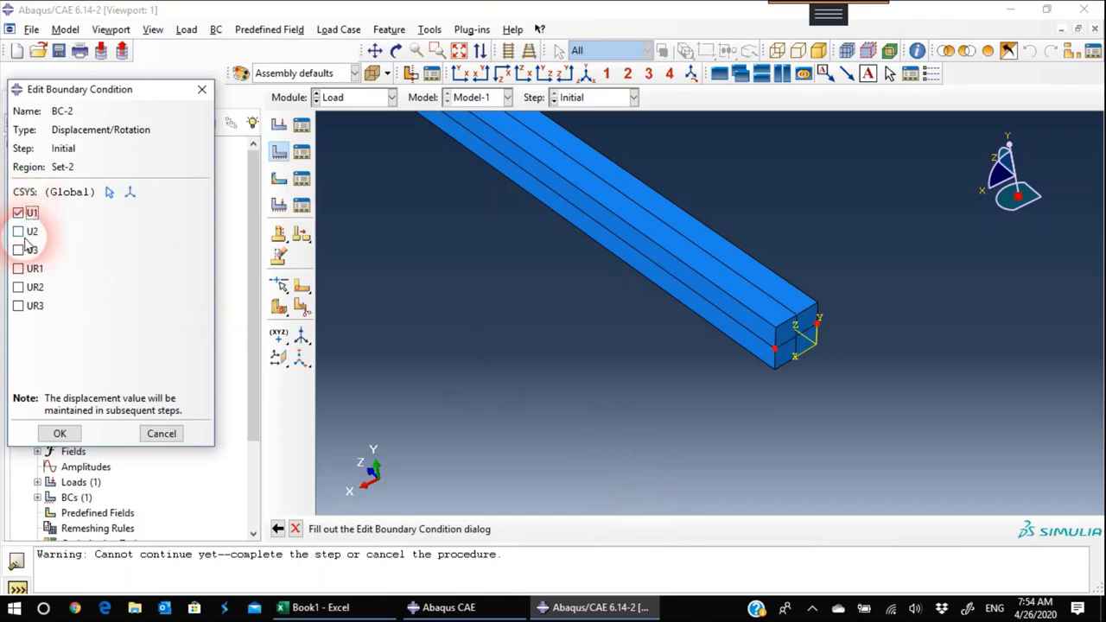
left_click(20, 231)
left_click(19, 250)
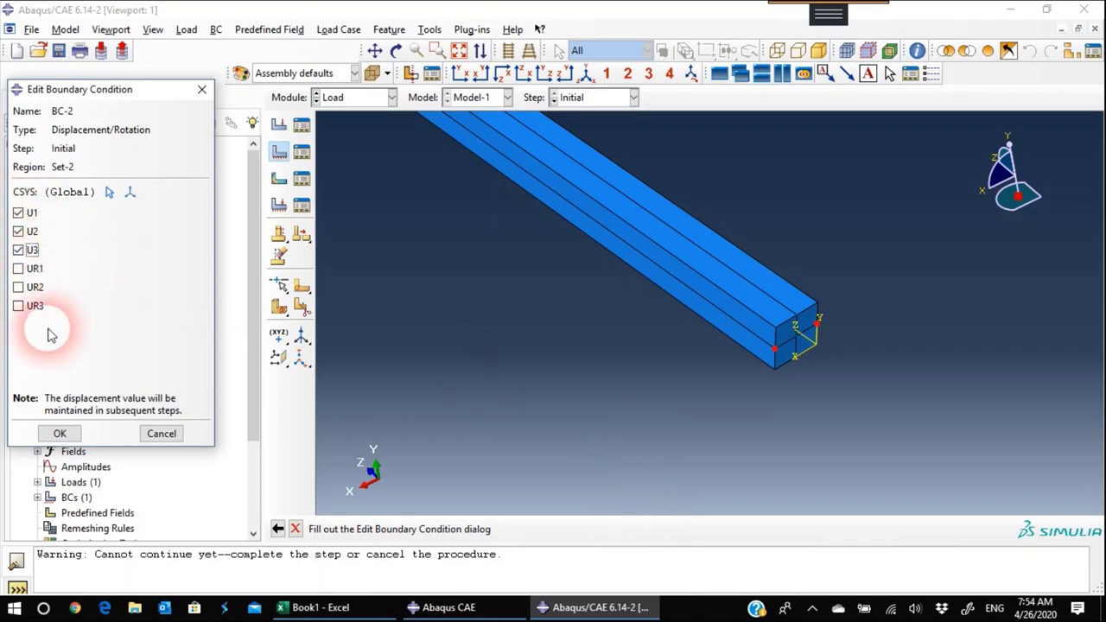
left_click(61, 433)
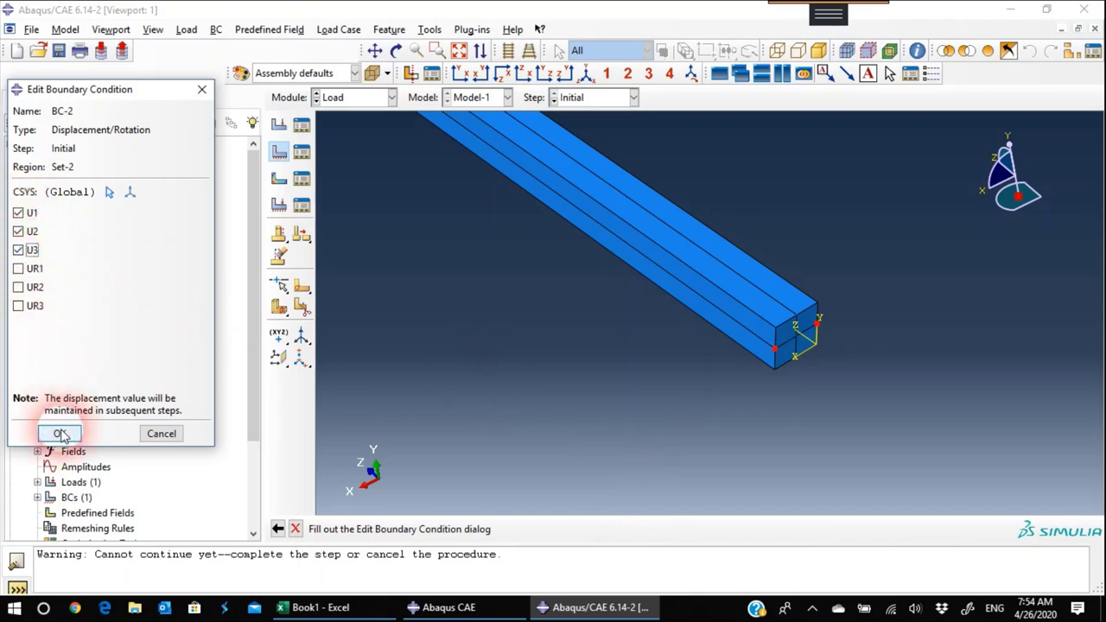
left_click(62, 434)
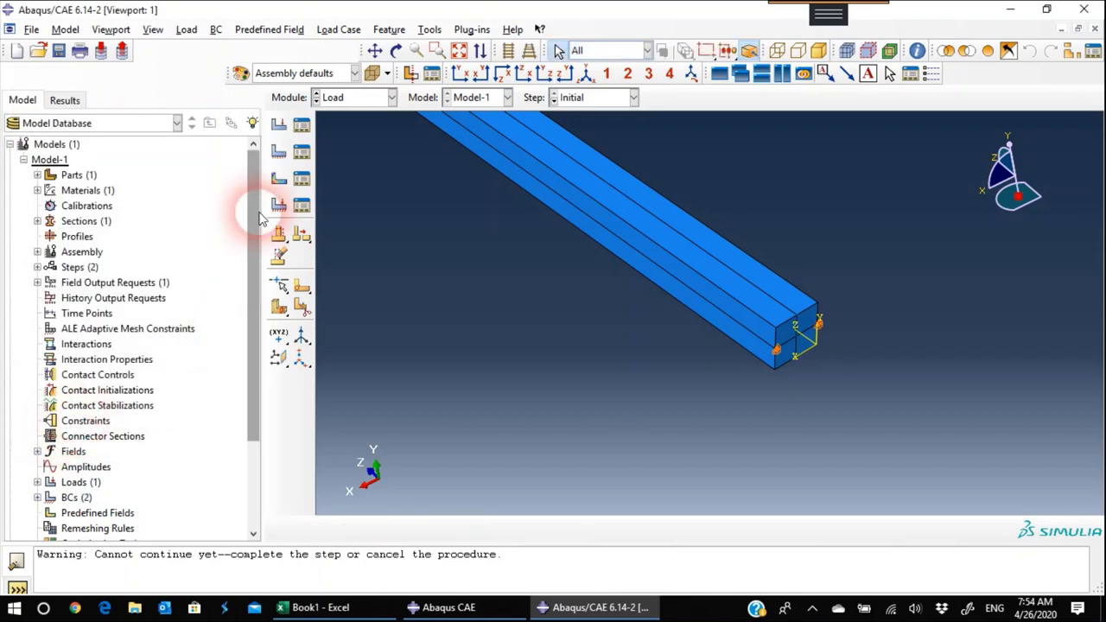
- Assign a Standard 3D Stress element type with quadratic geometric order and reduced integration to the whole Column part
left_click(585, 75)
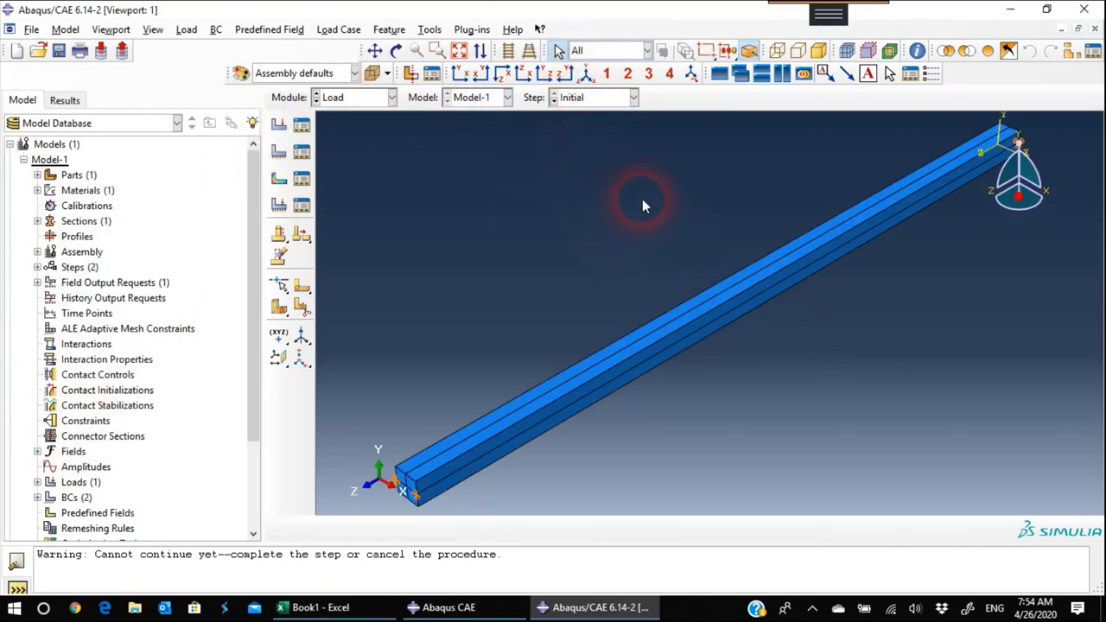
left_click(350, 97)
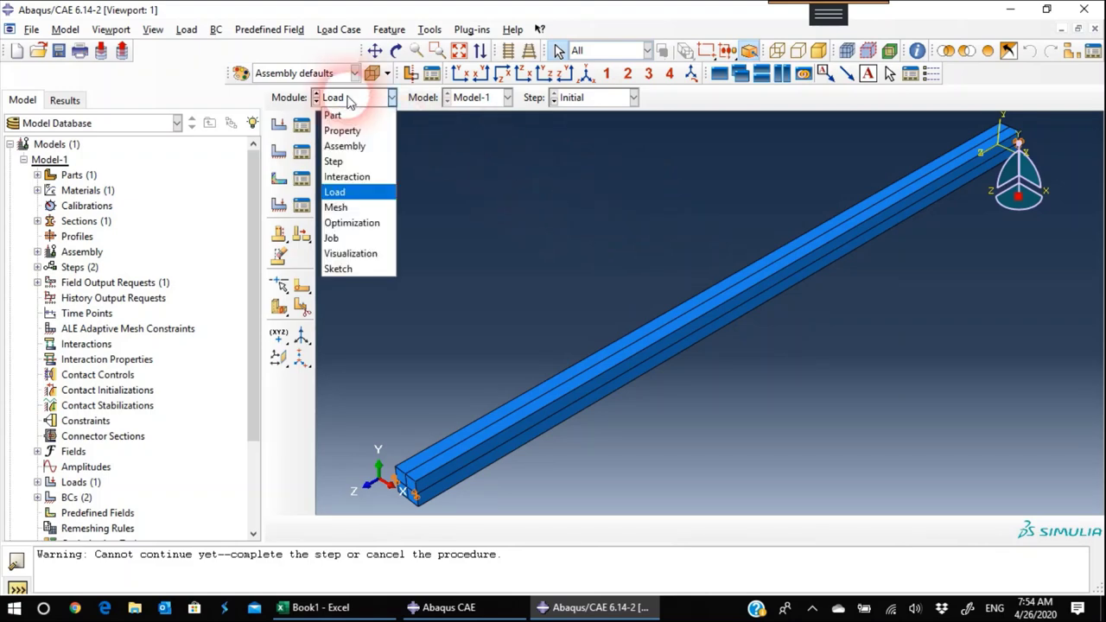
left_click(336, 207)
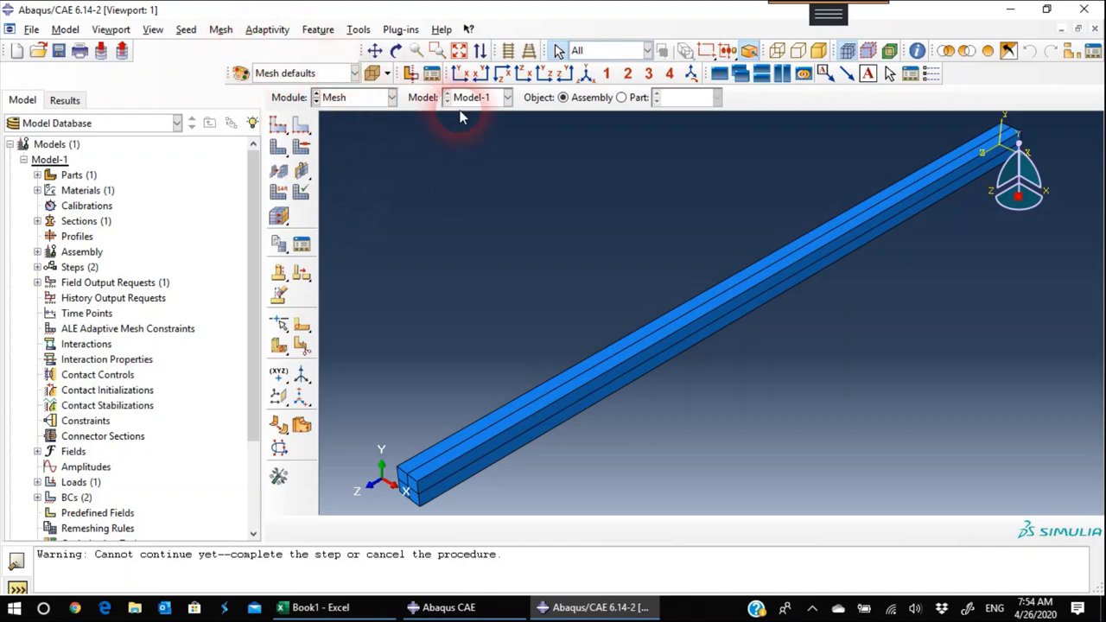
left_click(630, 98)
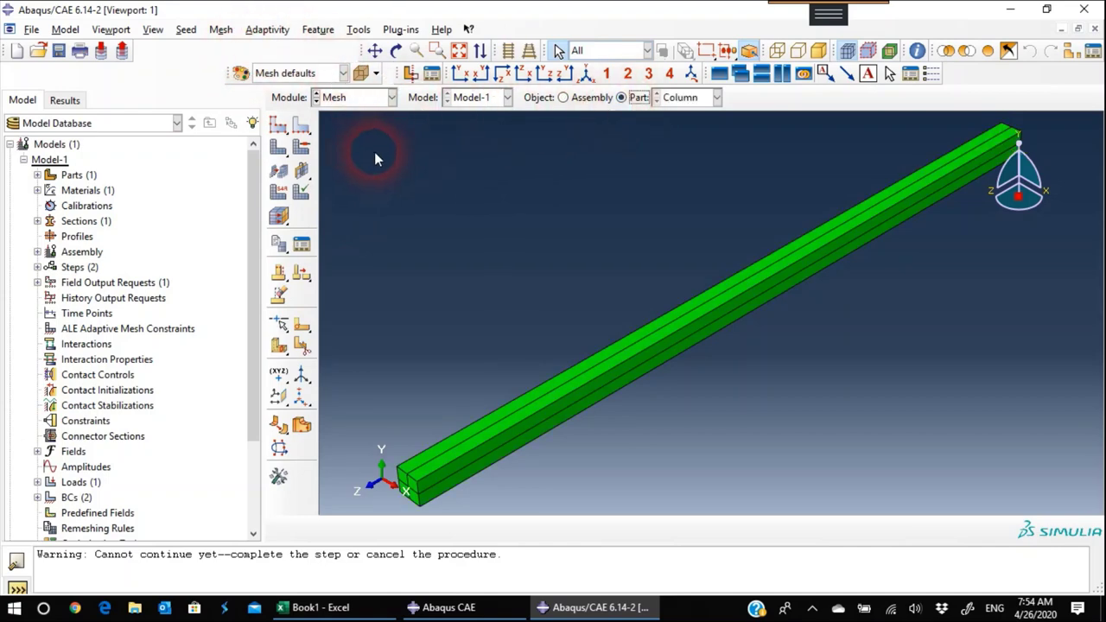
left_click(219, 31)
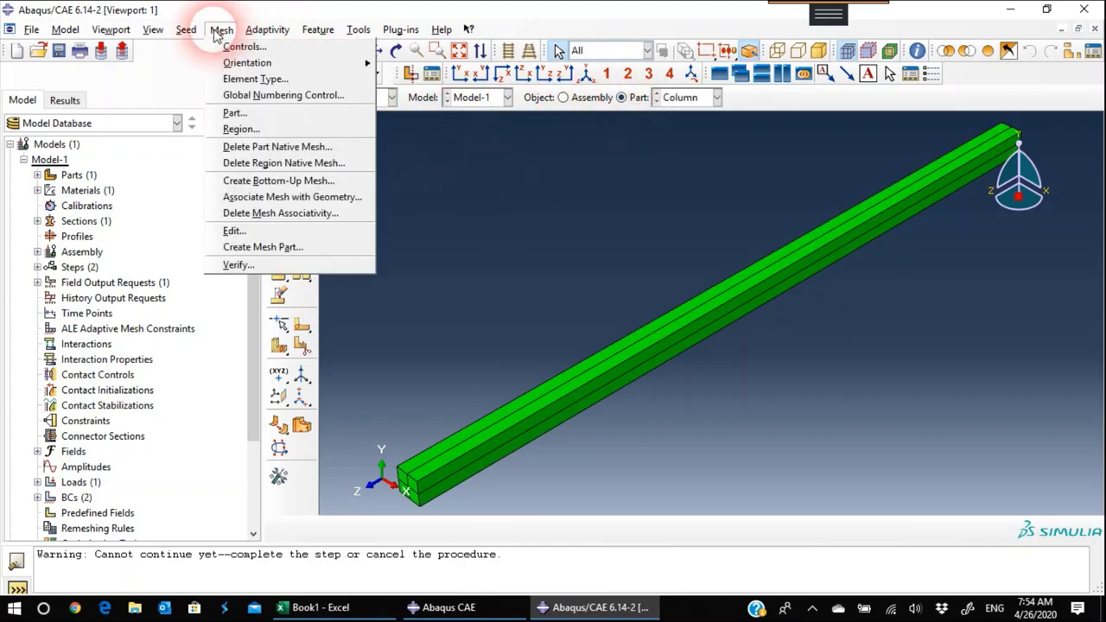
left_click(233, 80)
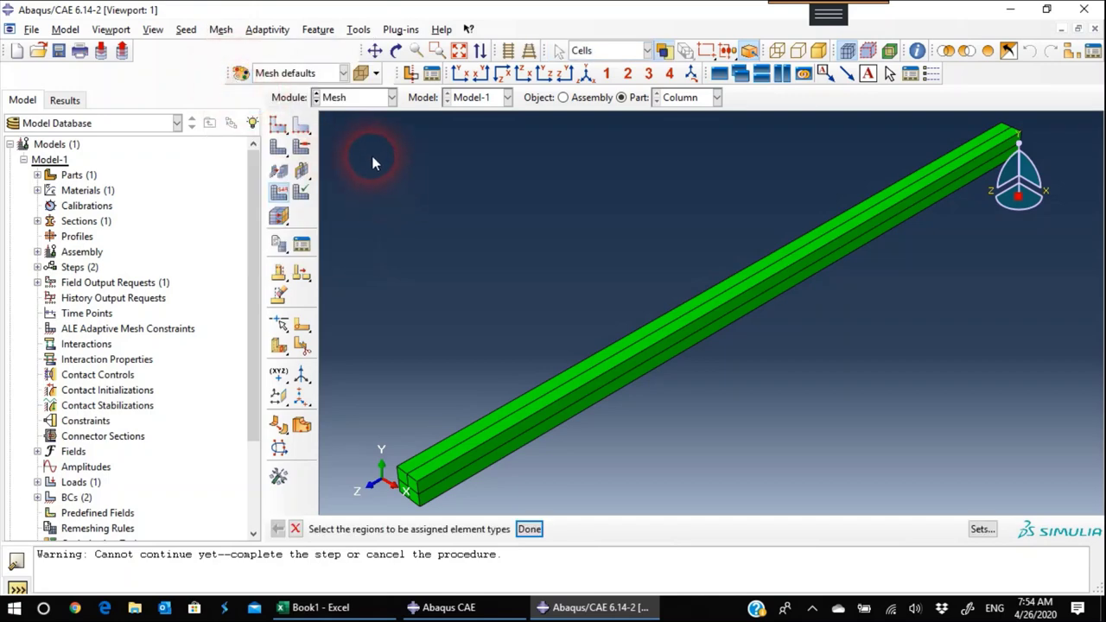
left_click_drag(361, 133, 1086, 484)
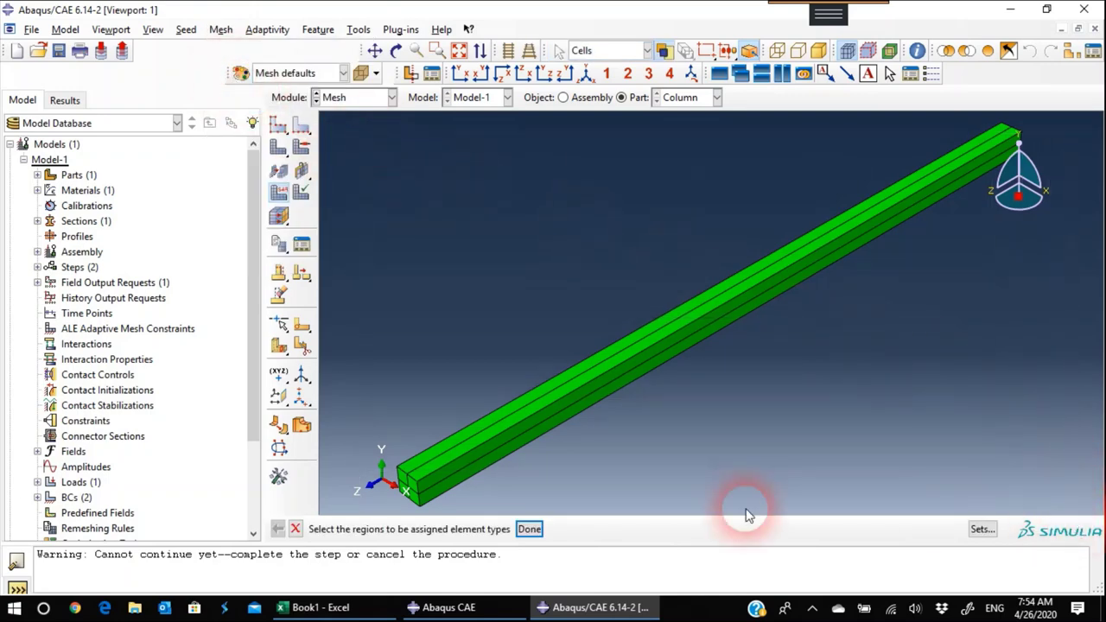
left_click(530, 529)
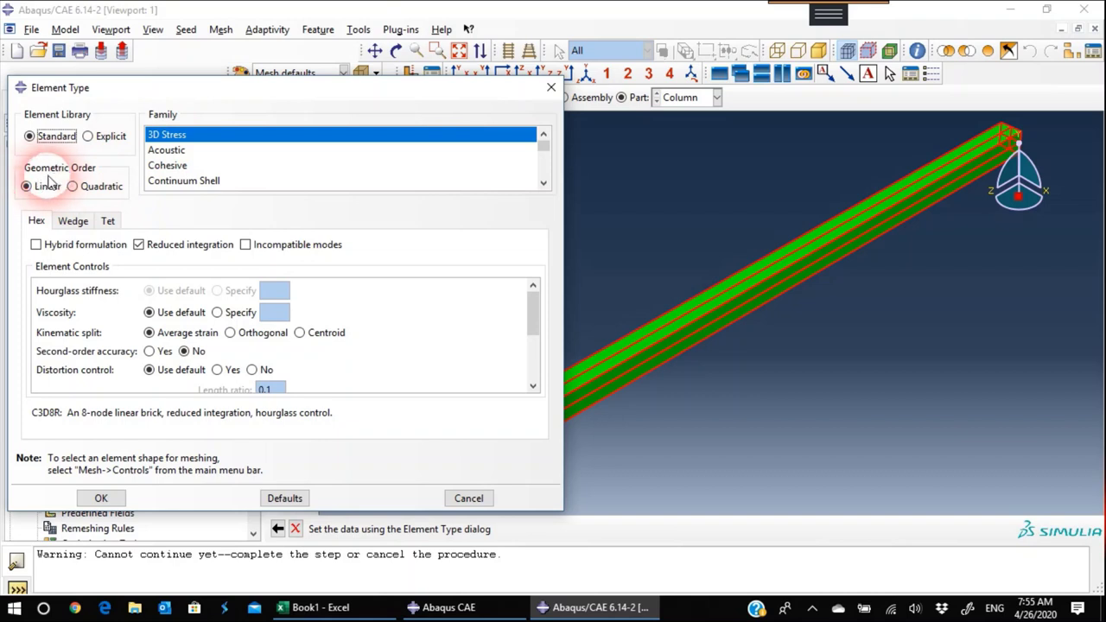
left_click(80, 194)
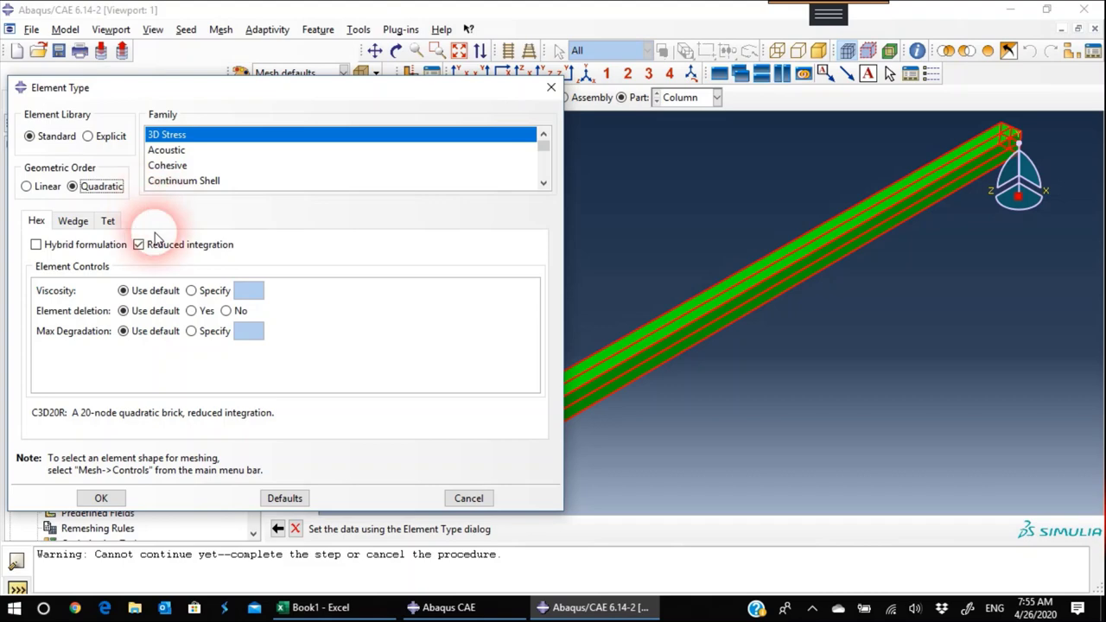
left_click(101, 498)
left_click(424, 237)
- Switch to the Job module and save the model database as 3DColumnBuckling in the Modeling Files folder
left_click(353, 99)
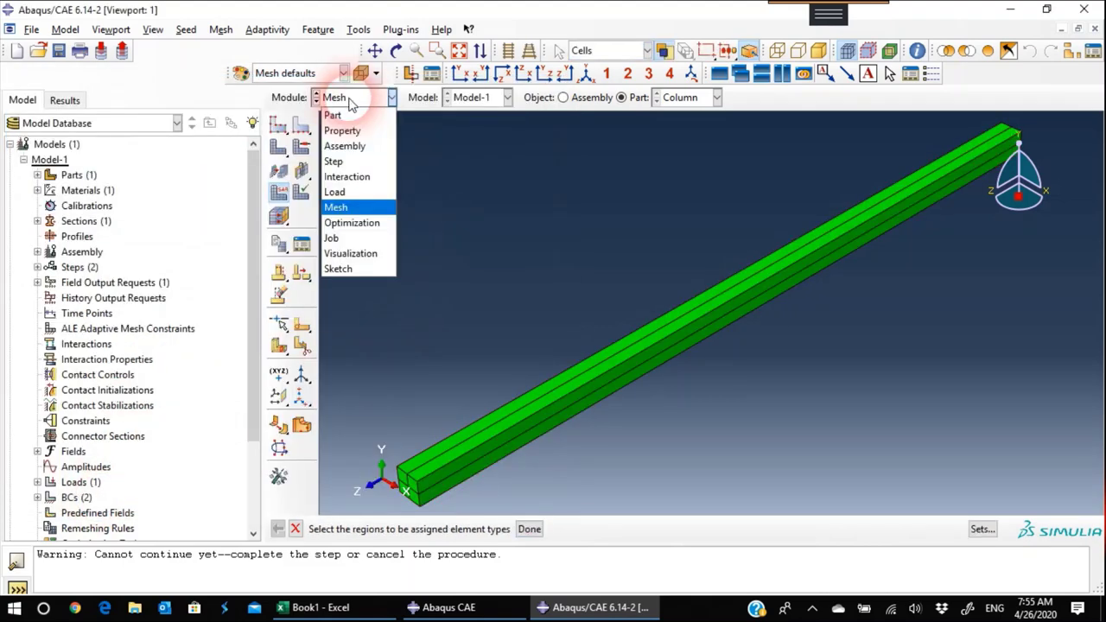
left_click(352, 243)
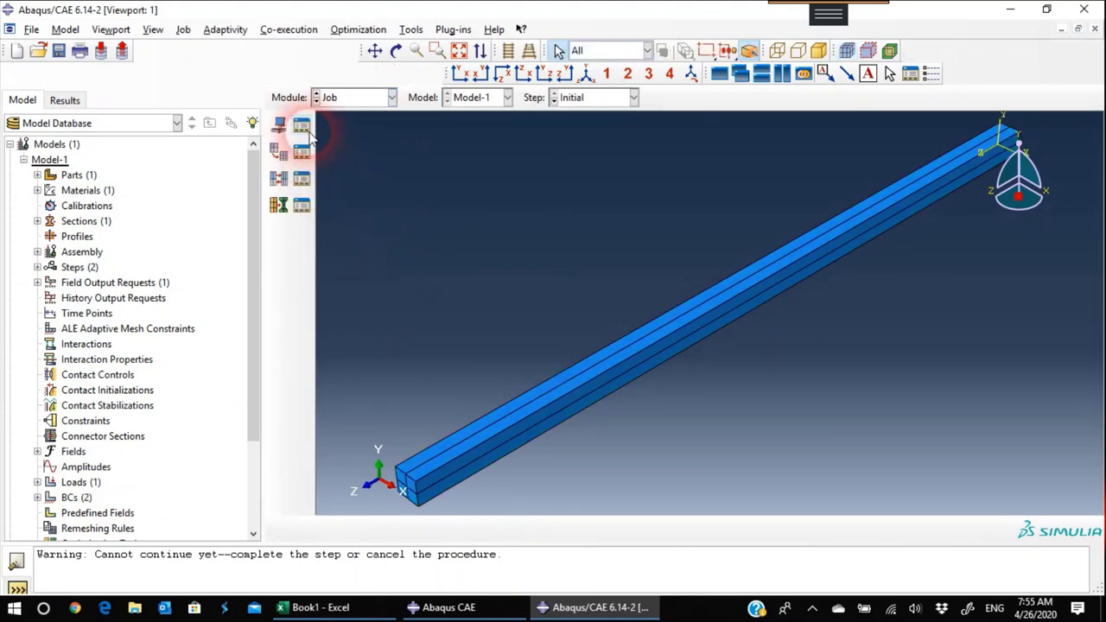
left_click(30, 31)
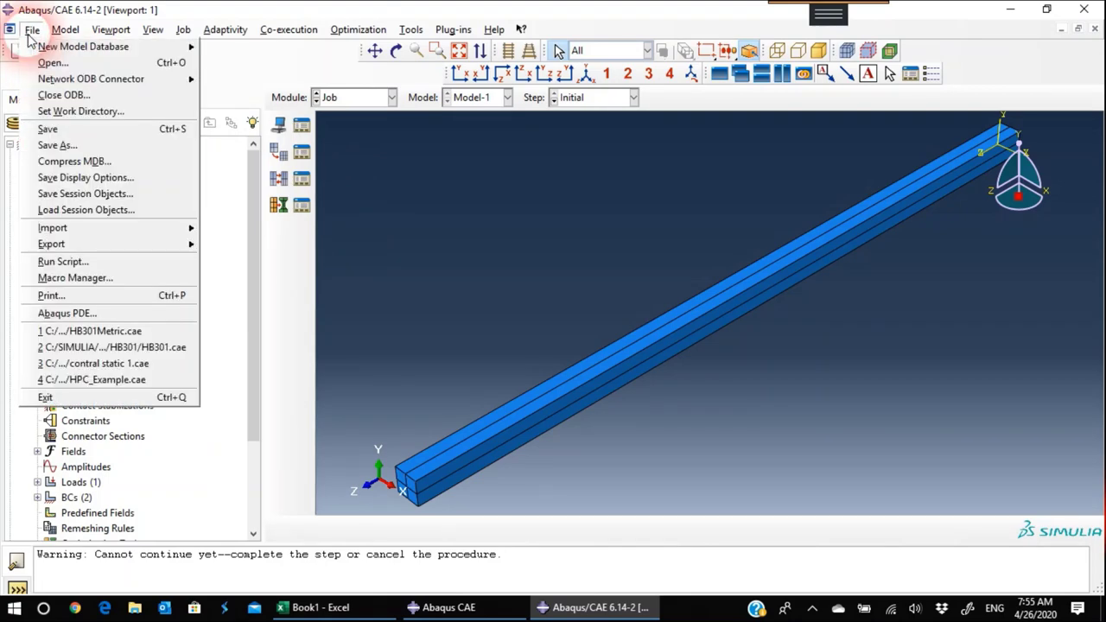
left_click(48, 129)
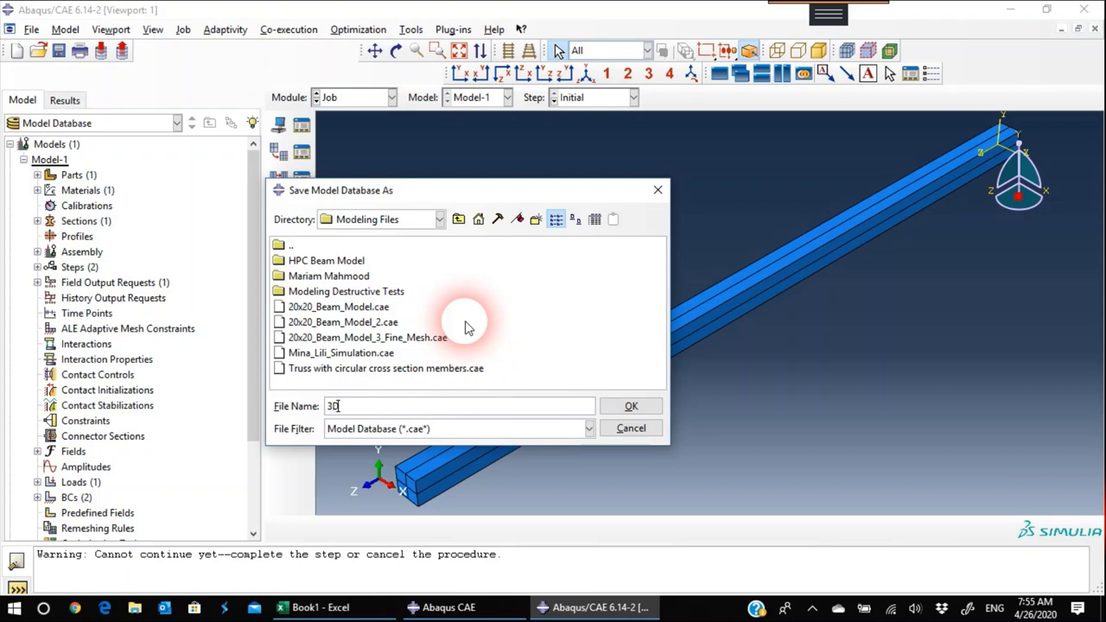
type("ColumnBuckling")
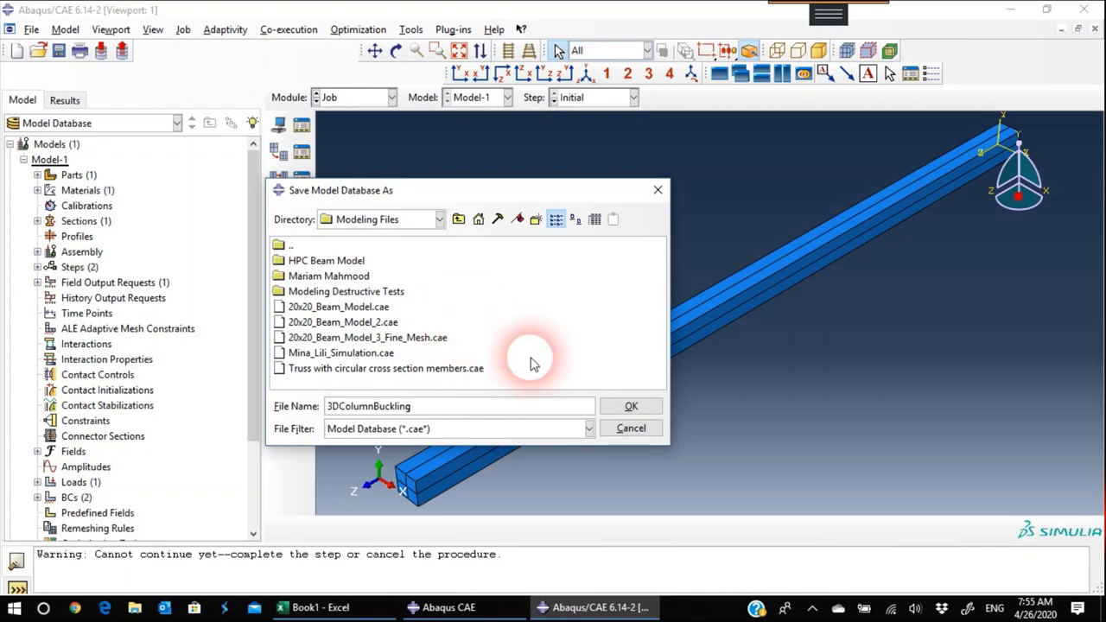
left_click(633, 408)
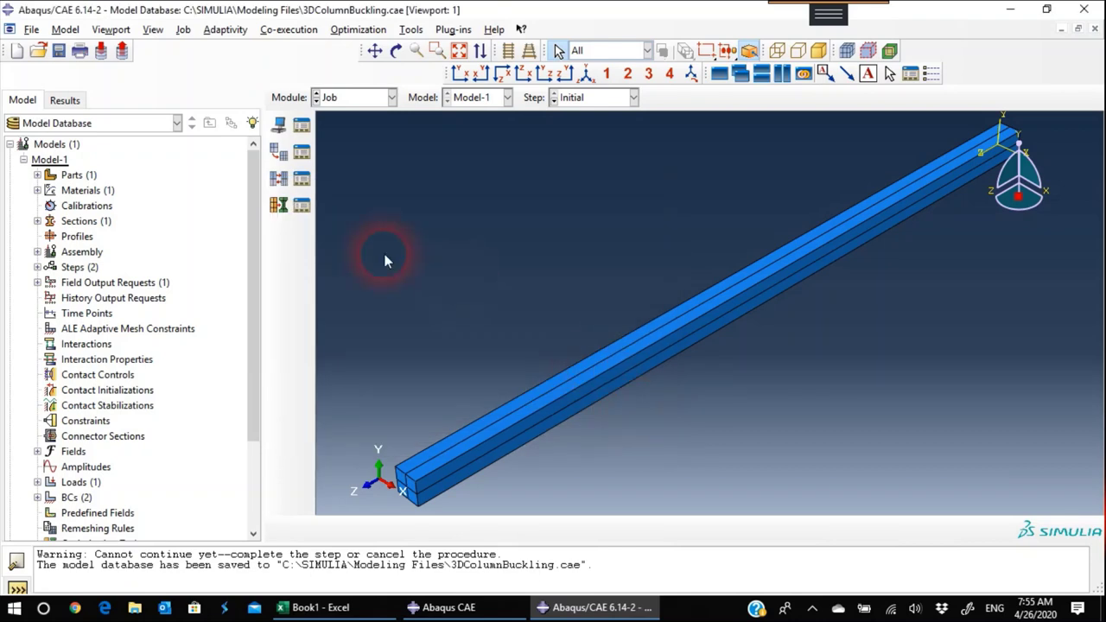
- Create a full analysis job named Job-3DBuckling_Load for Model-1 with the default submission settings
left_click(280, 125)
left_click(358, 180)
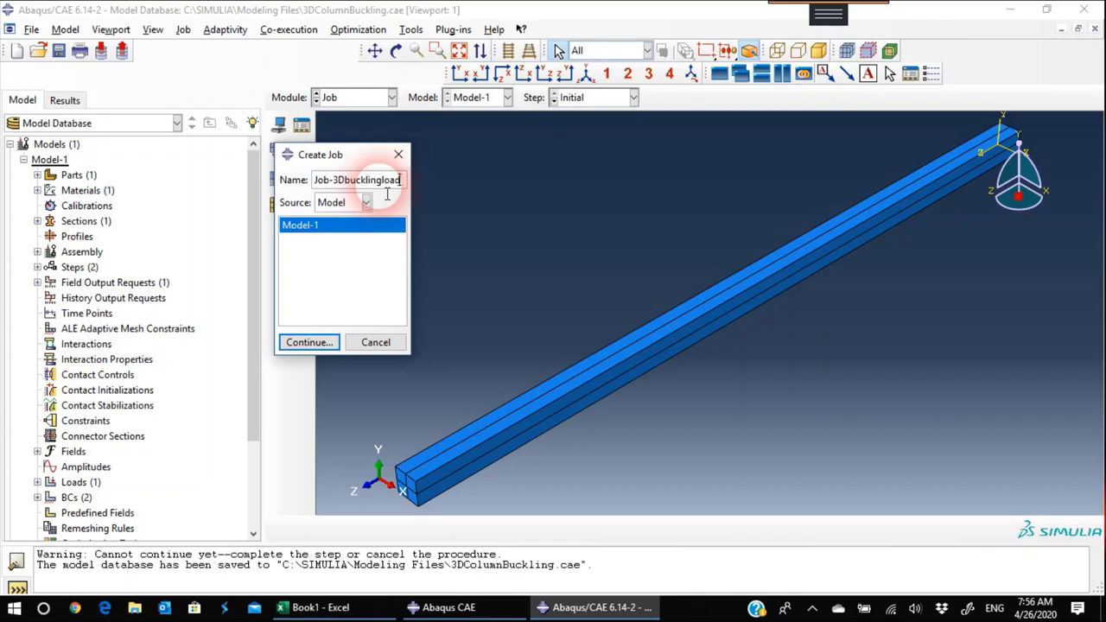
key("shift+Left")
key("shift+Left")
key("shift+Left")
key("shift+Left")
key("shift+Left")
key("shift+Left")
key("shift+Left")
key("shift+Left")
key("shift+Left")
key("shift+Left")
key("shift+Left")
key("shift+Left")
key("Left")
key("shift+Right")
type("_")
key("shift+Right")
type("L")
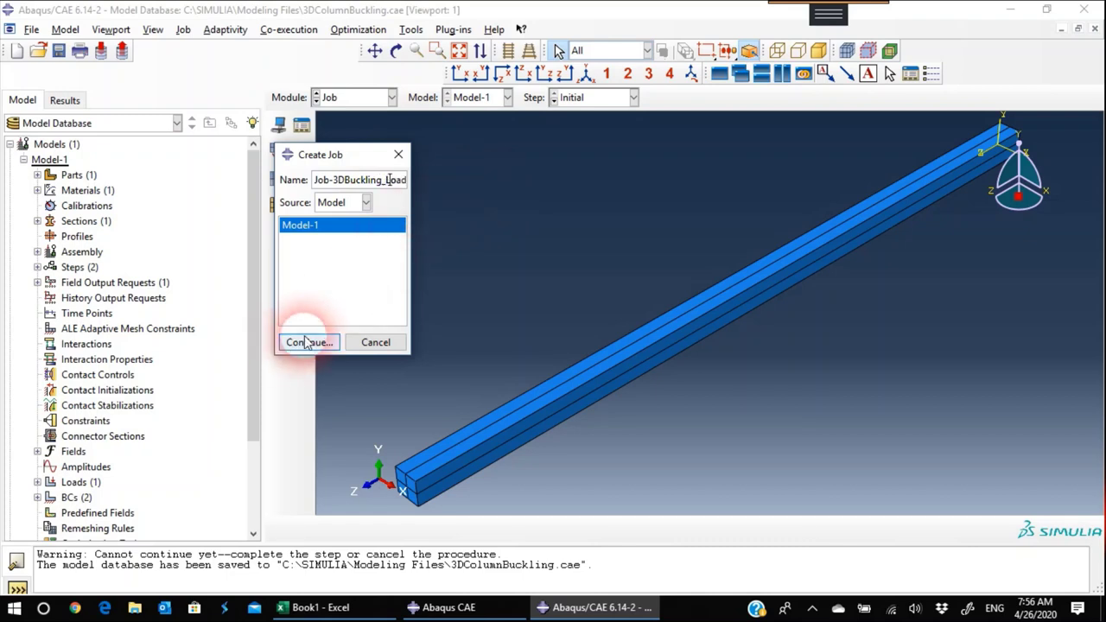
left_click(309, 343)
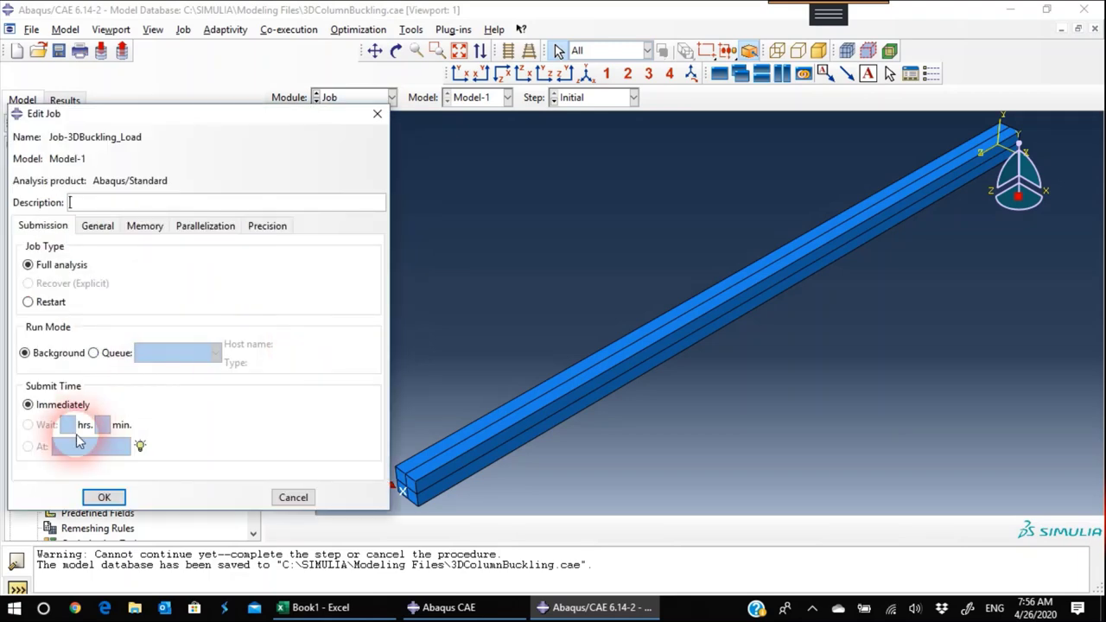
left_click(104, 496)
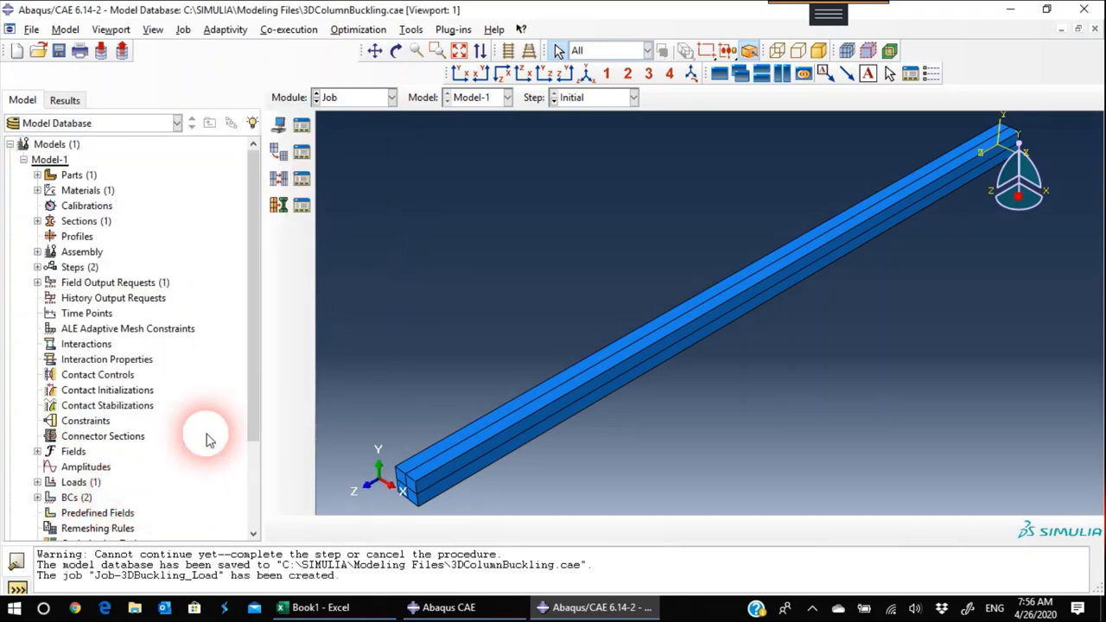
- Try to submit Job-3DBuckling_Load for analysis
left_click(302, 123)
left_click(922, 294)
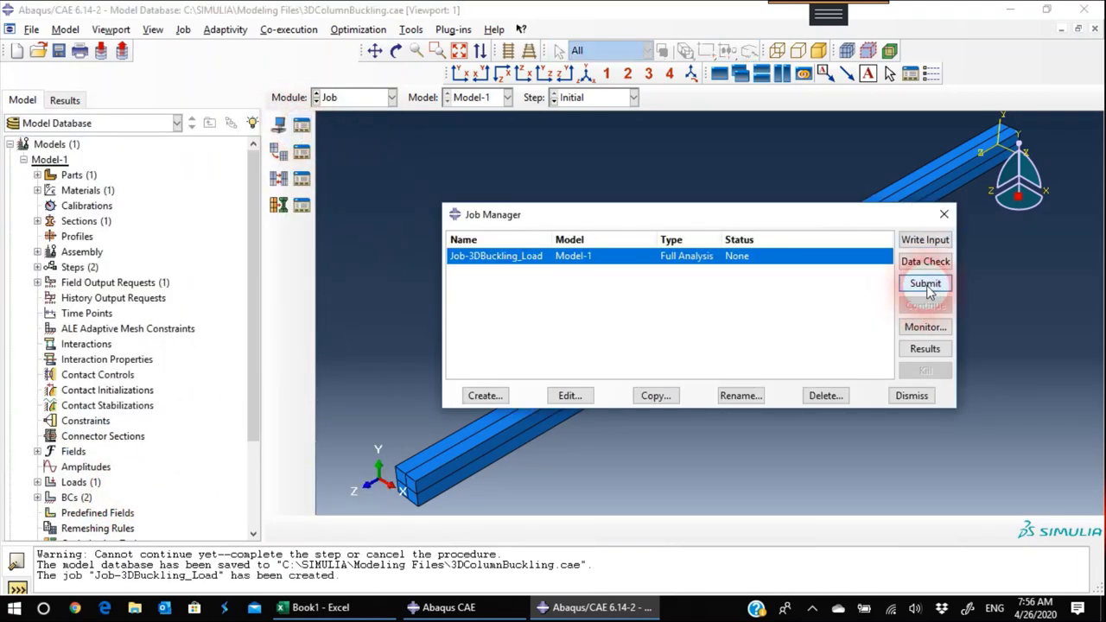
left_click(75, 212)
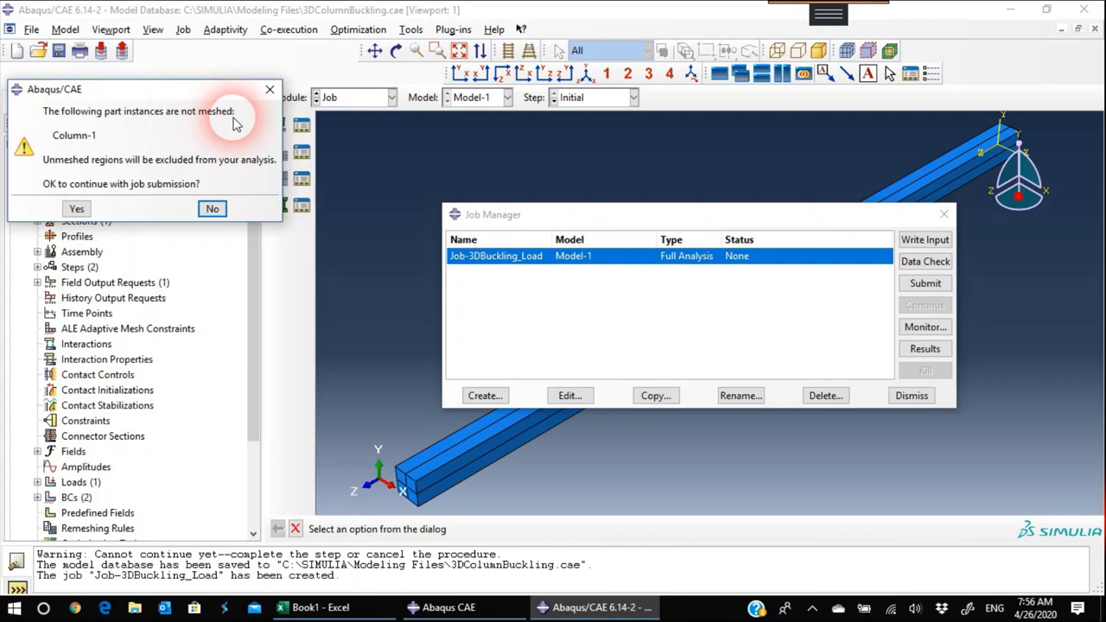
left_click(271, 92)
left_click(918, 396)
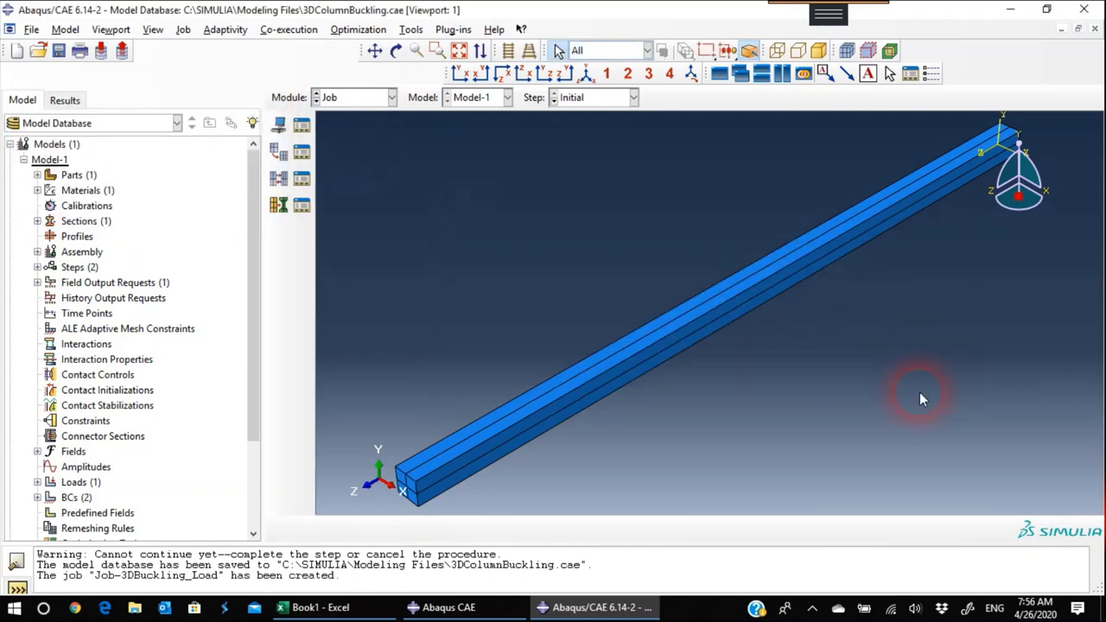
- In the Mesh module, seed the Column part with an approximate global size of 3 and mesh the part
left_click(337, 97)
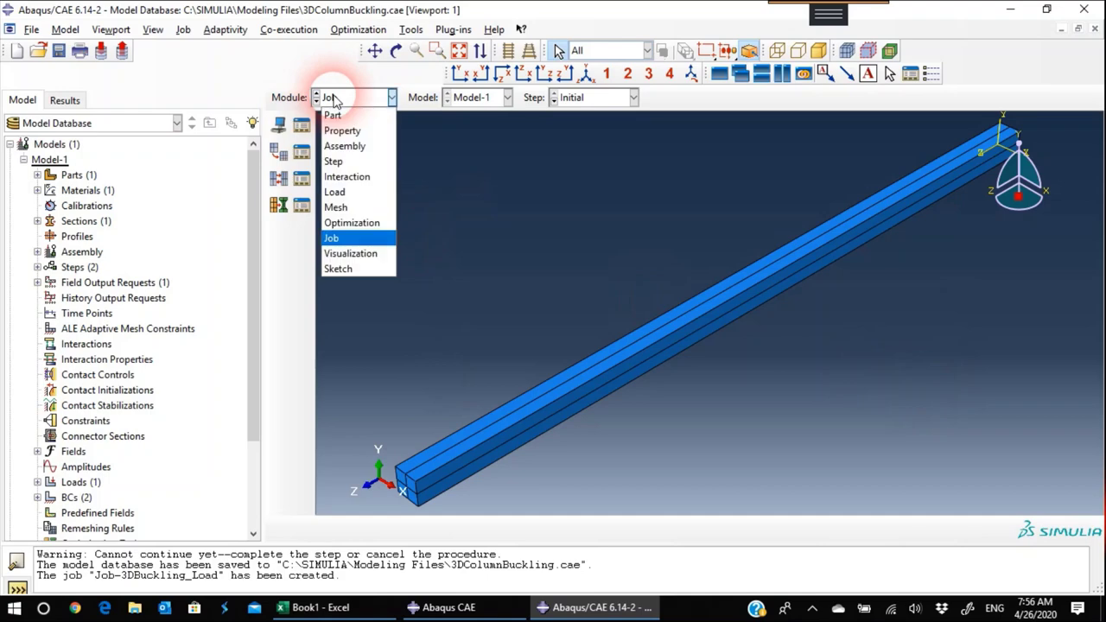
left_click(362, 206)
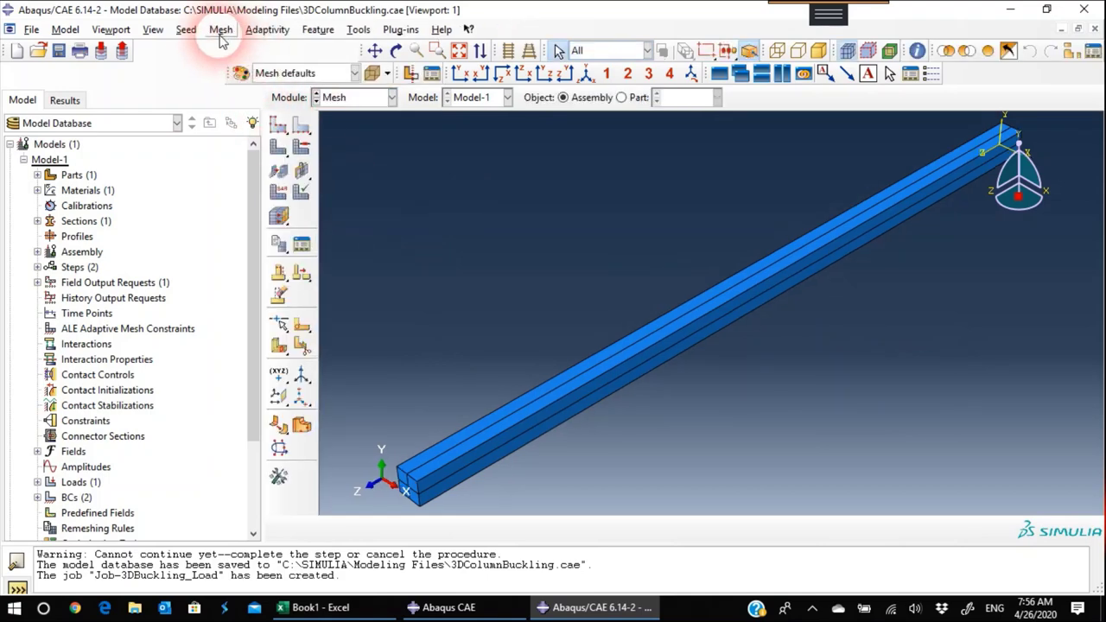
left_click(186, 29)
left_click(199, 44)
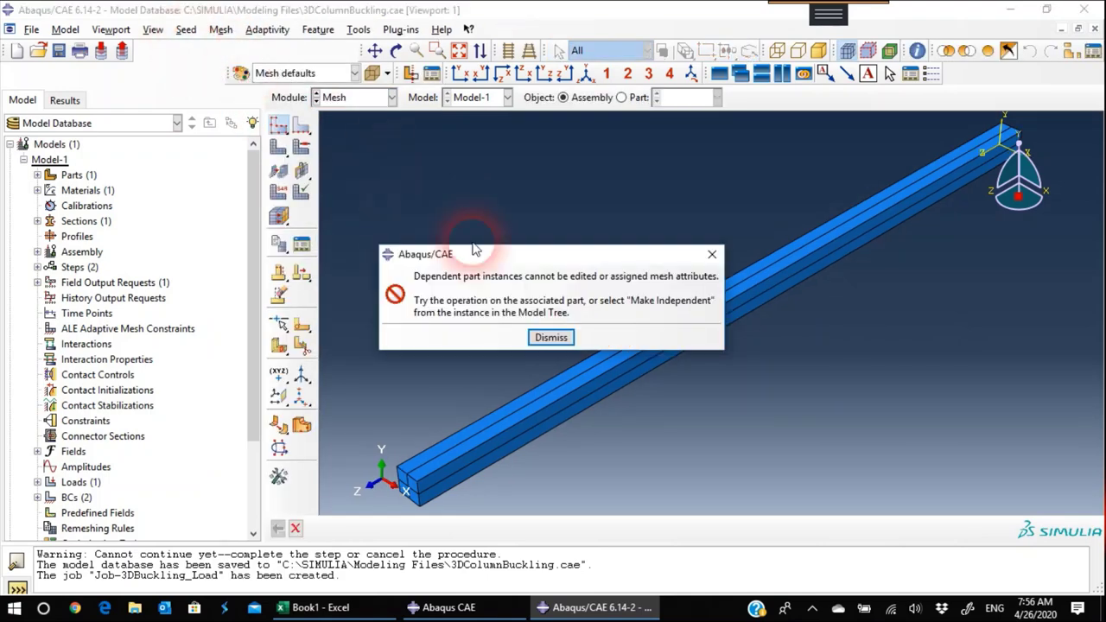
left_click(550, 337)
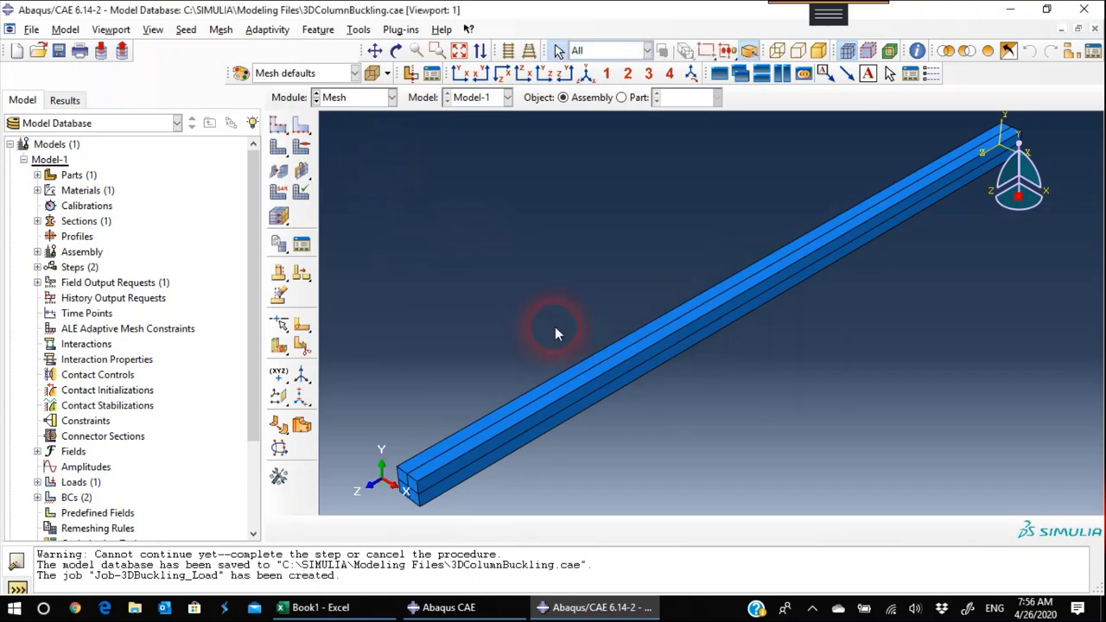
left_click(621, 97)
left_click(188, 30)
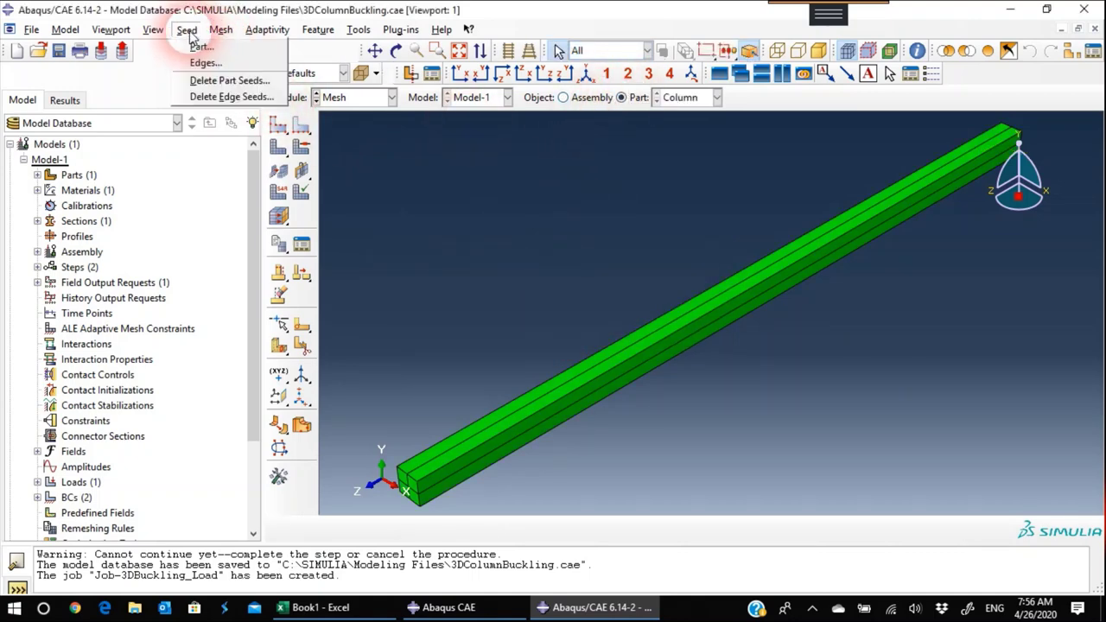
left_click(196, 46)
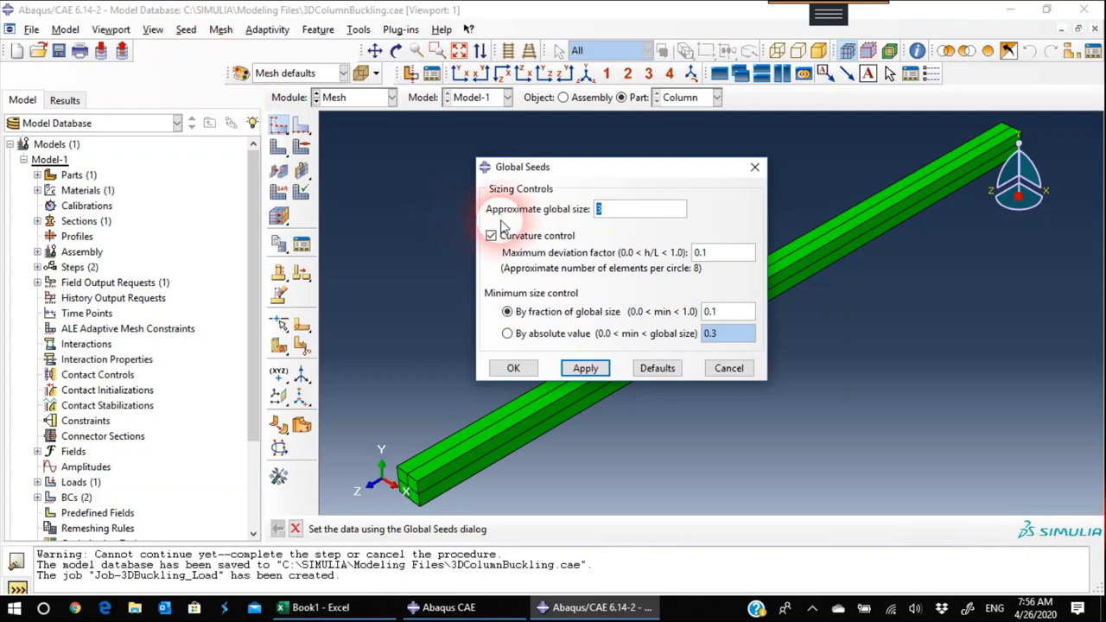
left_click(584, 368)
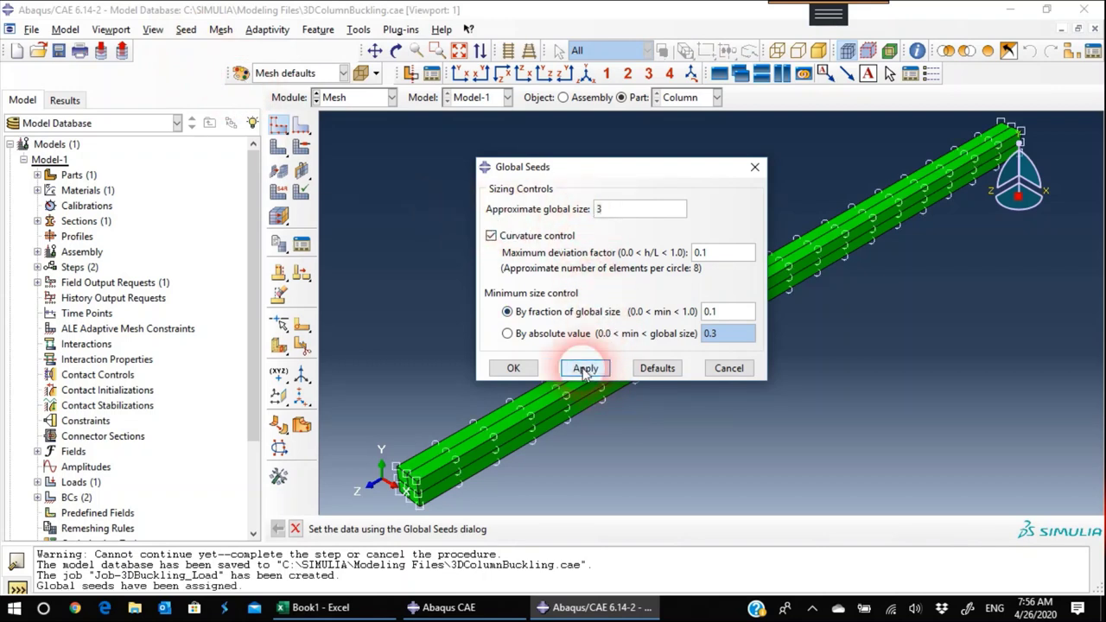
left_click(513, 368)
left_click(279, 147)
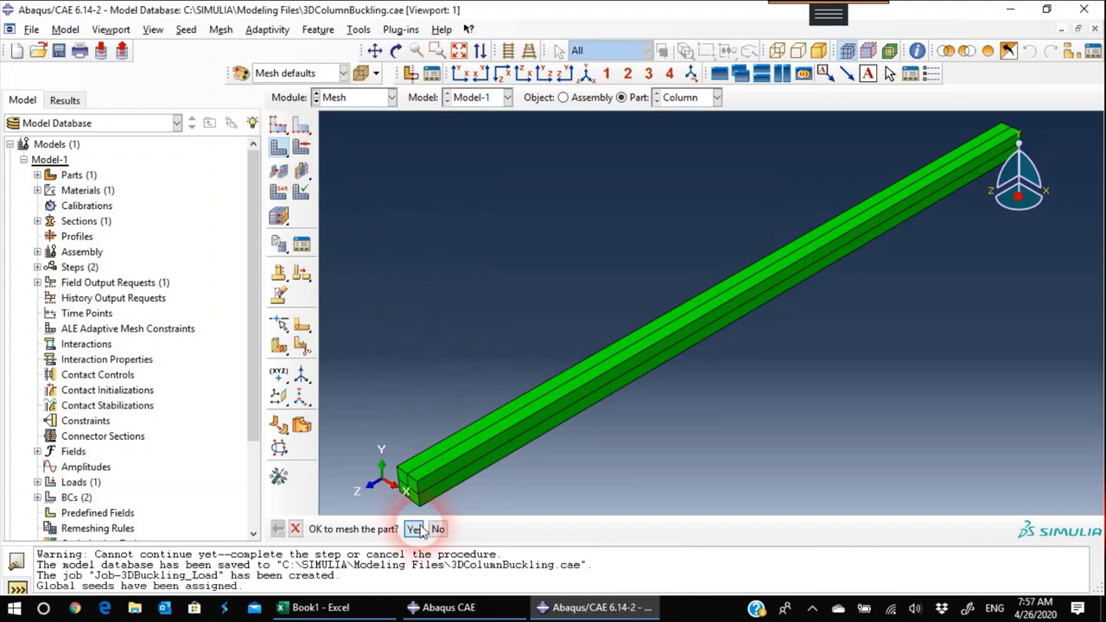
left_click(414, 528)
- Submit Job-3DBuckling_Load for analysis from the Job module and monitor its run until it finishes
left_click(324, 96)
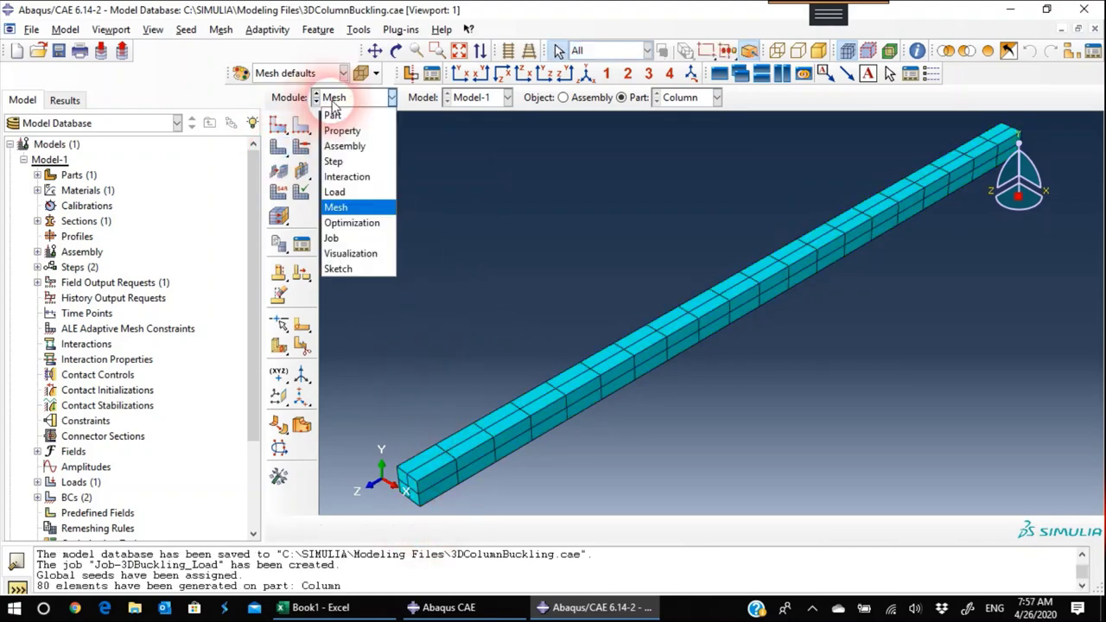
left_click(362, 234)
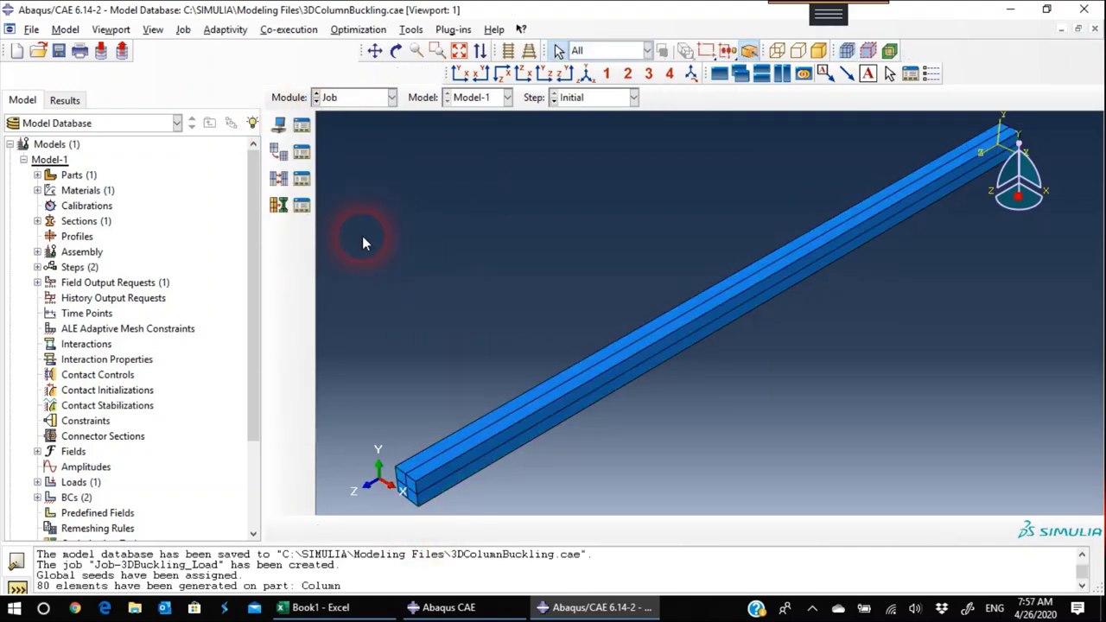
left_click(301, 126)
left_click(908, 292)
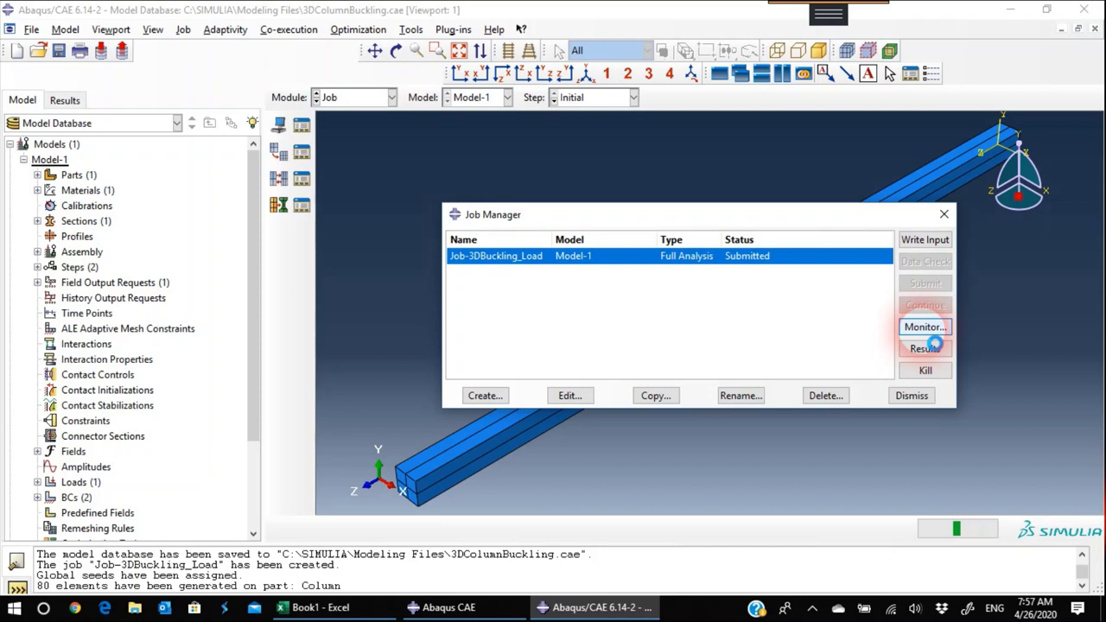
left_click(921, 333)
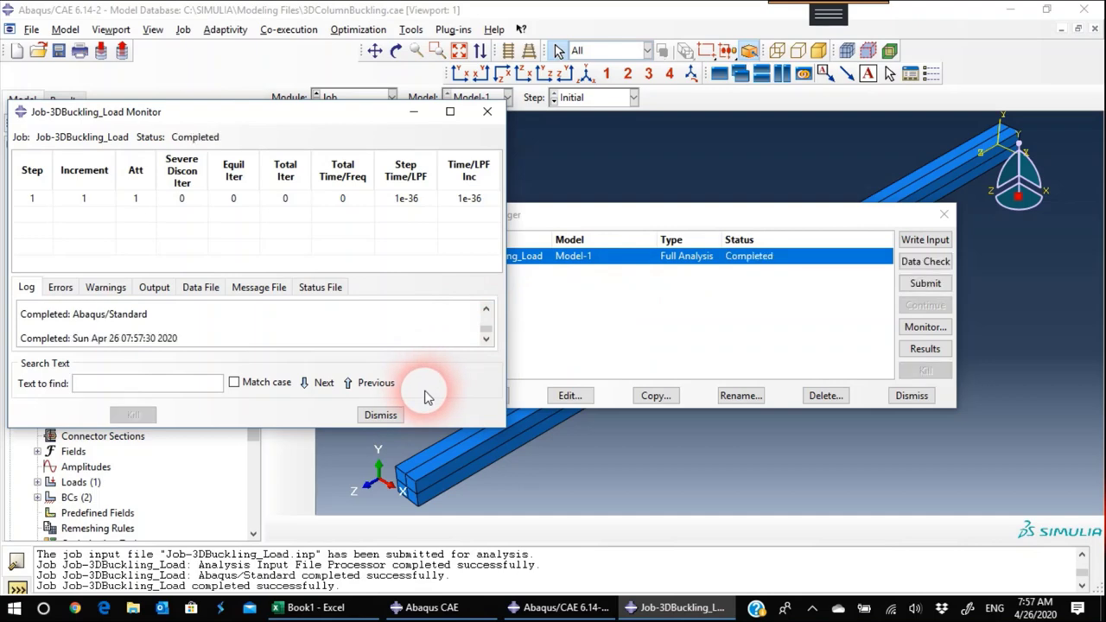
left_click(381, 415)
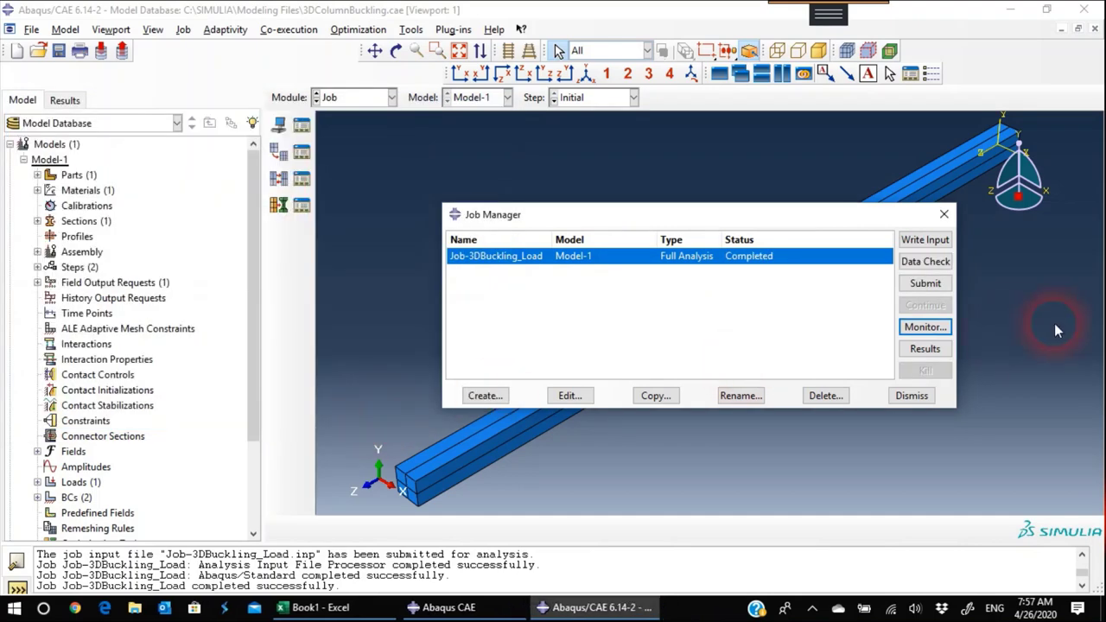
- Open the Job-3DBuckling_Load results, plot displacement contours on the deformed column, and examine the legend values and the first mode's eigenvalue
left_click(924, 349)
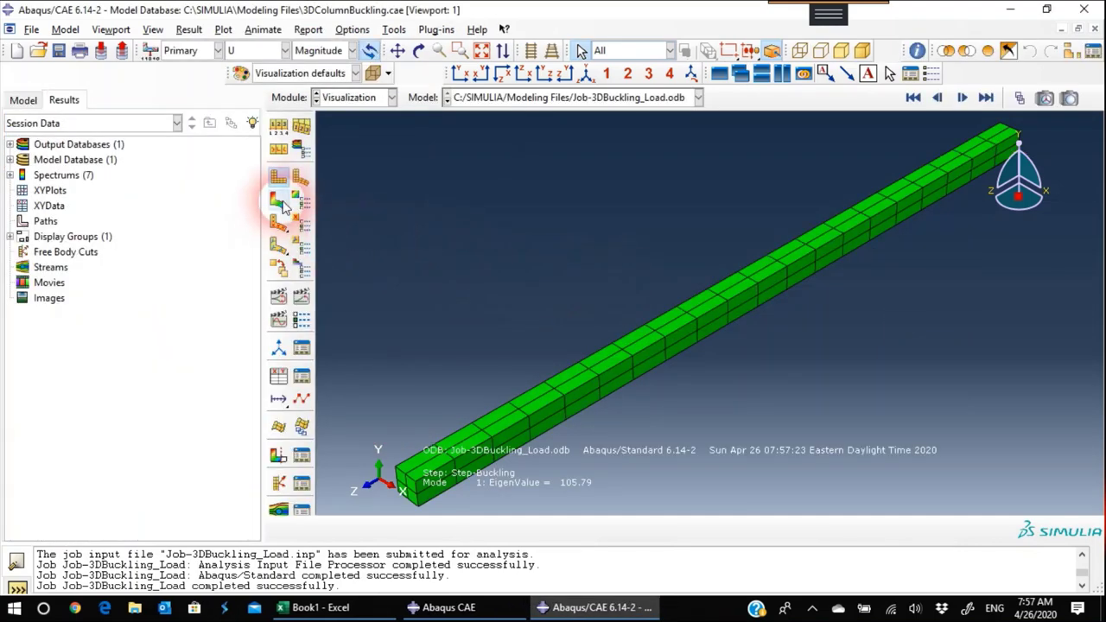
left_click(280, 203)
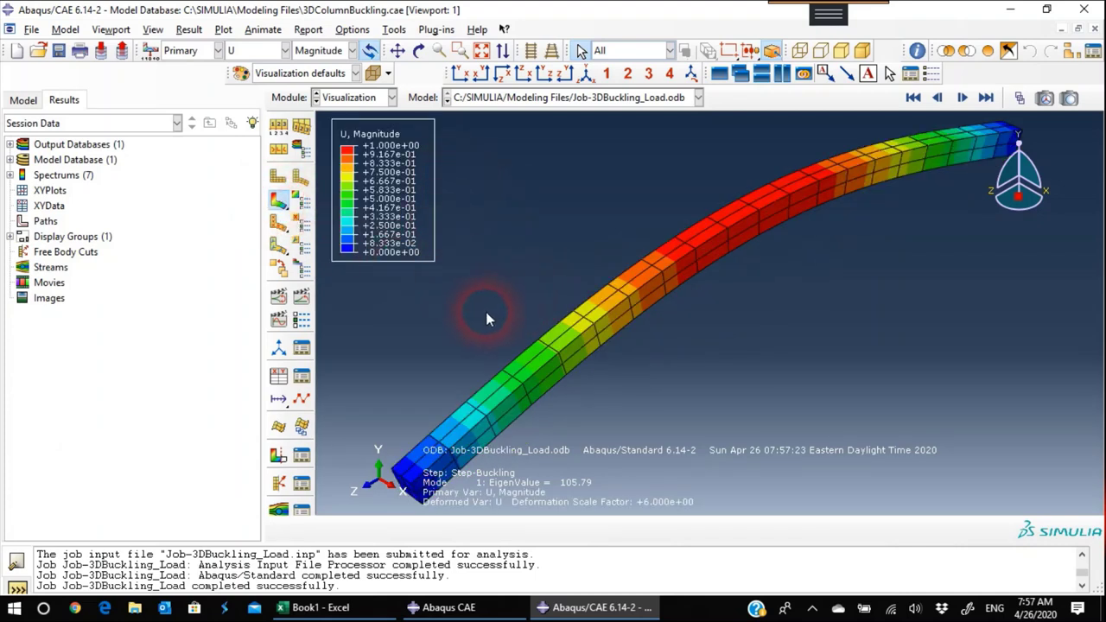
left_click(371, 140)
left_click(393, 250)
left_click(387, 157)
left_click(371, 156)
left_click(380, 214)
left_click(393, 242)
left_click(532, 254)
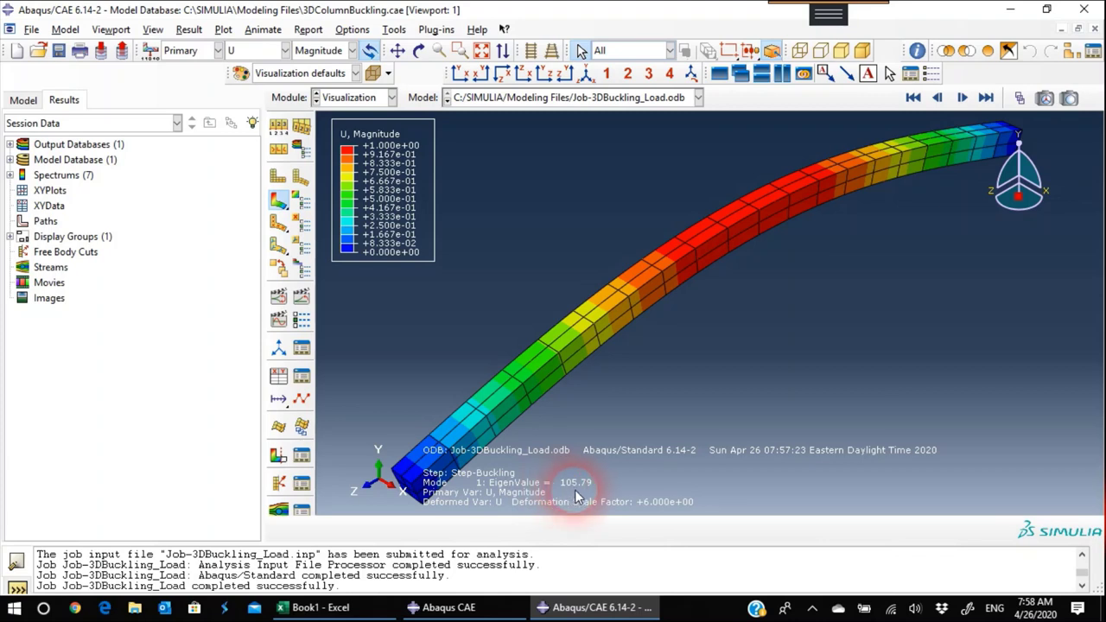
- In the Excel workbook, enter 105.8 in B11 below Pcr and show the B12 ratio with one decimal place
left_click(355, 608)
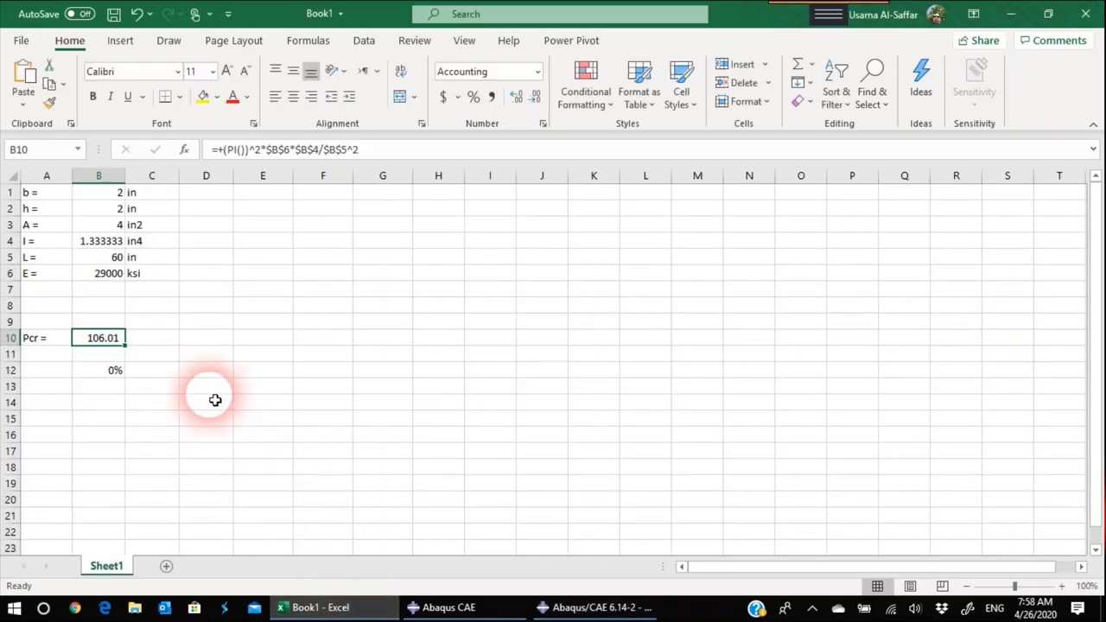
left_click(110, 353)
type("105.8")
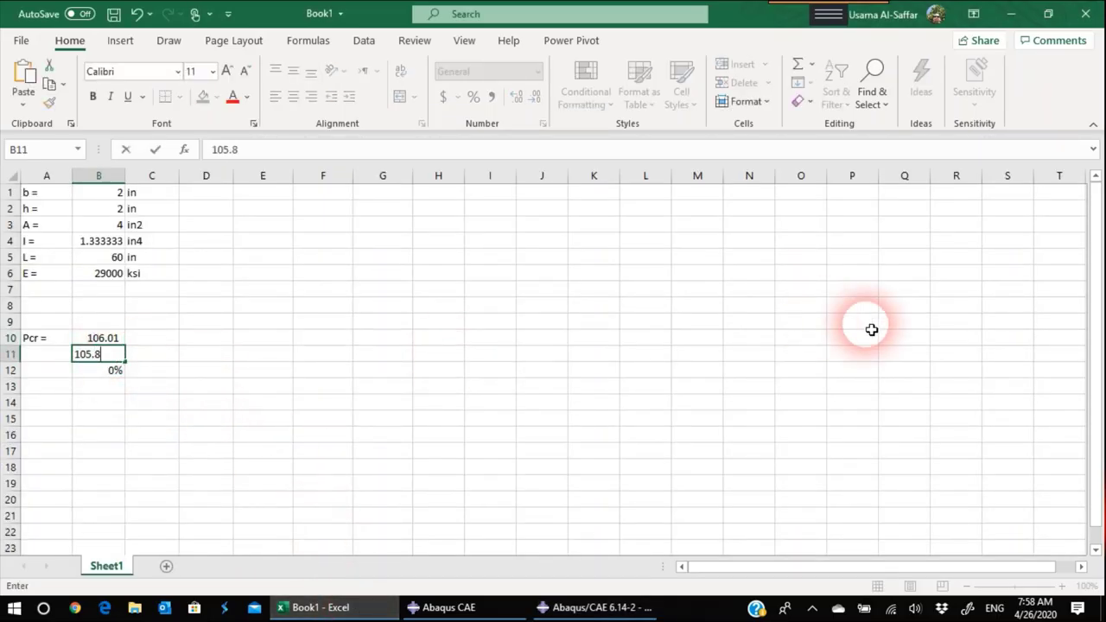
key("Return")
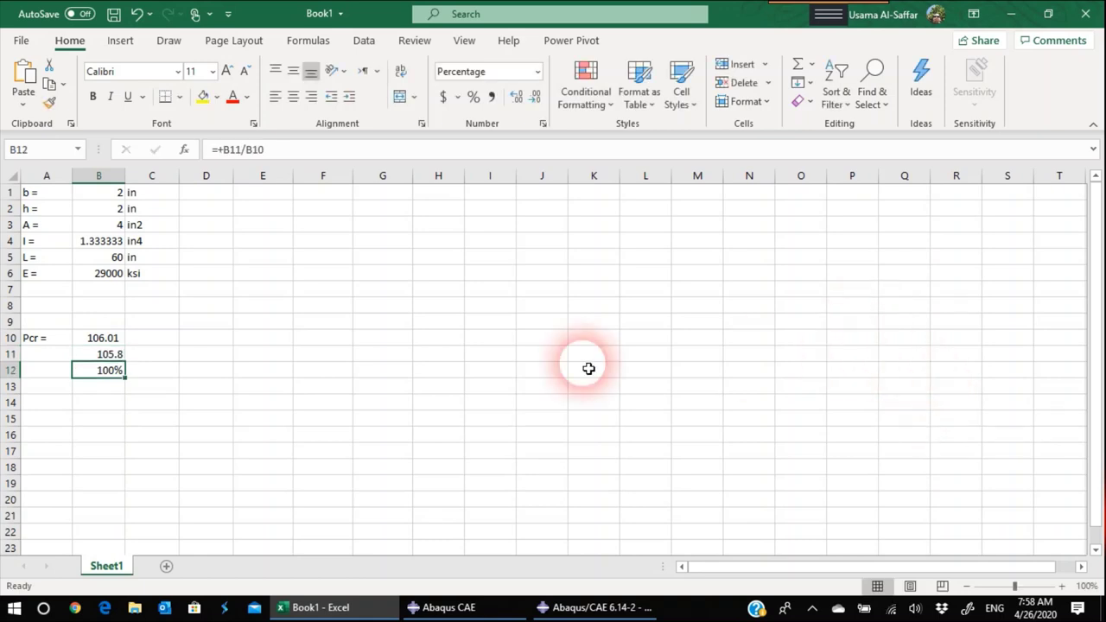
left_click(517, 96)
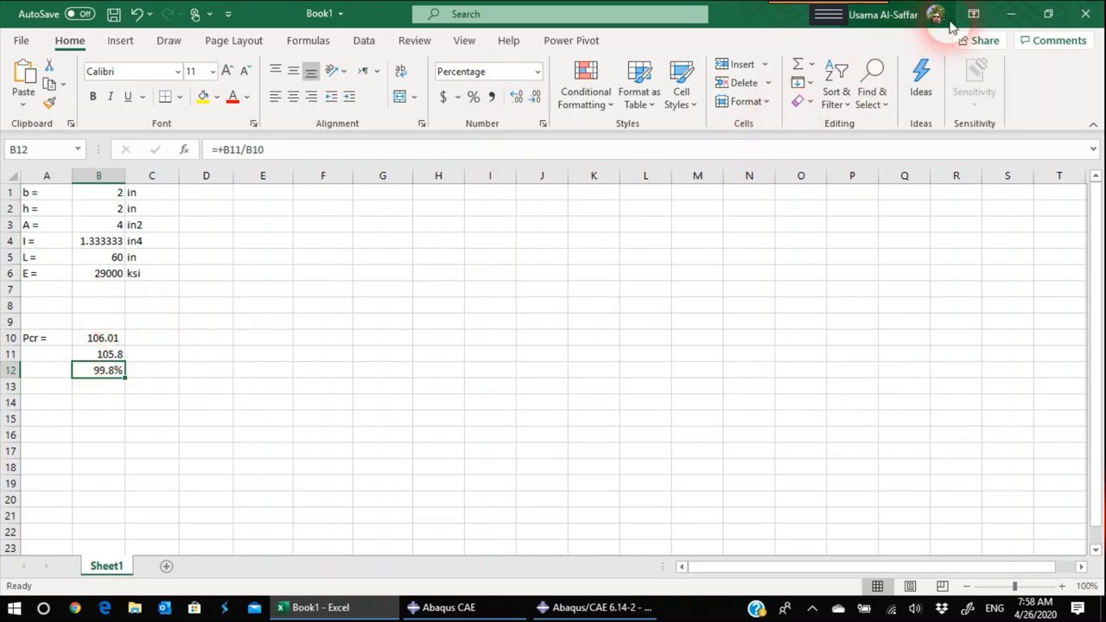
left_click(1011, 14)
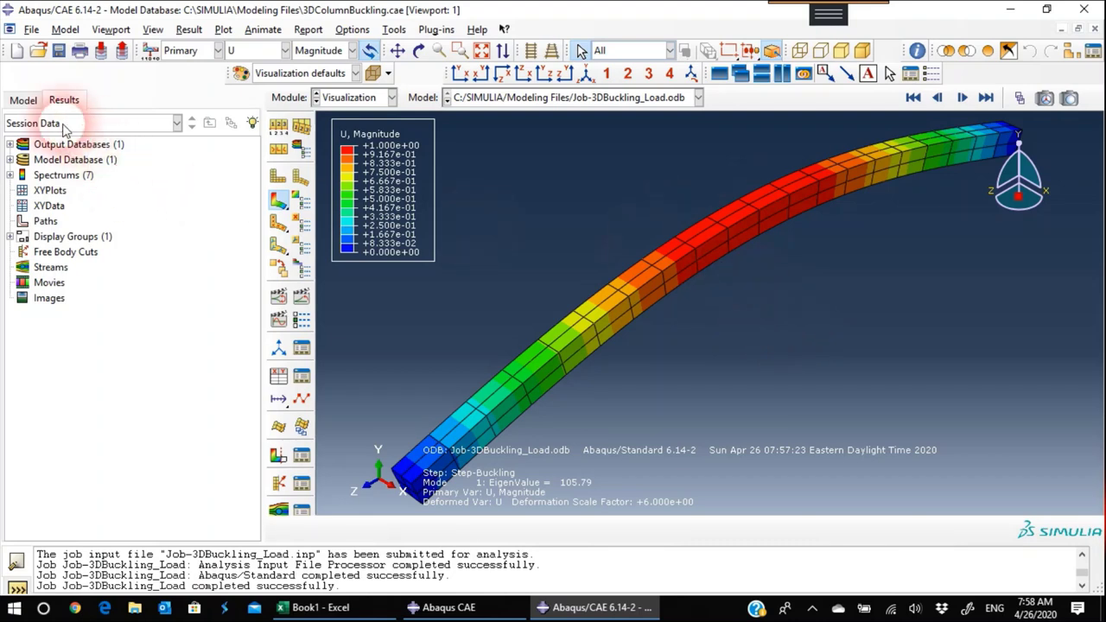
- Back in Abaqus/CAE, copy Model-1 to a new model named Model-2
left_click(23, 101)
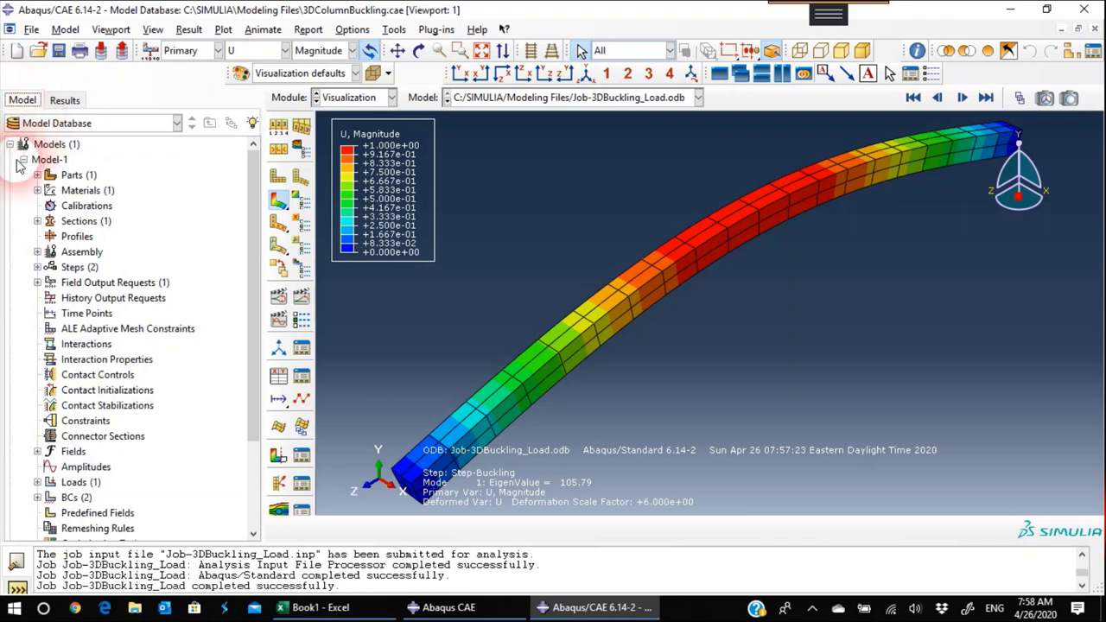
double_click(48, 160)
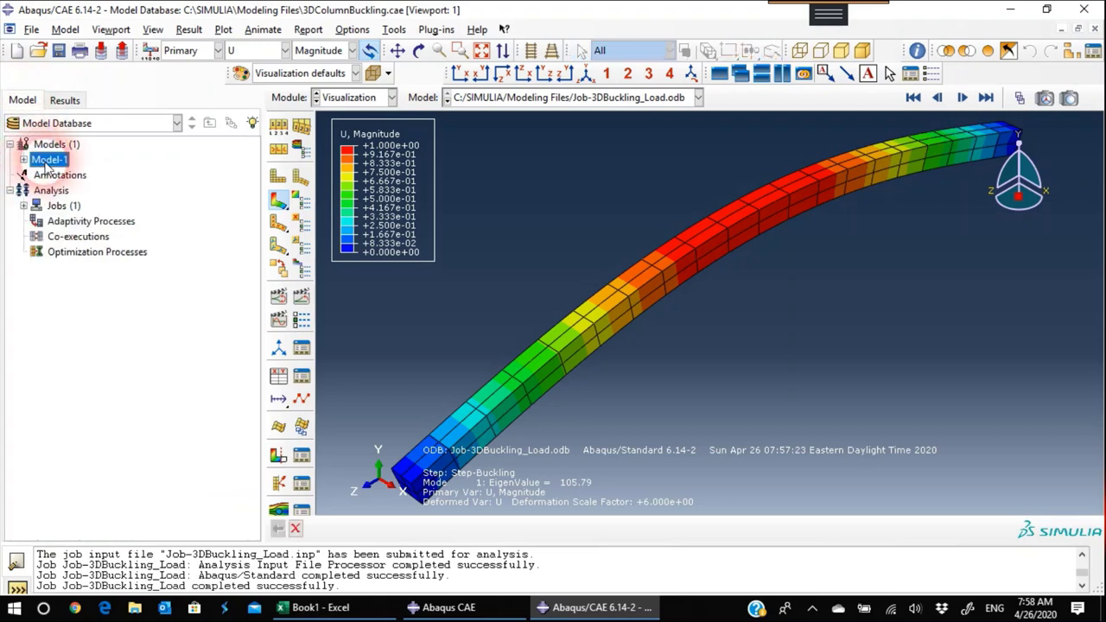
right_click(47, 162)
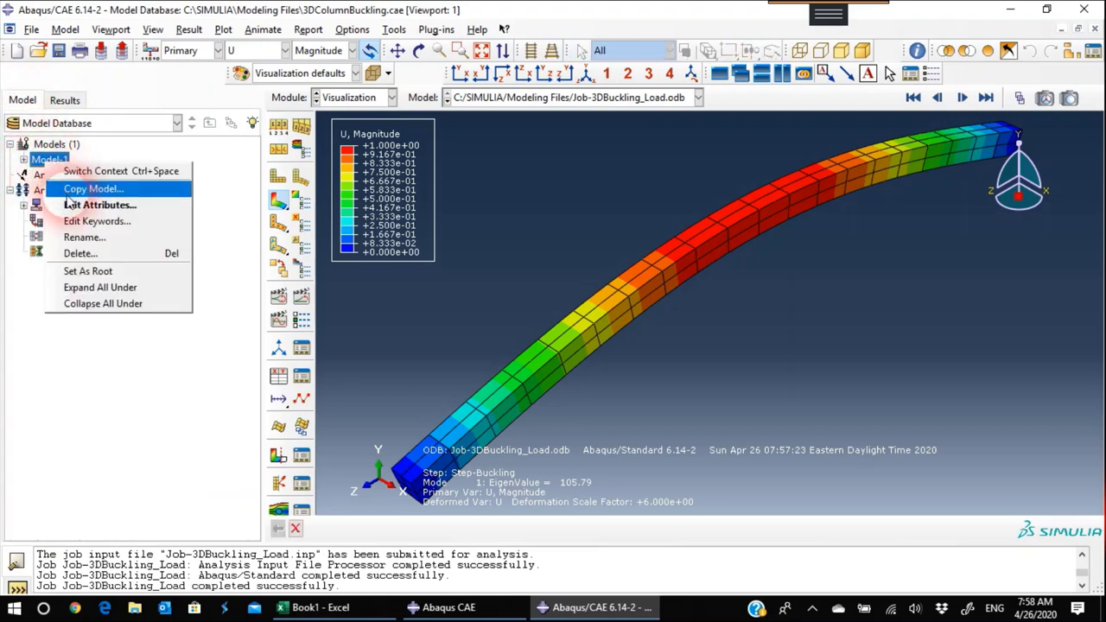
left_click(65, 187)
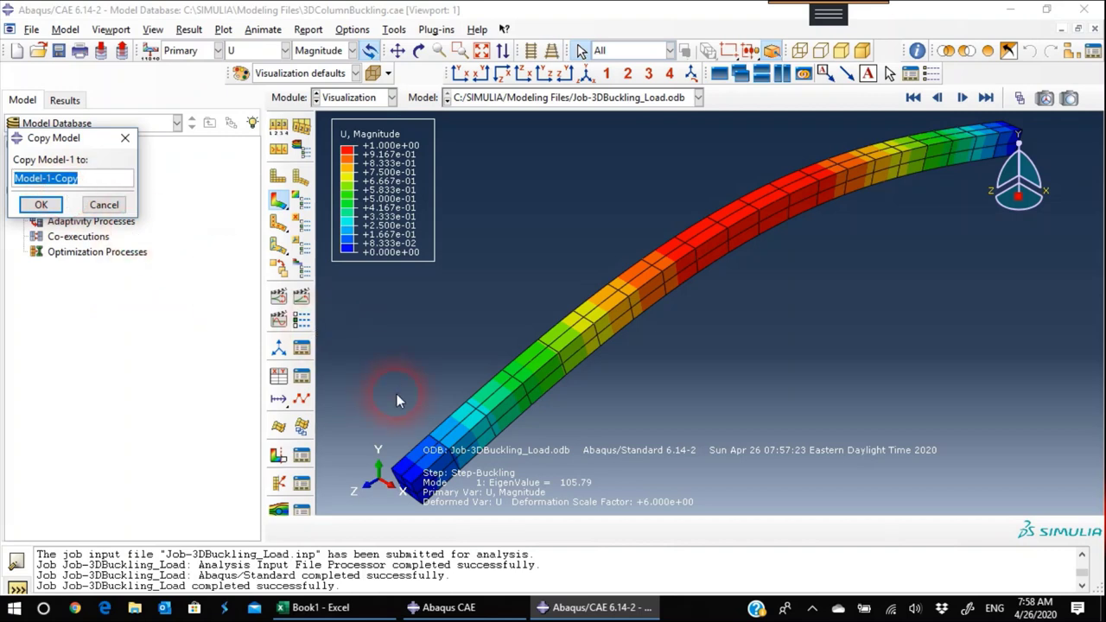
key("Home")
key("Right")
key("Right")
key("Right")
key("Right")
key("Right")
key("Right")
key("shift+Right")
key("shift+Right")
key("shift+Right")
key("shift+Right")
key("shift+Right")
key("shift+Right")
type("2")
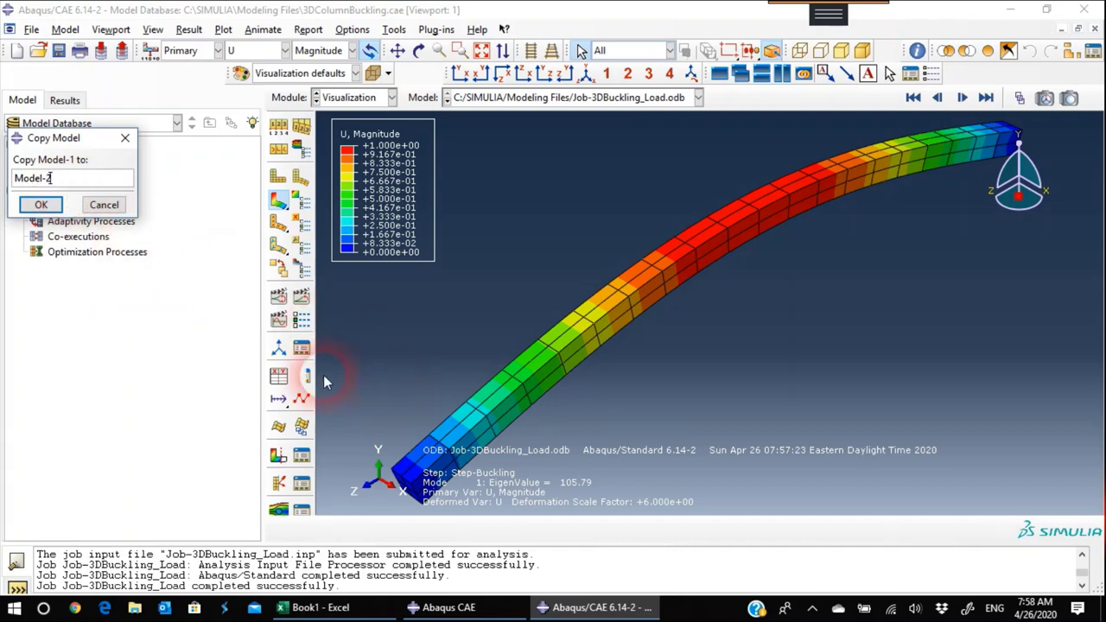
left_click(41, 204)
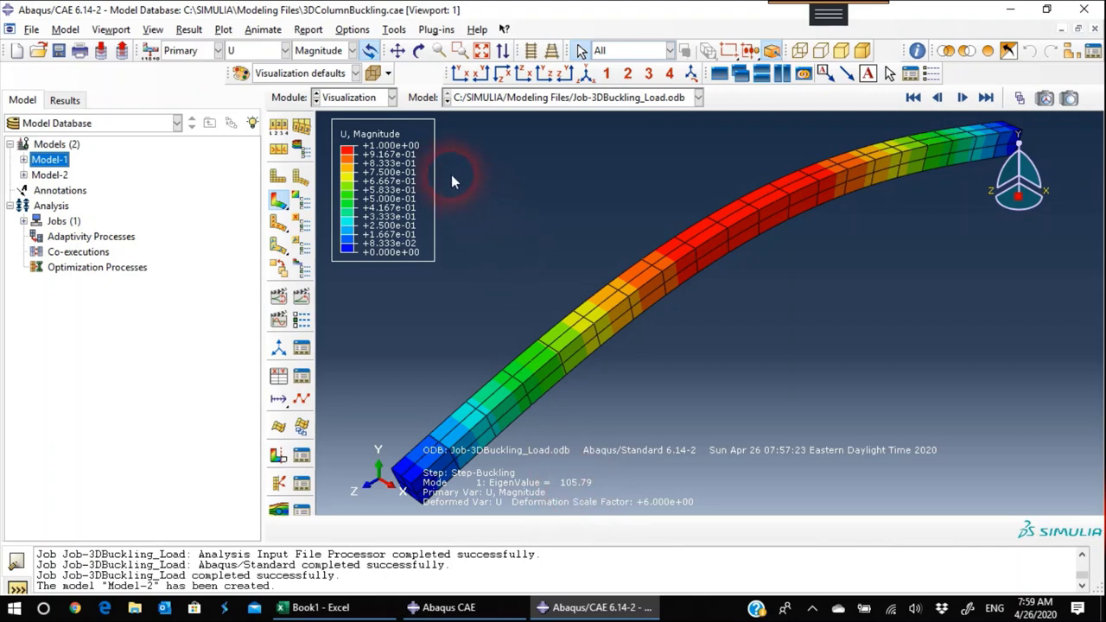
- In the Step module, add a Static, General step named Step-Deflection after Step-Buckling in Model-2, keeping the default settings
left_click(354, 98)
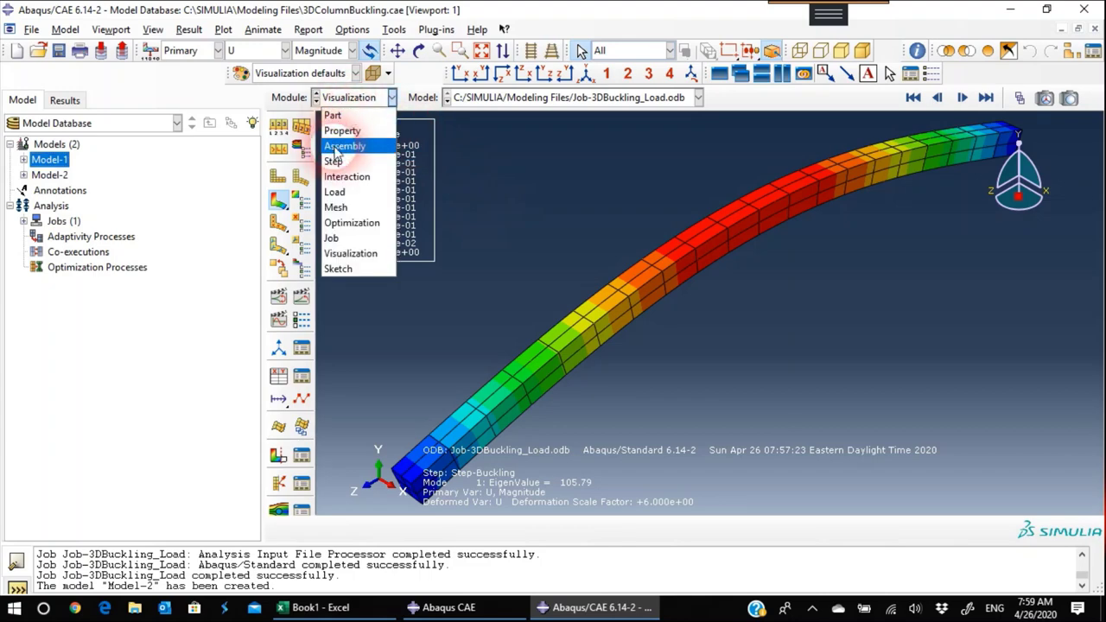
left_click(343, 163)
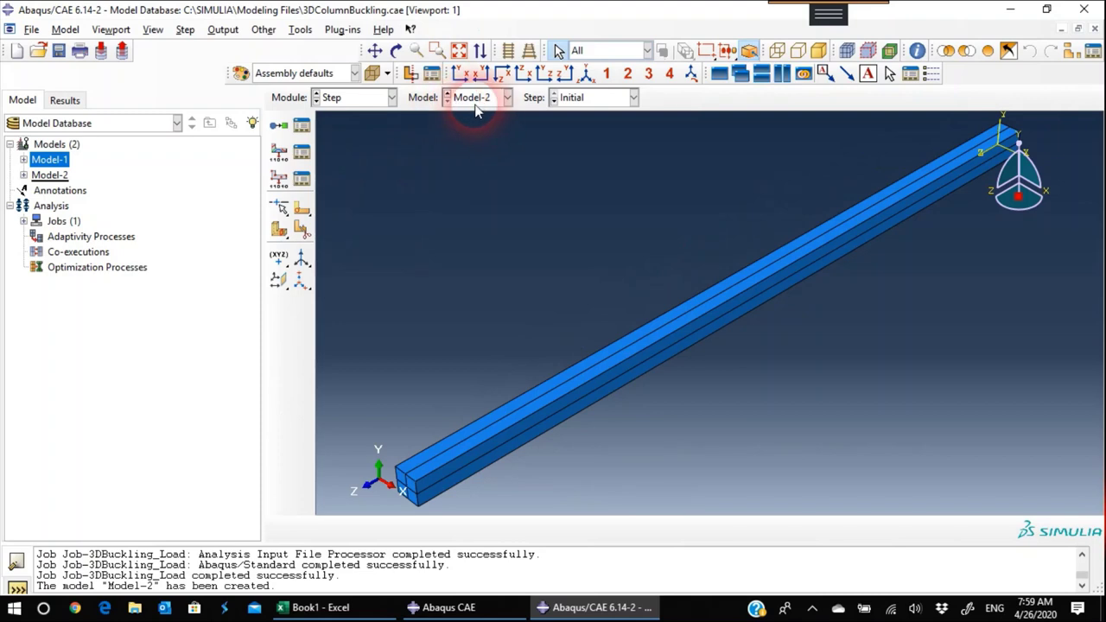
left_click(302, 125)
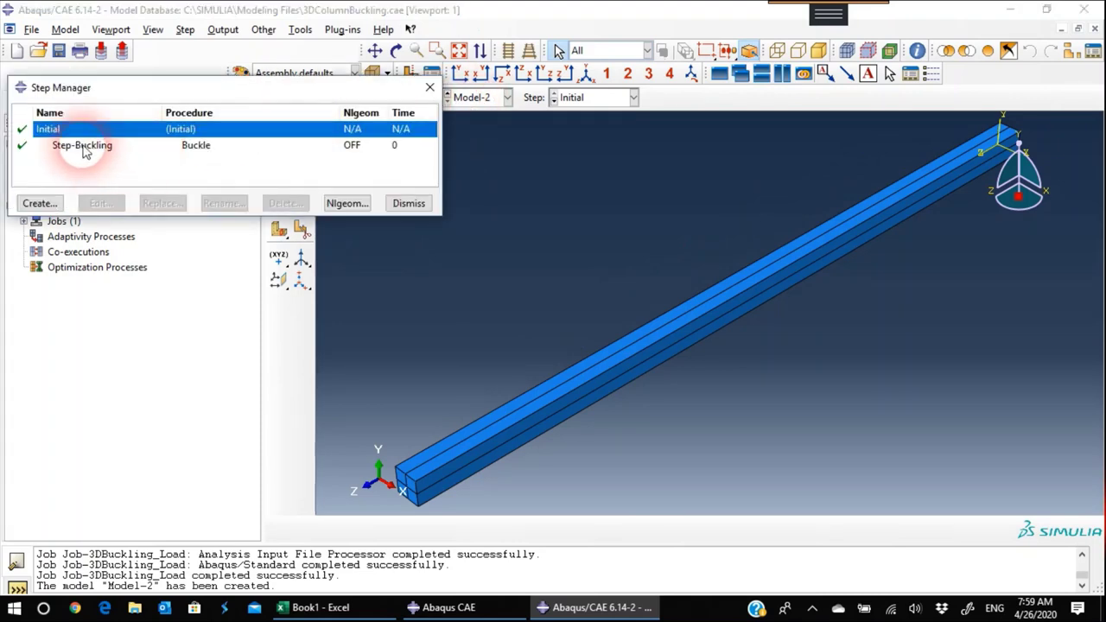
left_click(84, 149)
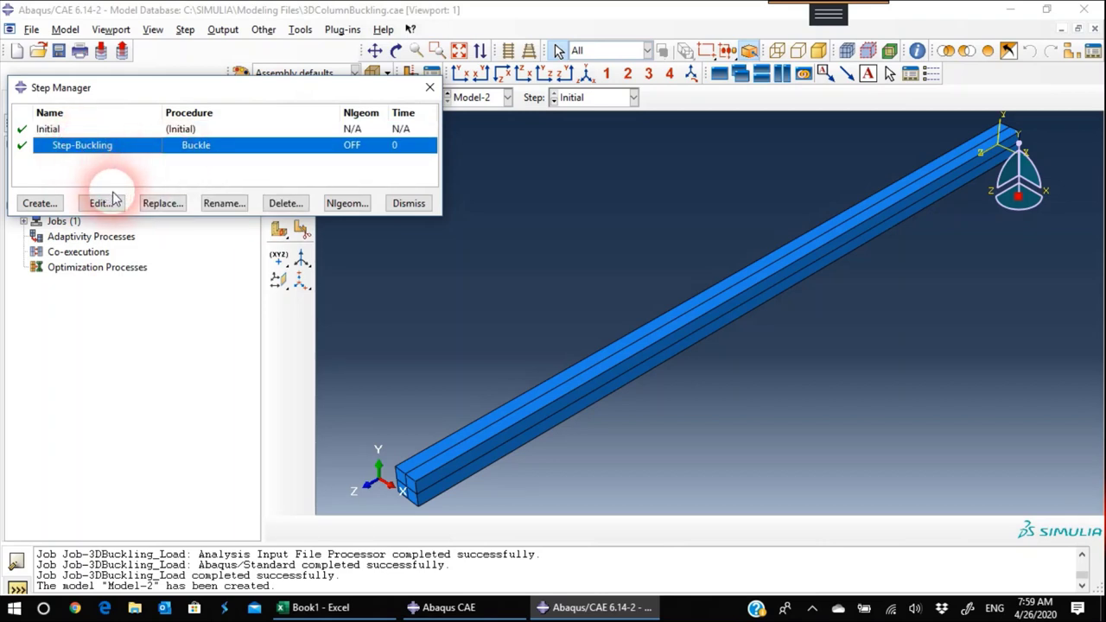
left_click(408, 203)
left_click(299, 128)
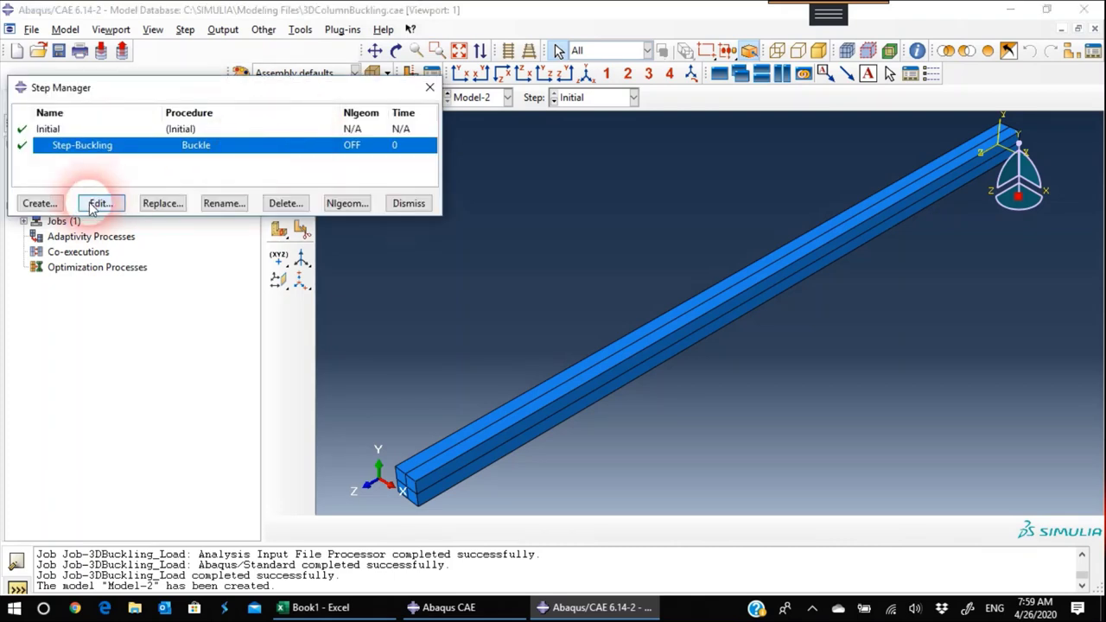
left_click(39, 203)
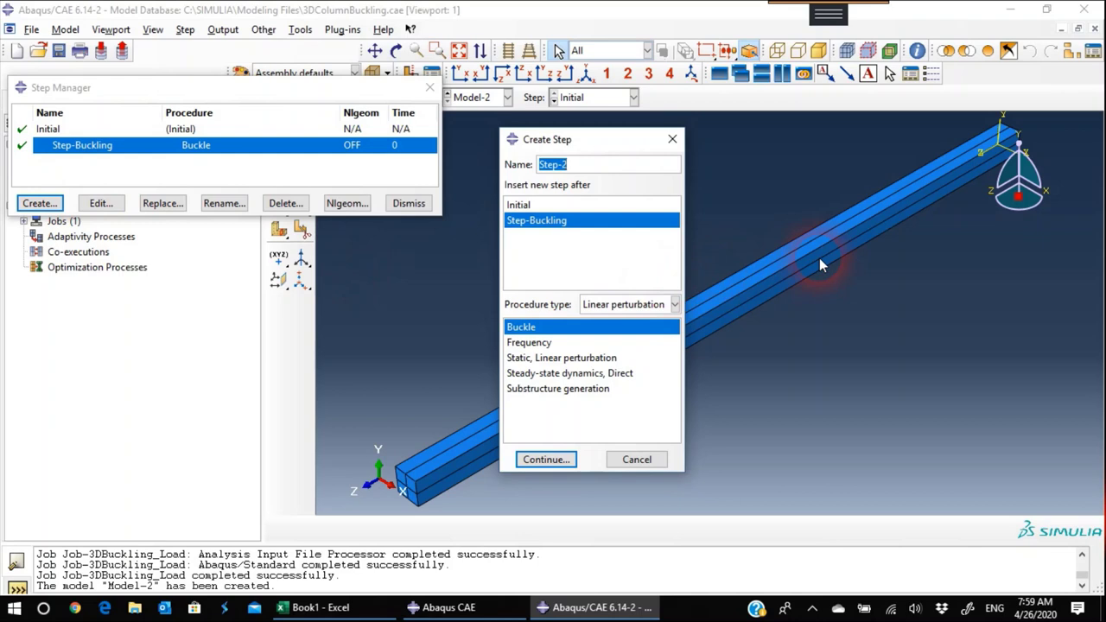
type("Deflection")
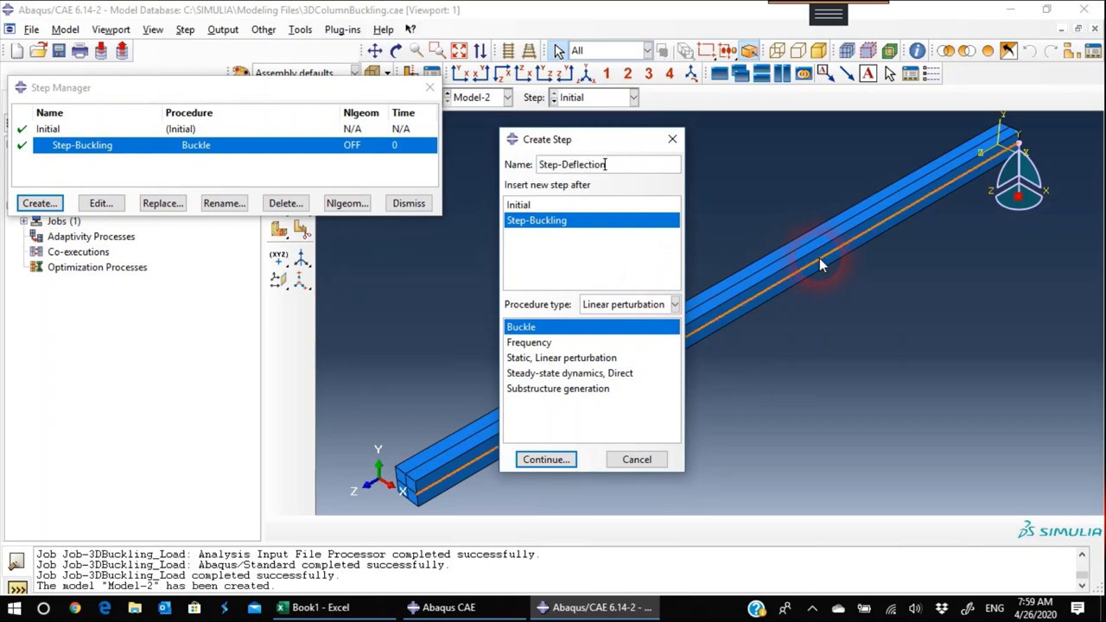
left_click(622, 311)
left_click(600, 324)
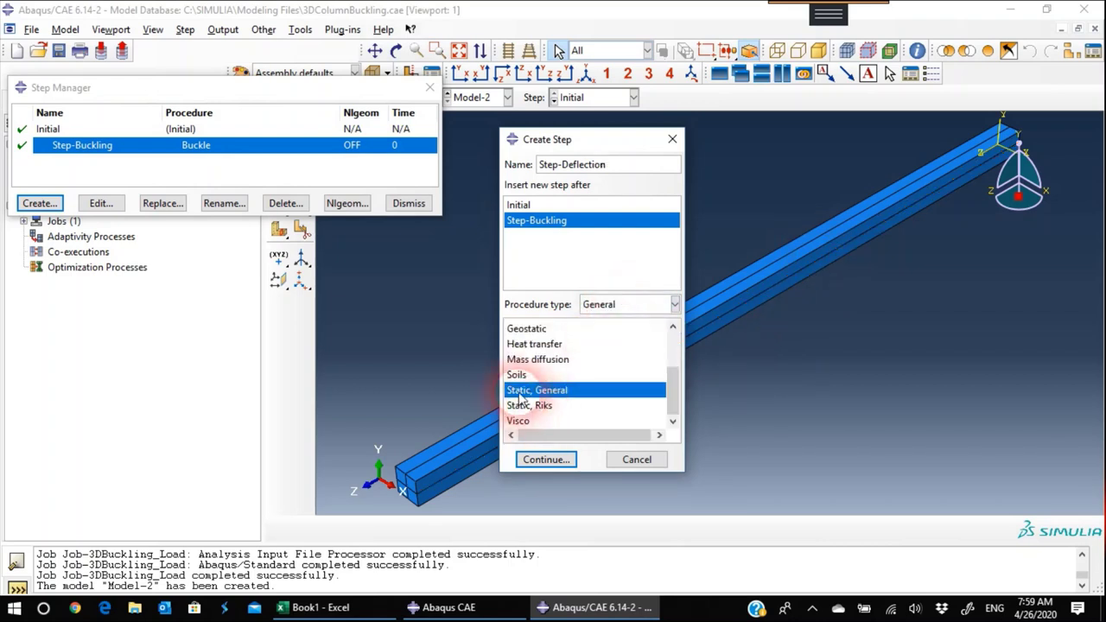
left_click(546, 460)
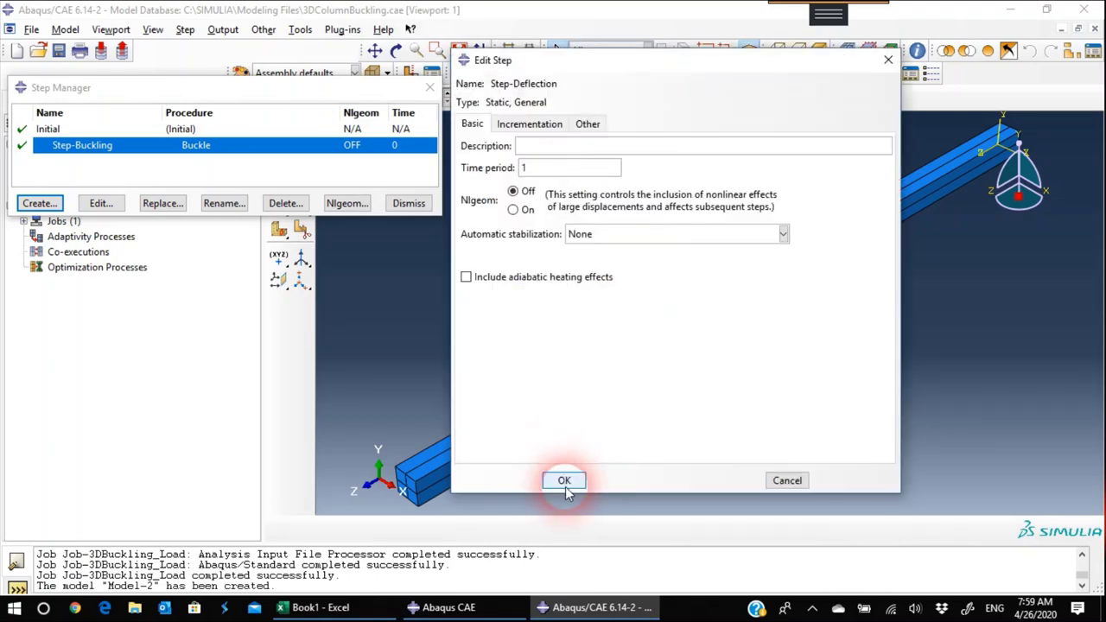
left_click(567, 490)
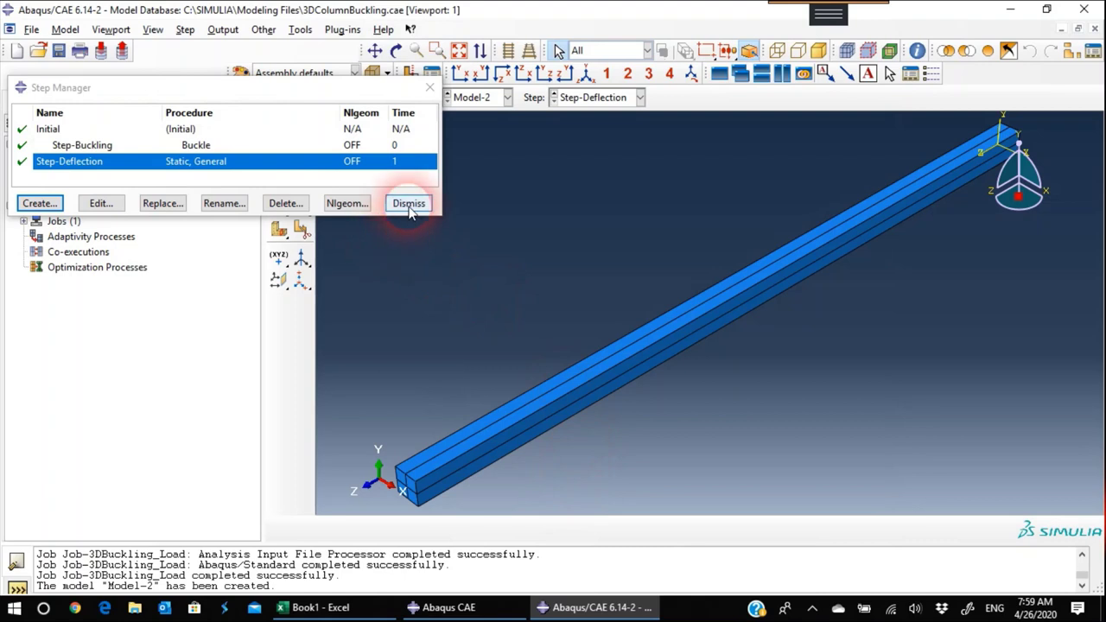
left_click(409, 204)
- In the Load module, create pressure load Load-2 in Step-Deflection on the four faces at the column's near end
left_click(363, 96)
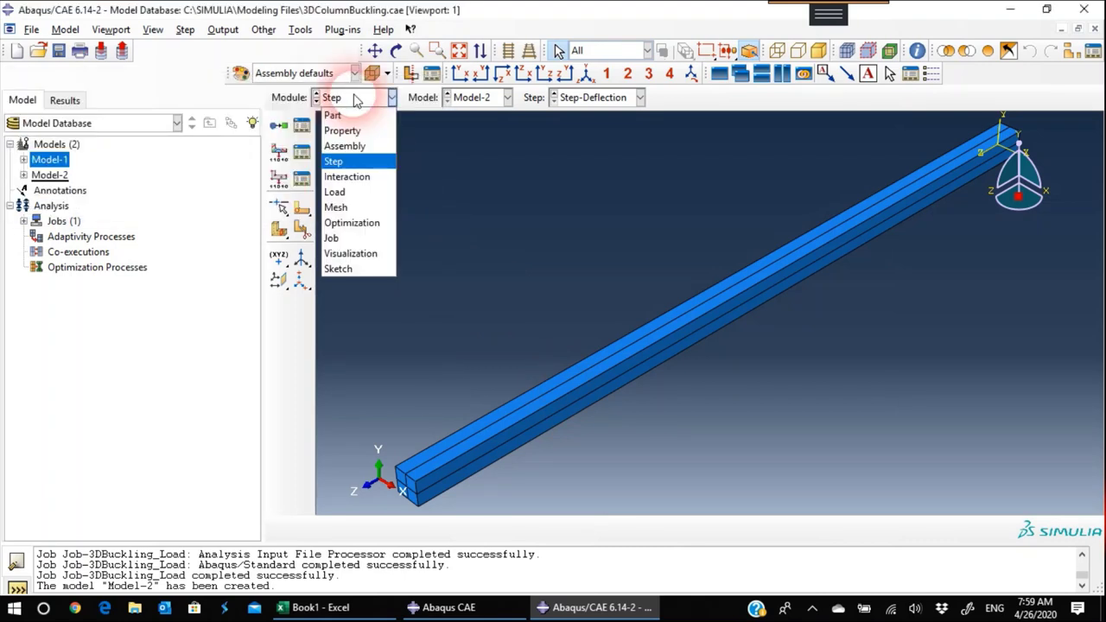
left_click(341, 194)
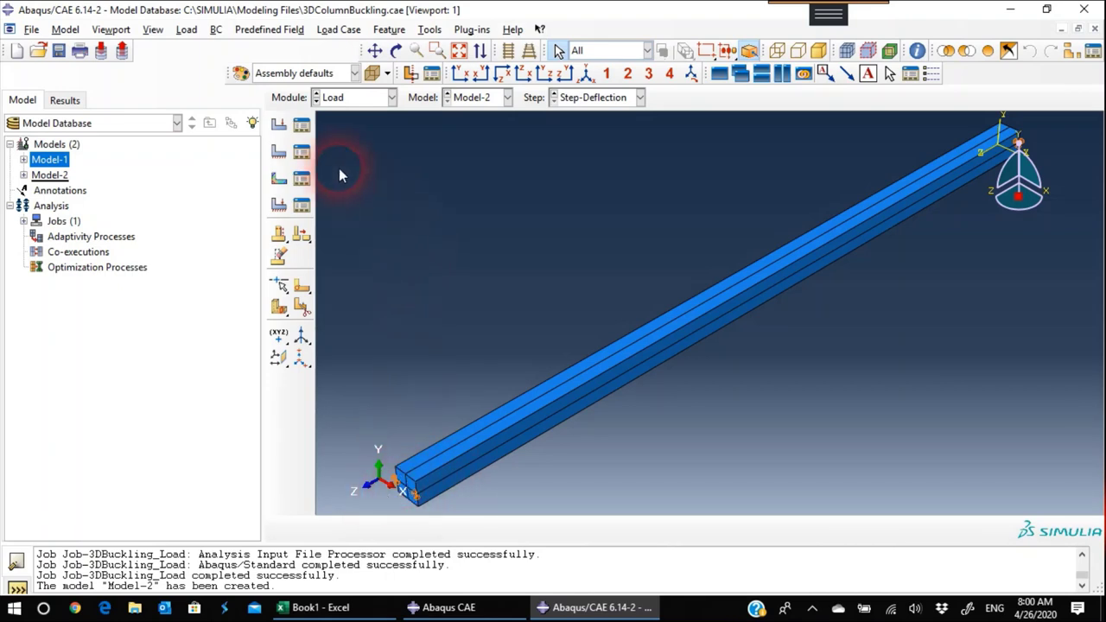
left_click(278, 124)
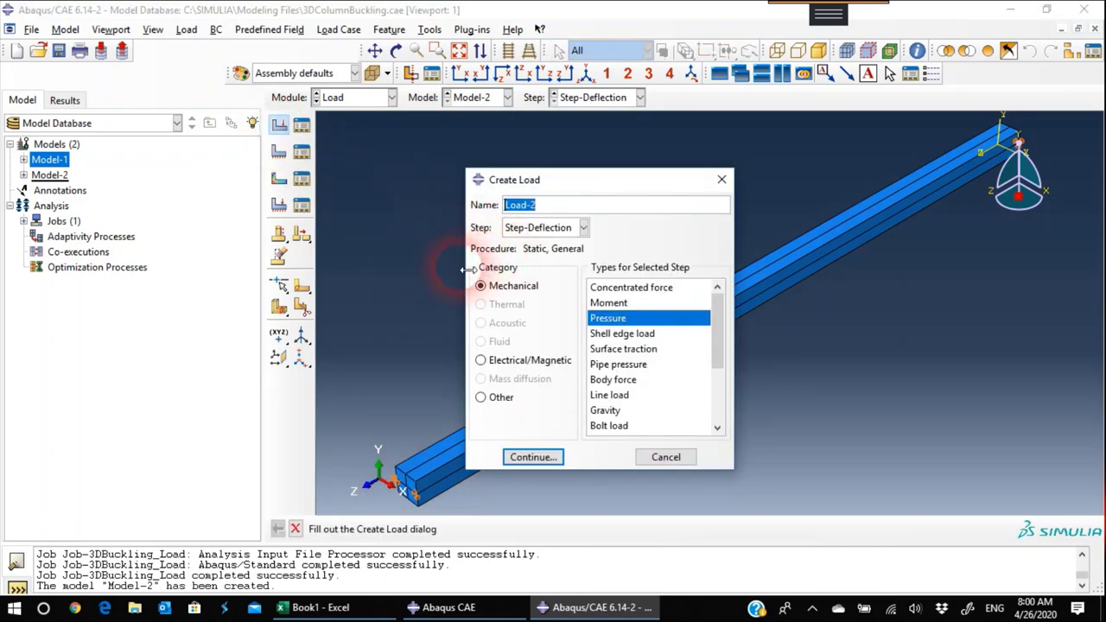
left_click(437, 279)
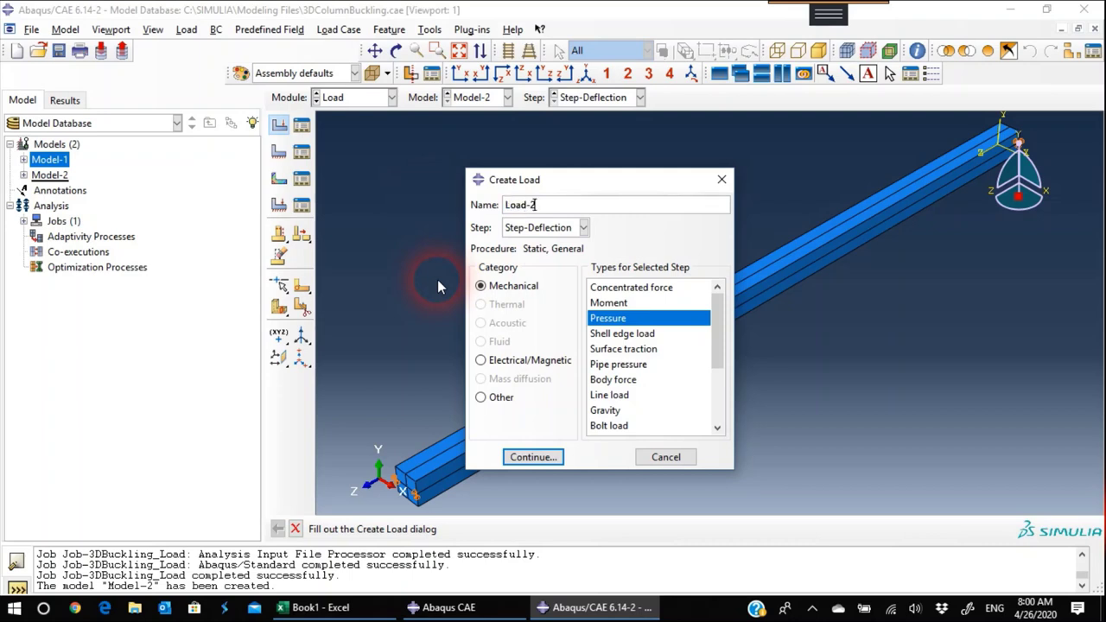
left_click(531, 461)
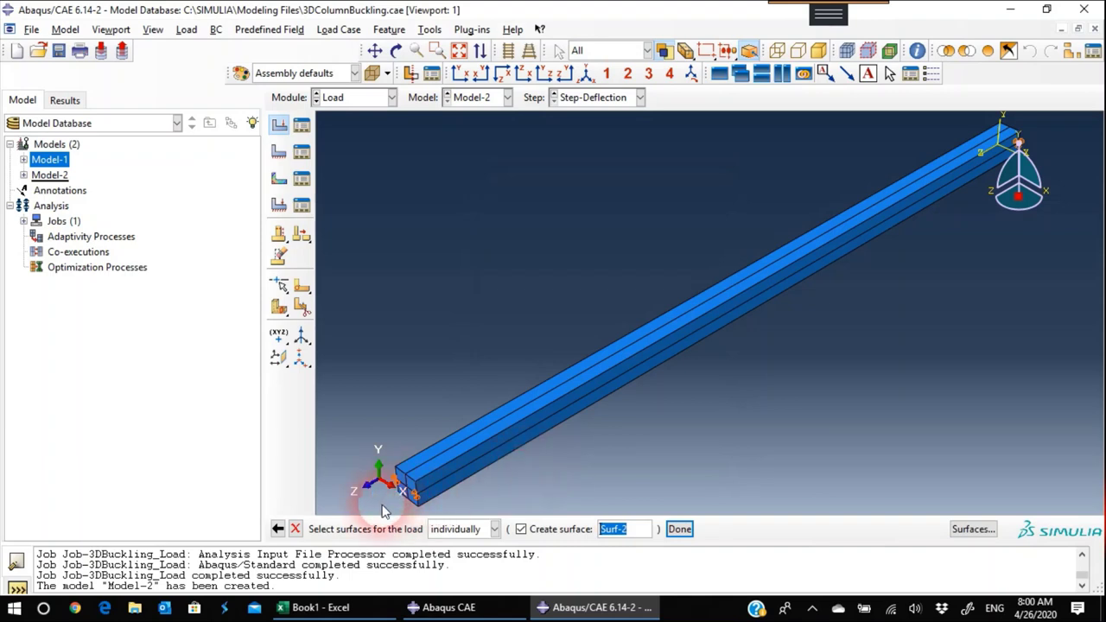
scroll(389, 509, "down", 5)
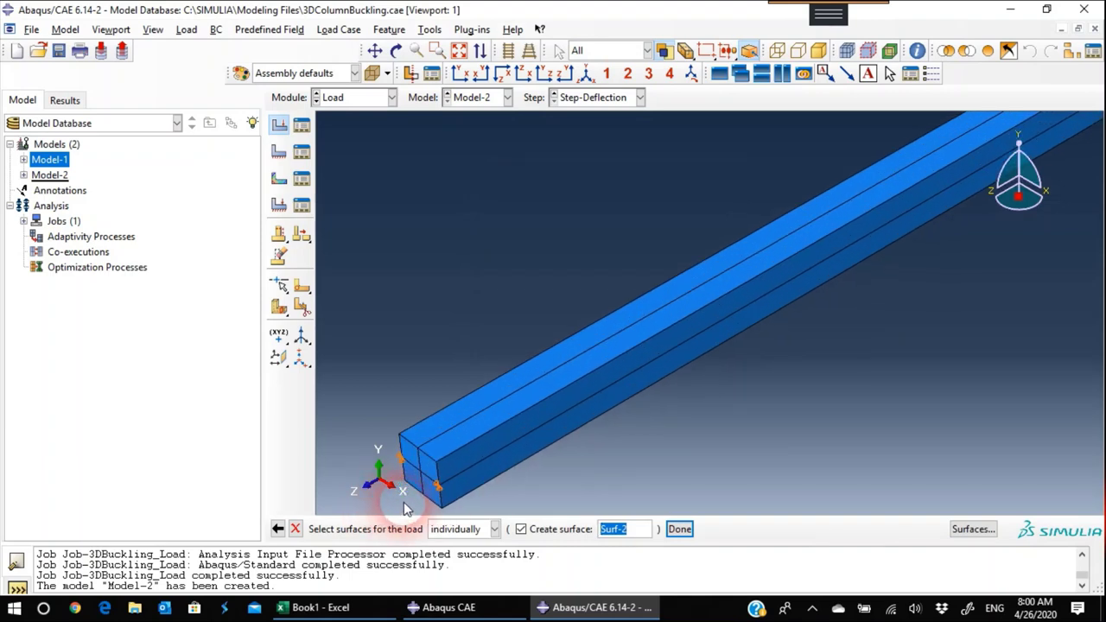
left_click(413, 427)
left_click(449, 445, "shift")
left_click(437, 483, "shift")
left_click(416, 466, "shift")
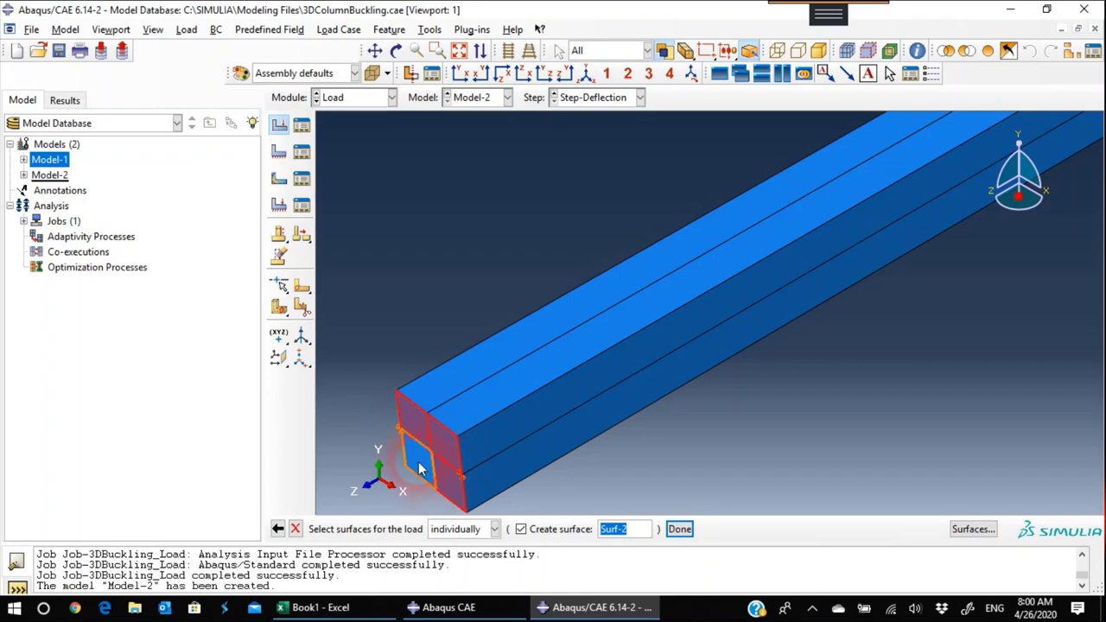
left_click(679, 529)
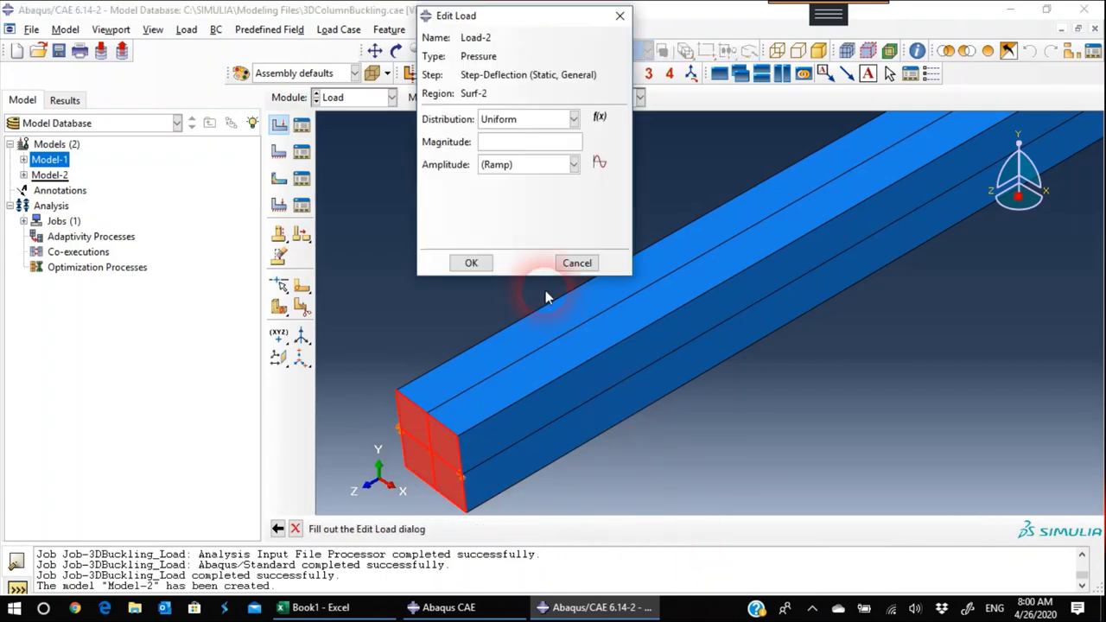
- Give Load-2 a Total Force distribution with magnitude 105.8, copied from cell B11 of the Excel workbook, and finish the load in Abaqus/CAE
left_click(510, 120)
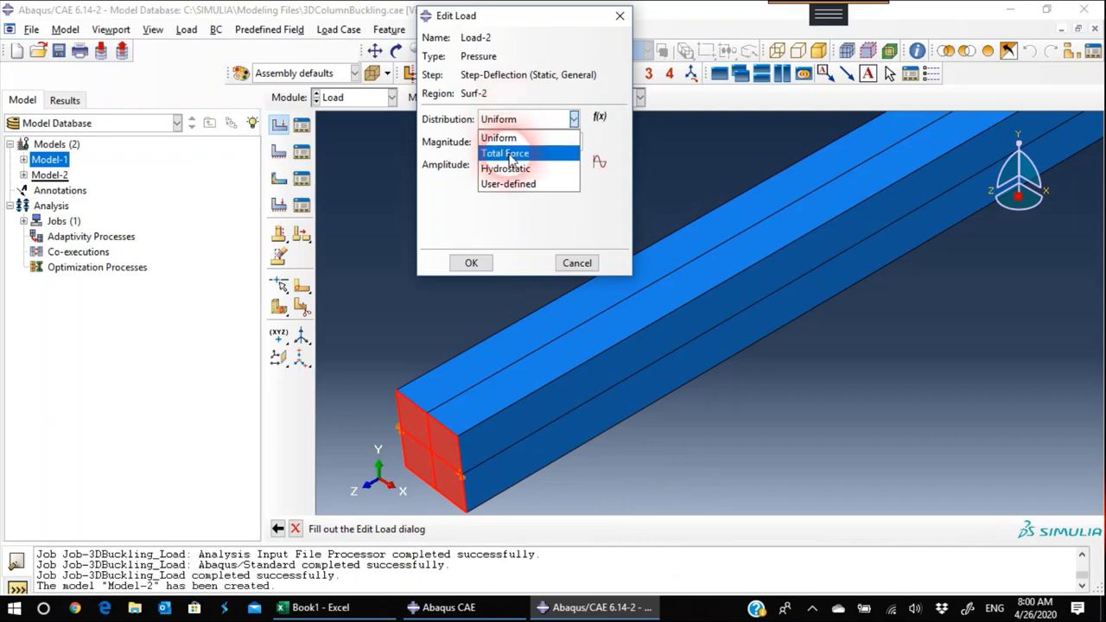
left_click(511, 154)
left_click(511, 143)
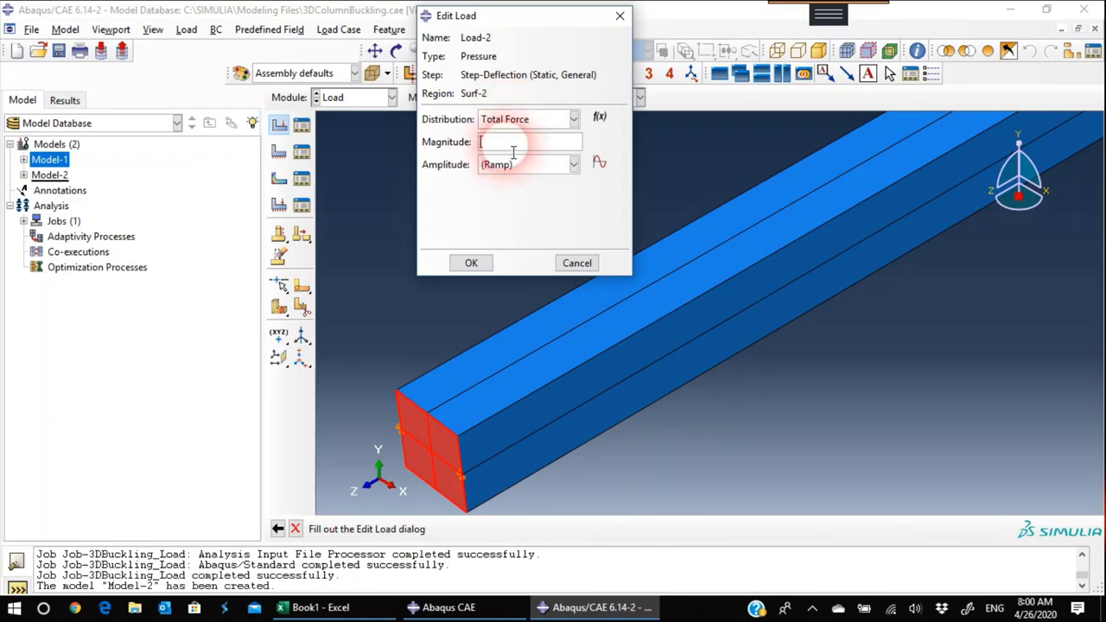
left_click(344, 608)
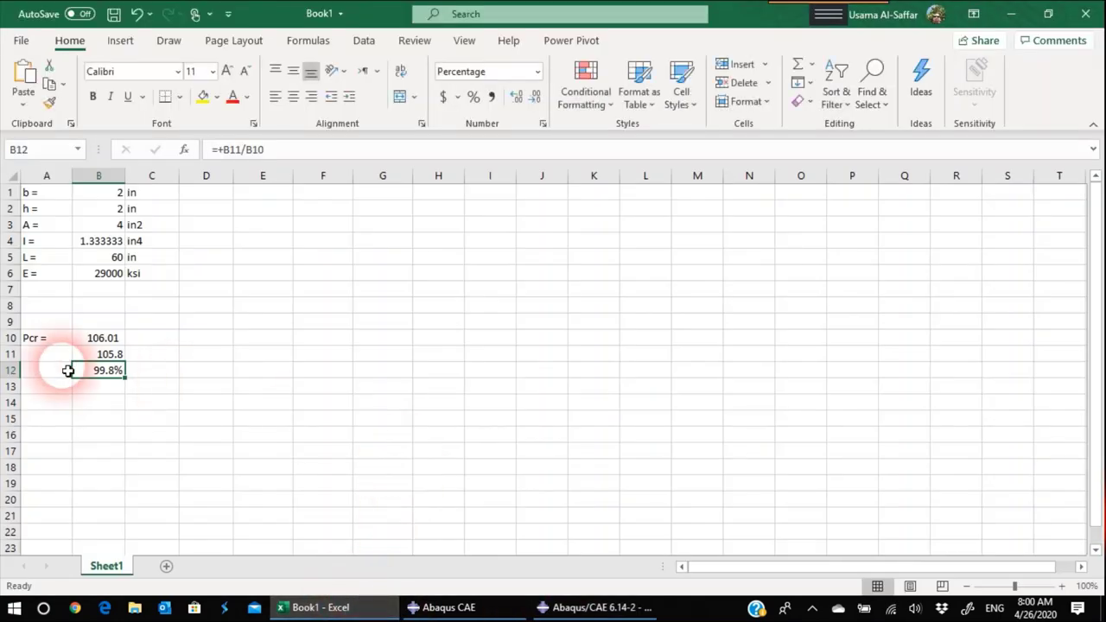
key("Up")
key("ctrl+c")
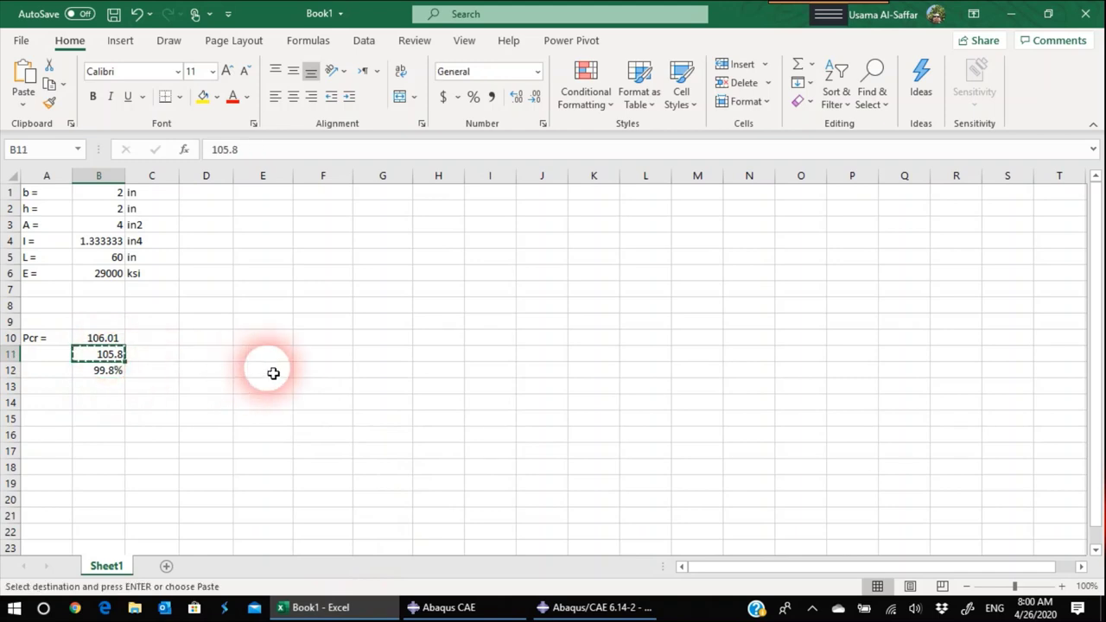
left_click(572, 607)
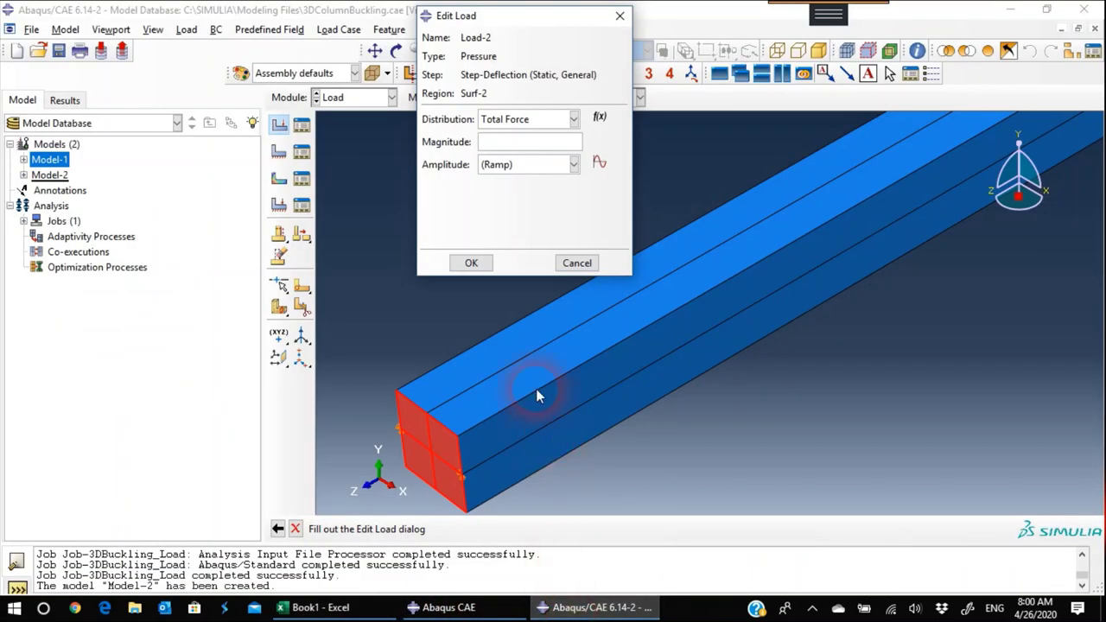
left_click(502, 144)
key("ctrl+v")
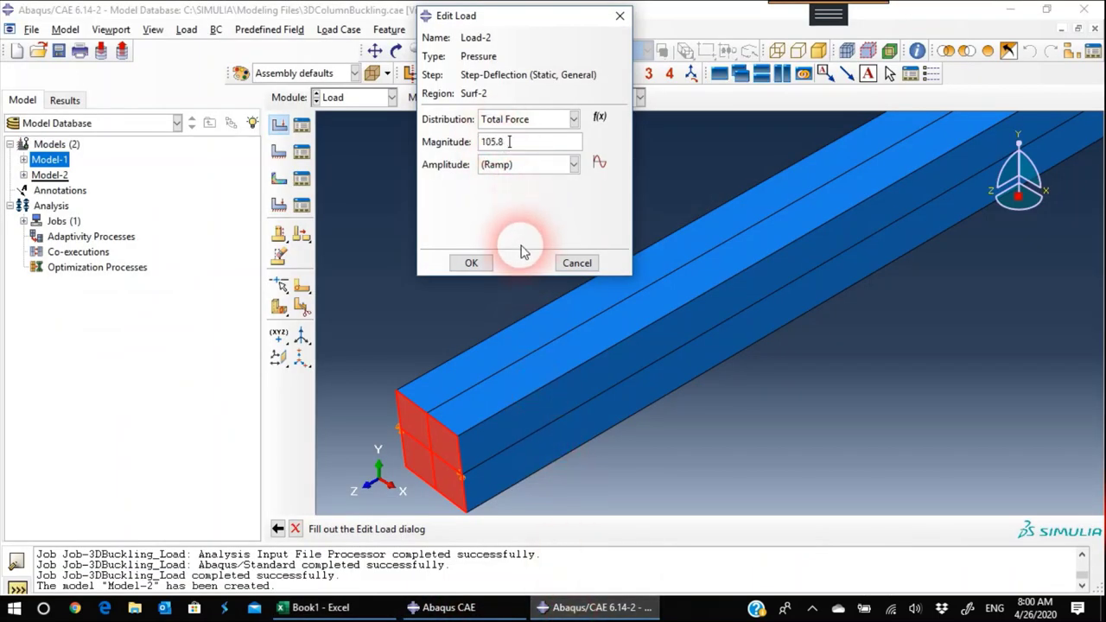
left_click(471, 263)
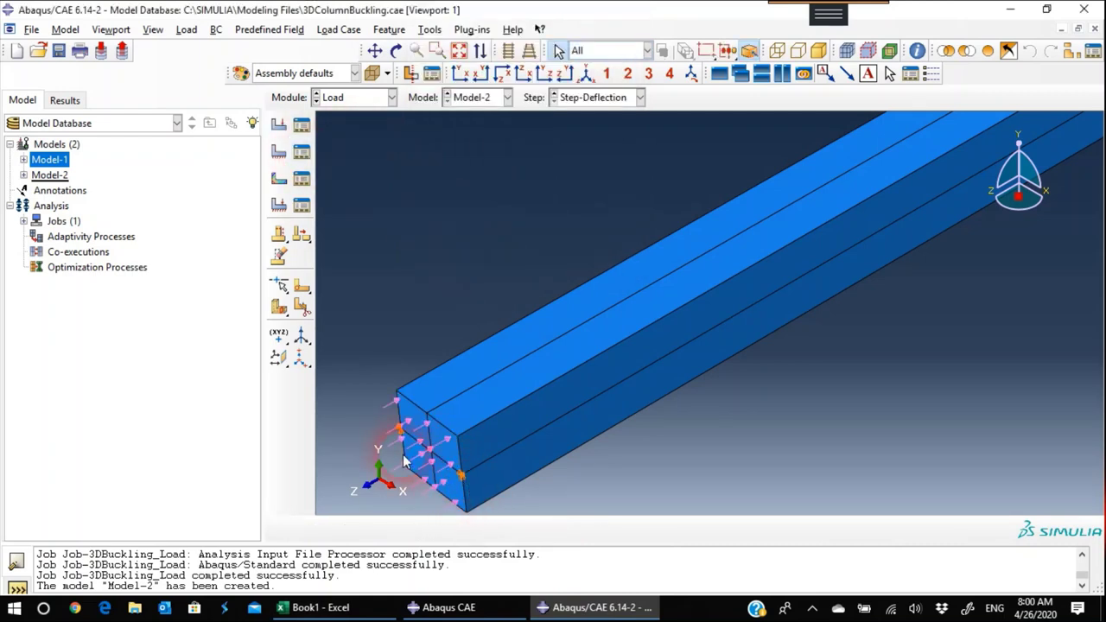
scroll(382, 450, "up", 5)
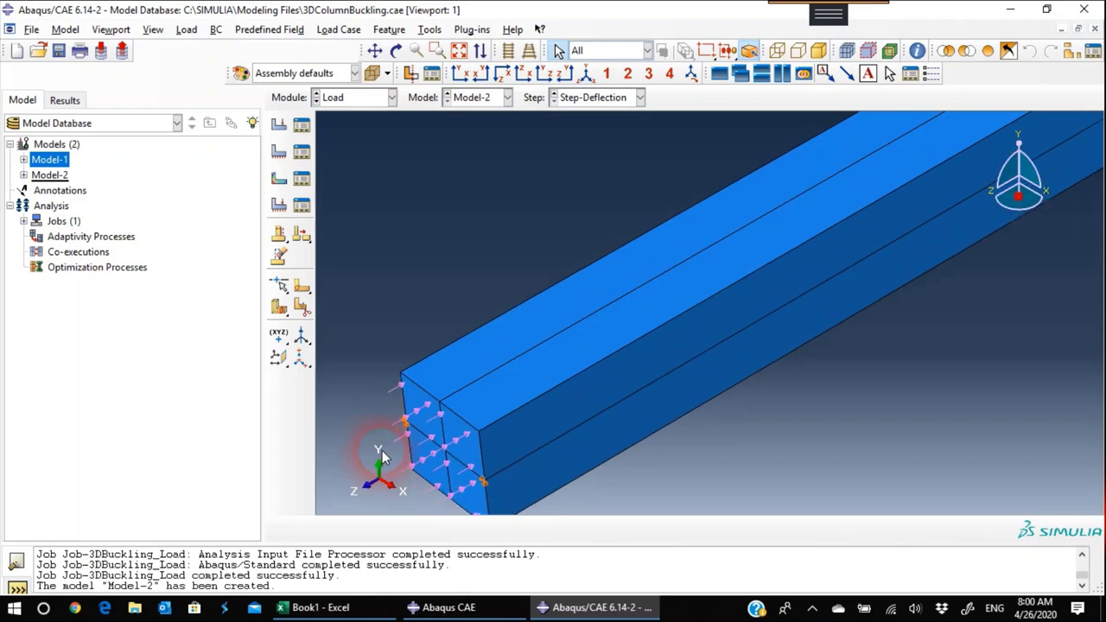
scroll(379, 446, "up", 2)
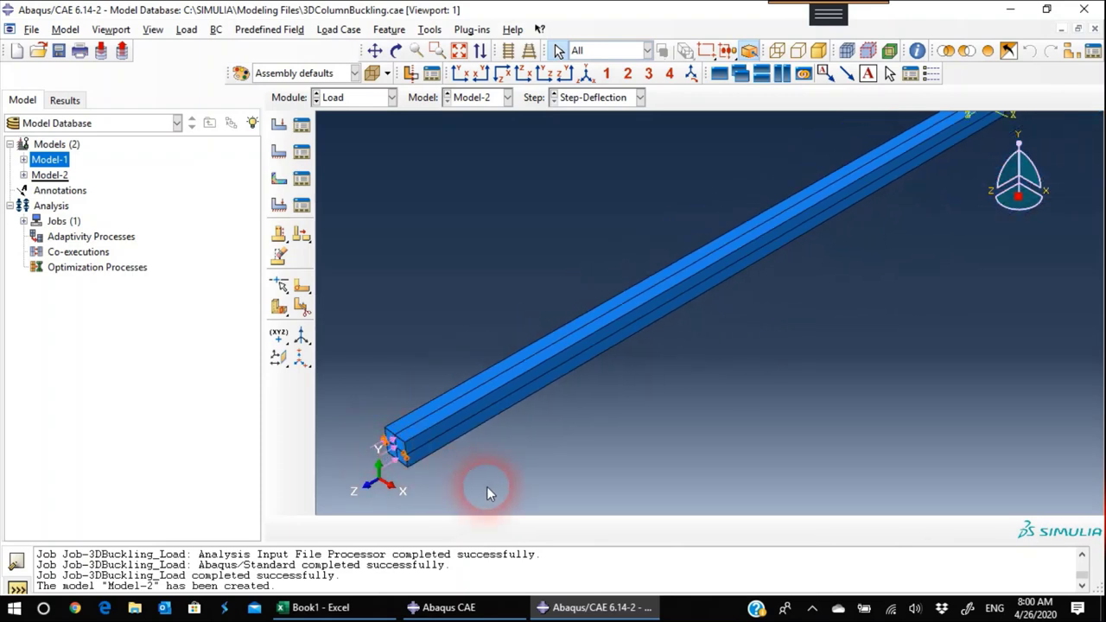
scroll(488, 485, "up", 2)
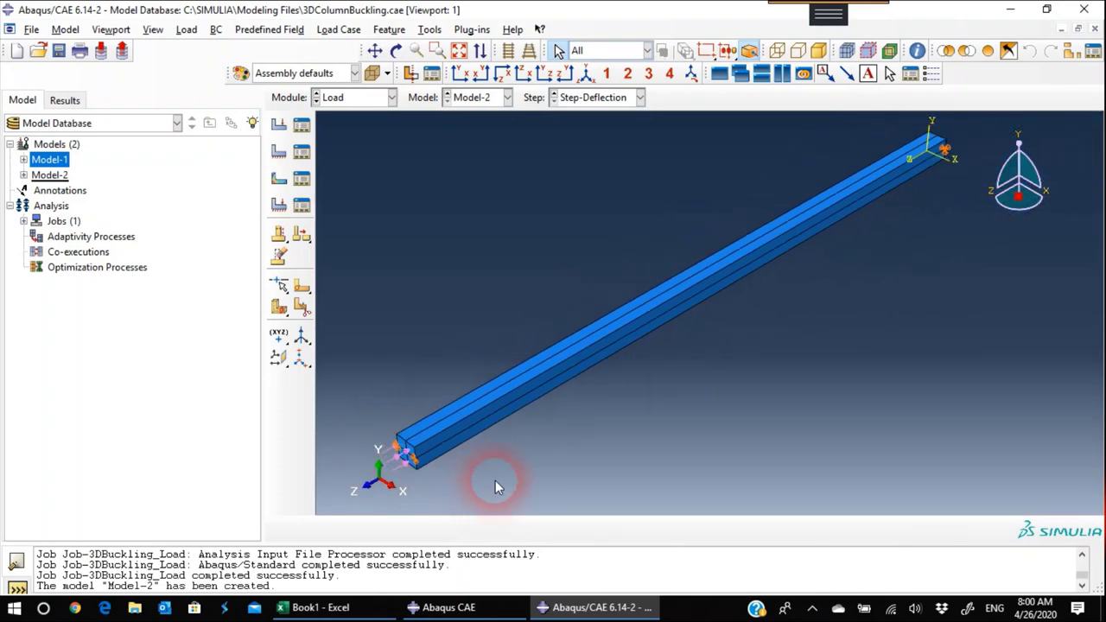
- In the Job module, create a full-analysis job named Job-3DBuckling_Deflection for Model-2, keeping the default settings
left_click(356, 100)
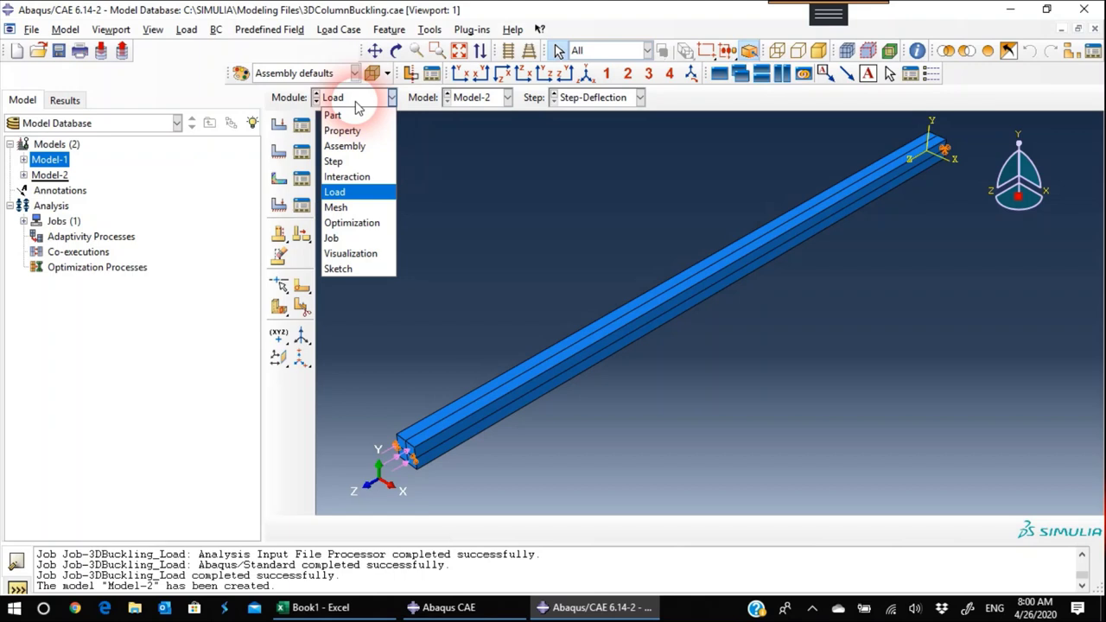
left_click(337, 239)
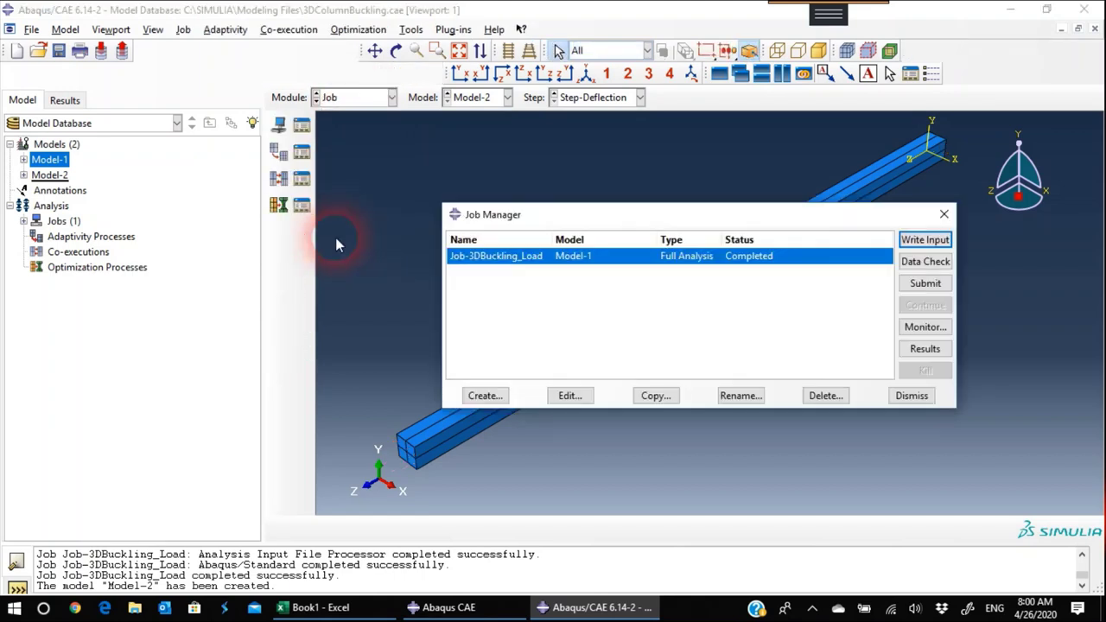
left_click(483, 395)
left_click(358, 184)
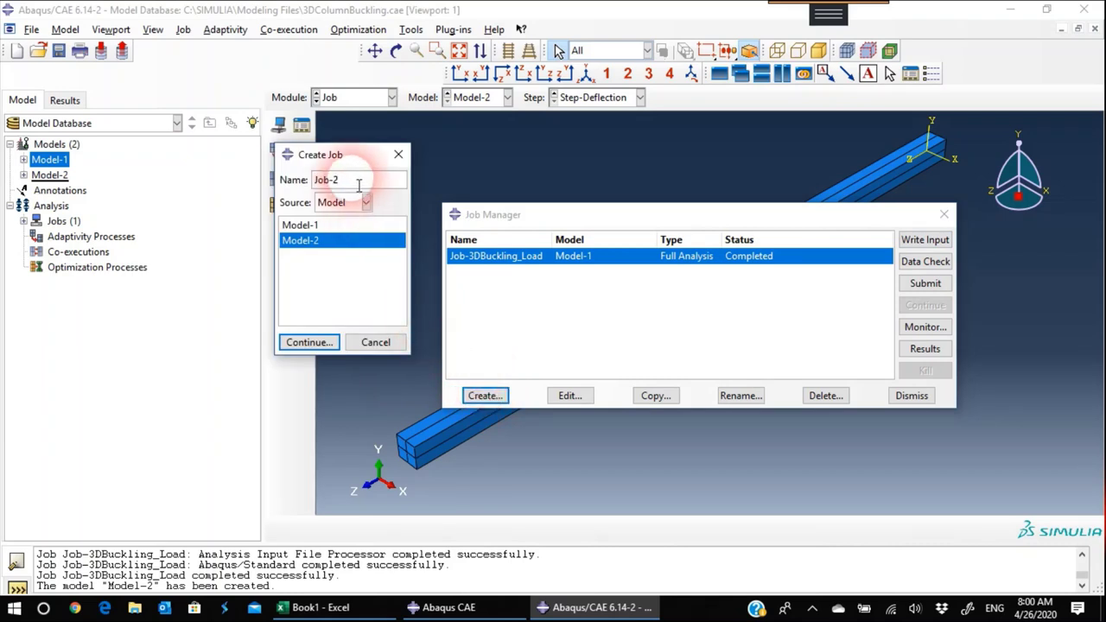
key("BackSpace")
type("3D")
type("Bu")
type("ckling")
type("_Deflect")
type("ion")
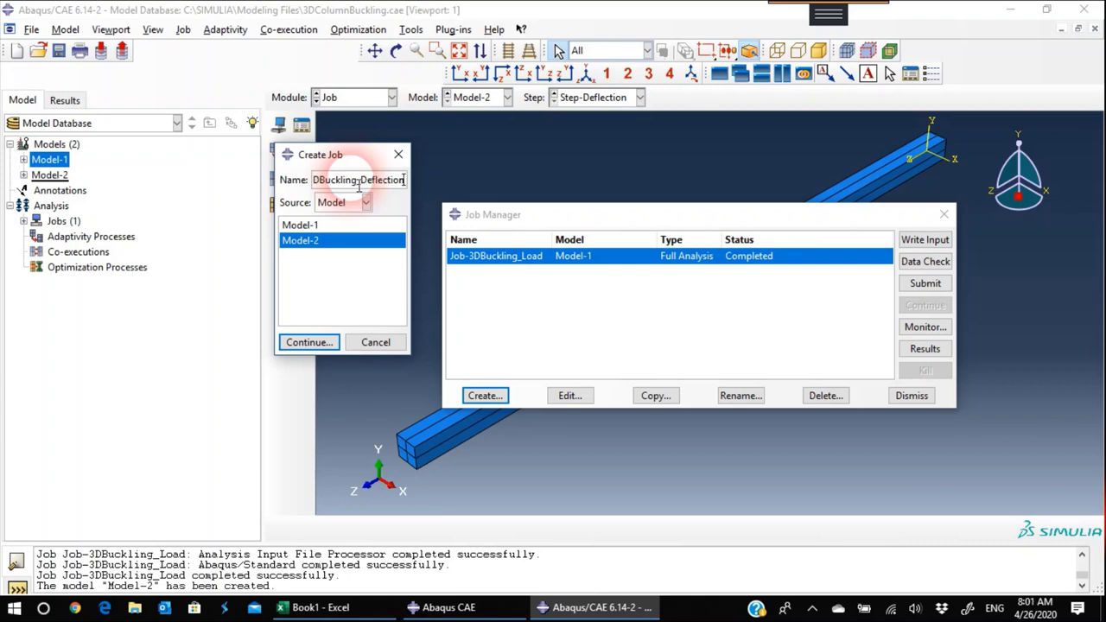
left_click(318, 343)
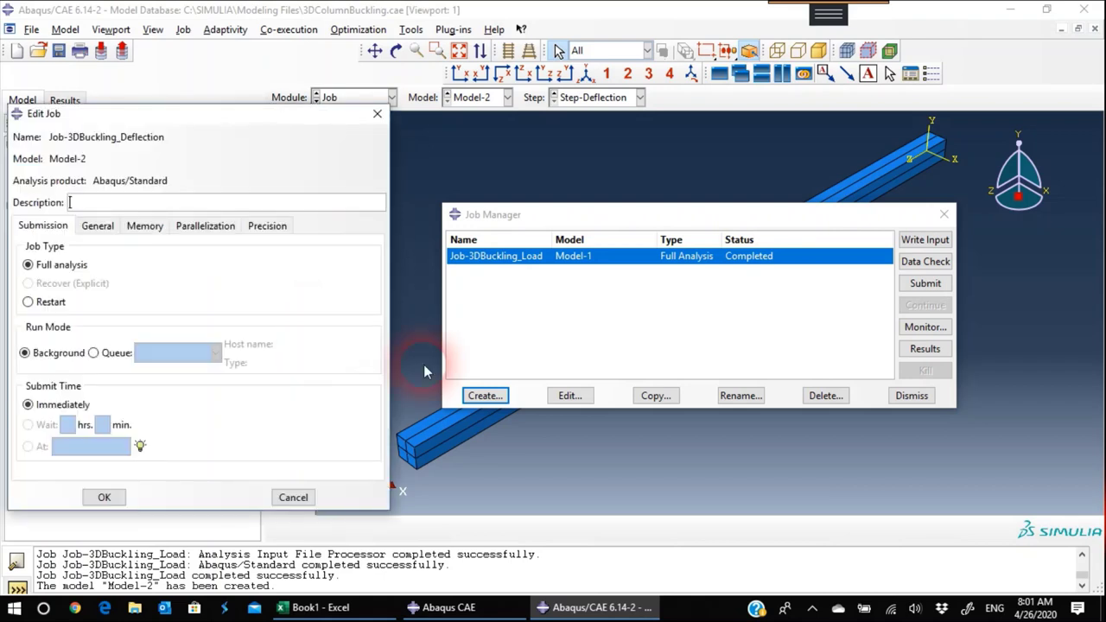
left_click(104, 497)
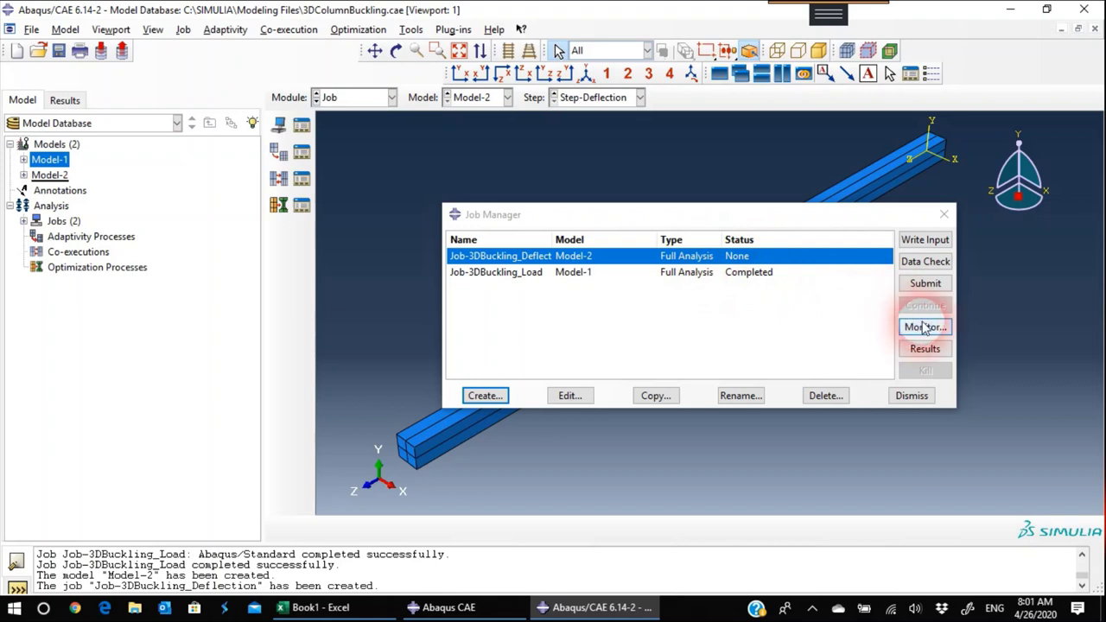
- Submit Job-3DBuckling_Deflection for analysis and monitor it until it has finished running
left_click(921, 285)
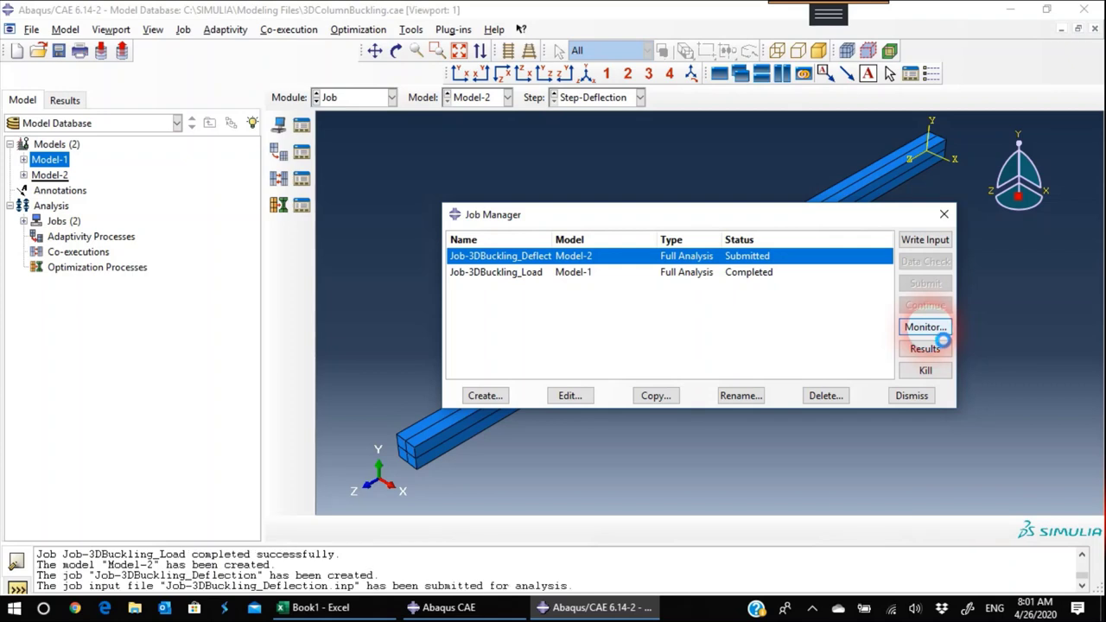
left_click(931, 330)
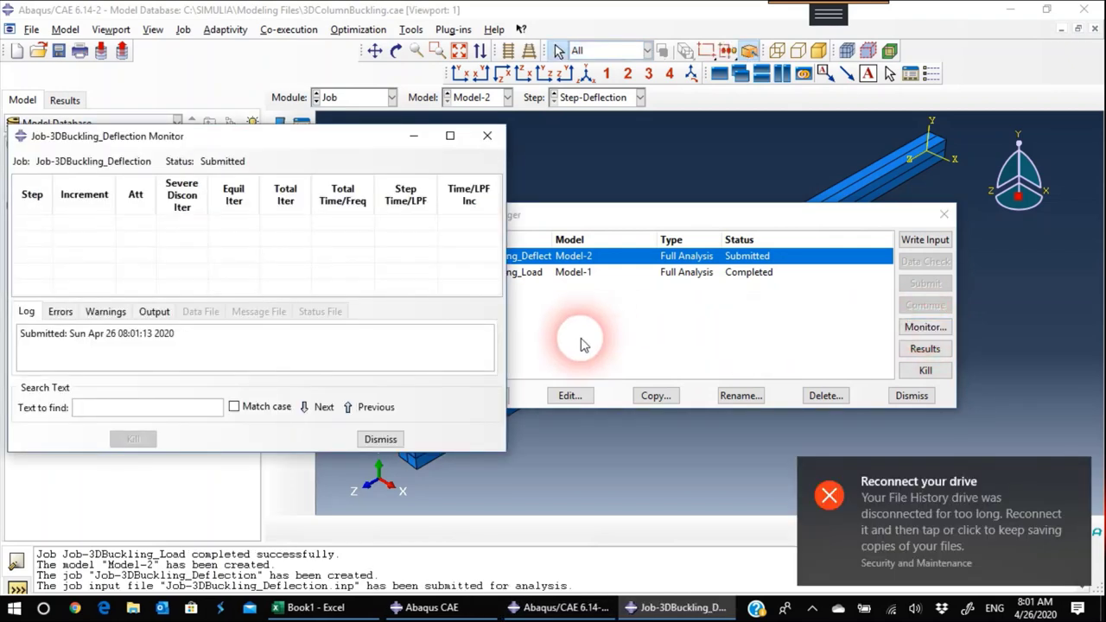
left_click(1077, 477)
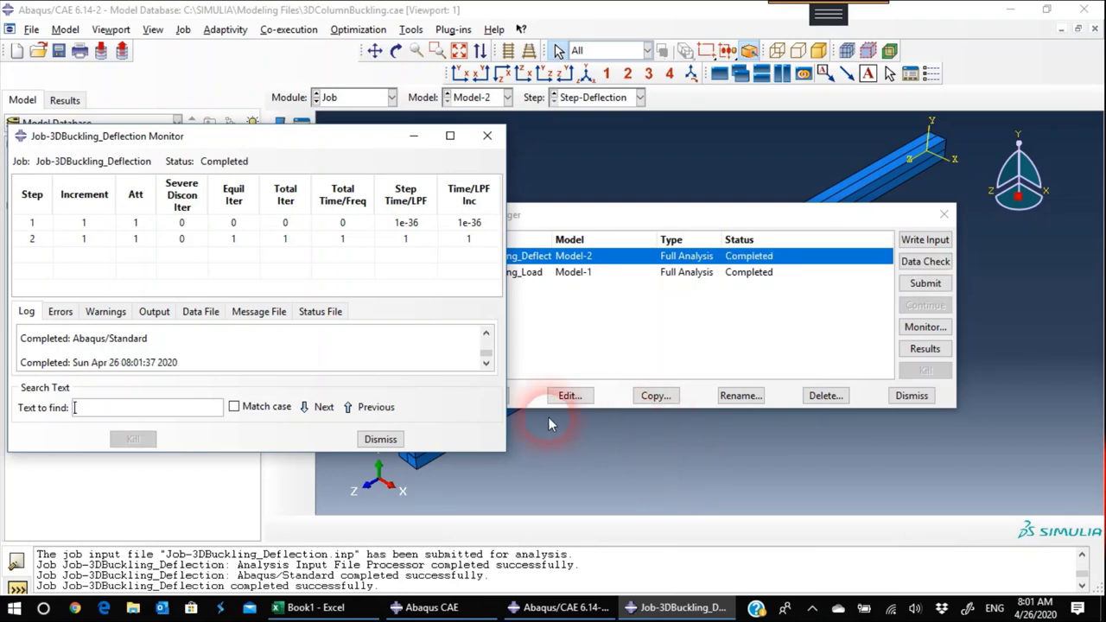
left_click(380, 441)
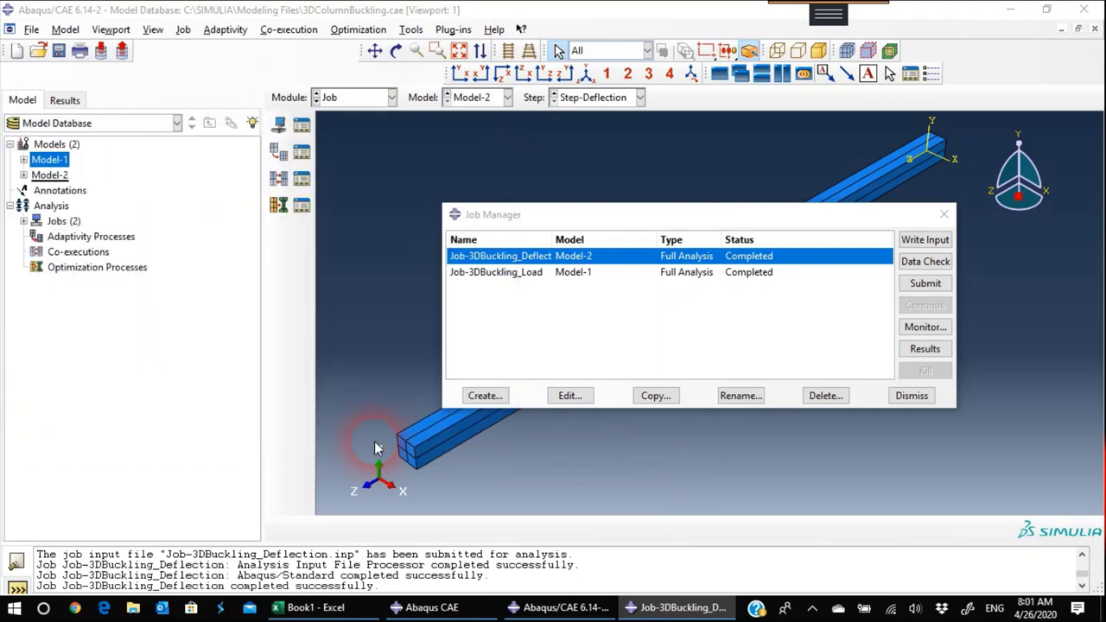
- Open the results of Job-3DBuckling_Deflection and plot contours of displacement U magnitude on the deformed column
left_click(924, 348)
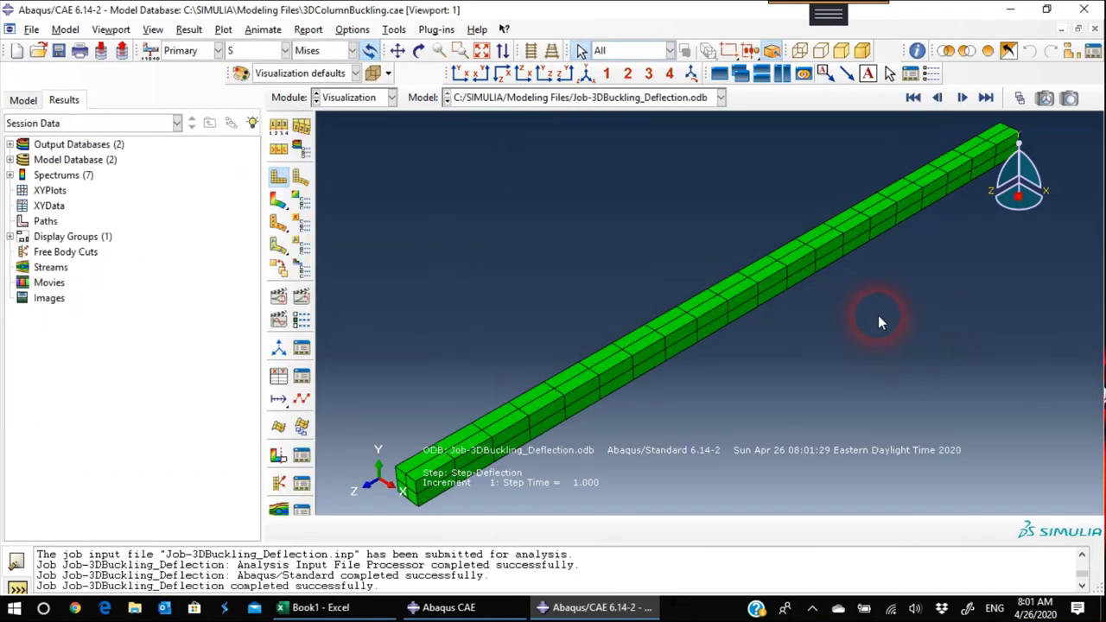
left_click(279, 199)
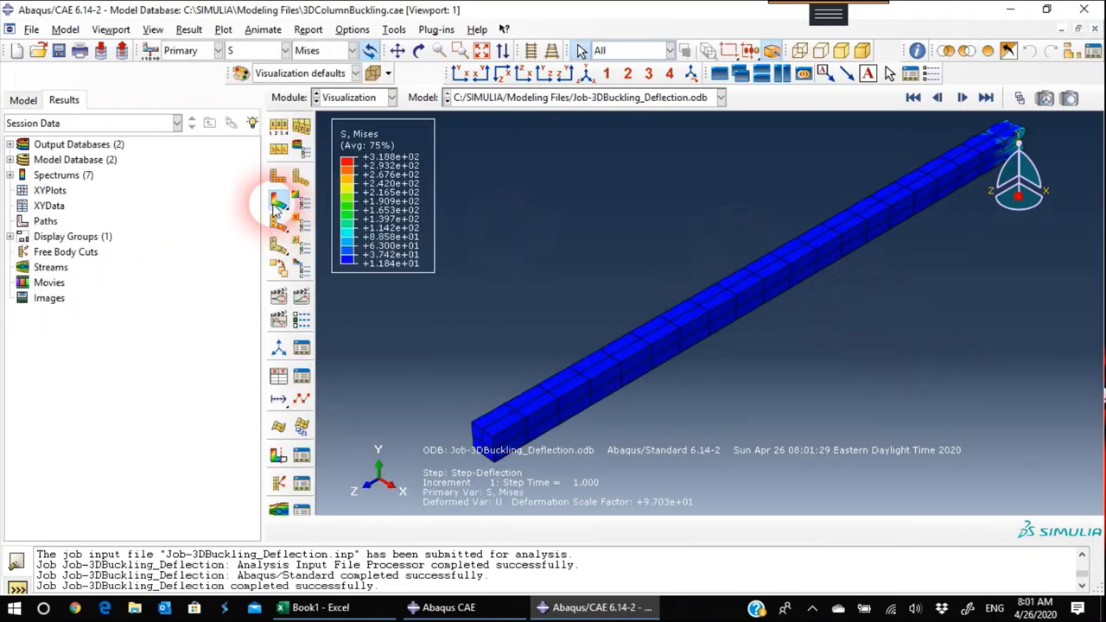
left_click(255, 55)
left_click(246, 190)
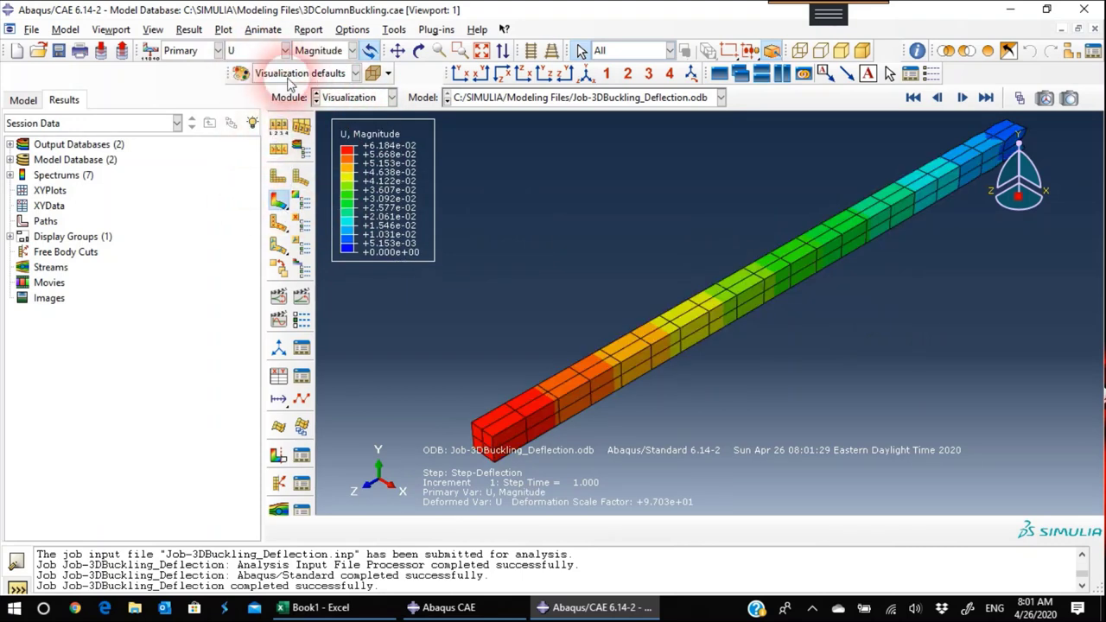
- Switch the displacement contour plot to the U2 component
left_click(320, 50)
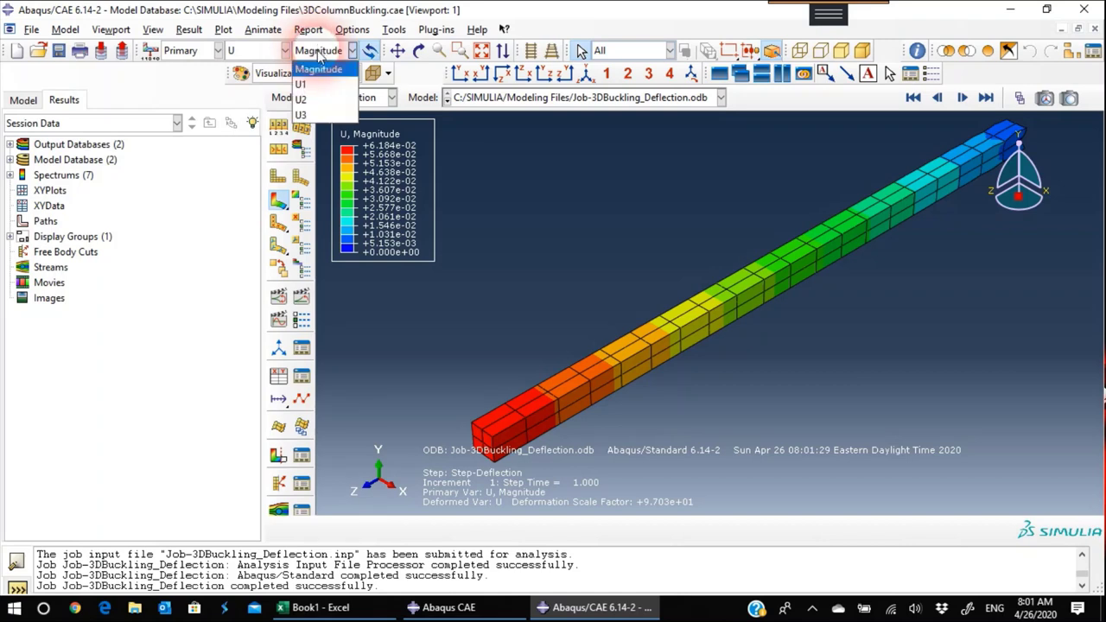
left_click(319, 51)
left_click(320, 51)
left_click(302, 100)
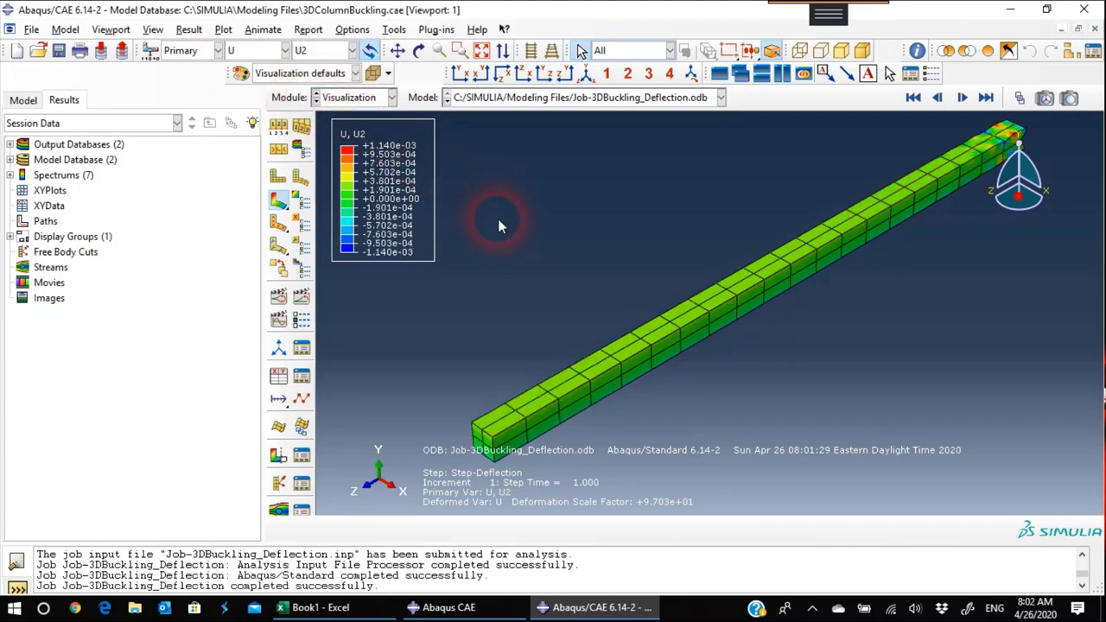